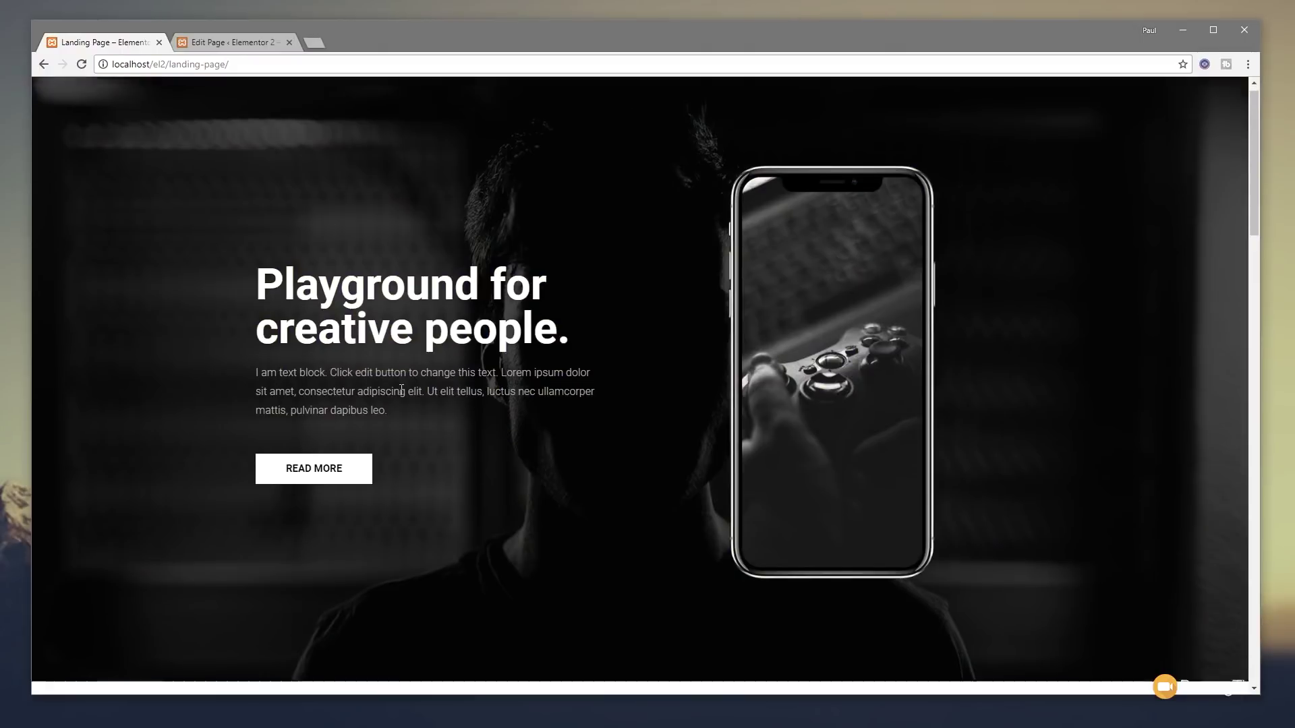
# - Review the finished example landing page from its hero section down to the customer reviews
pyautogui.scroll(-5, 401, 389)
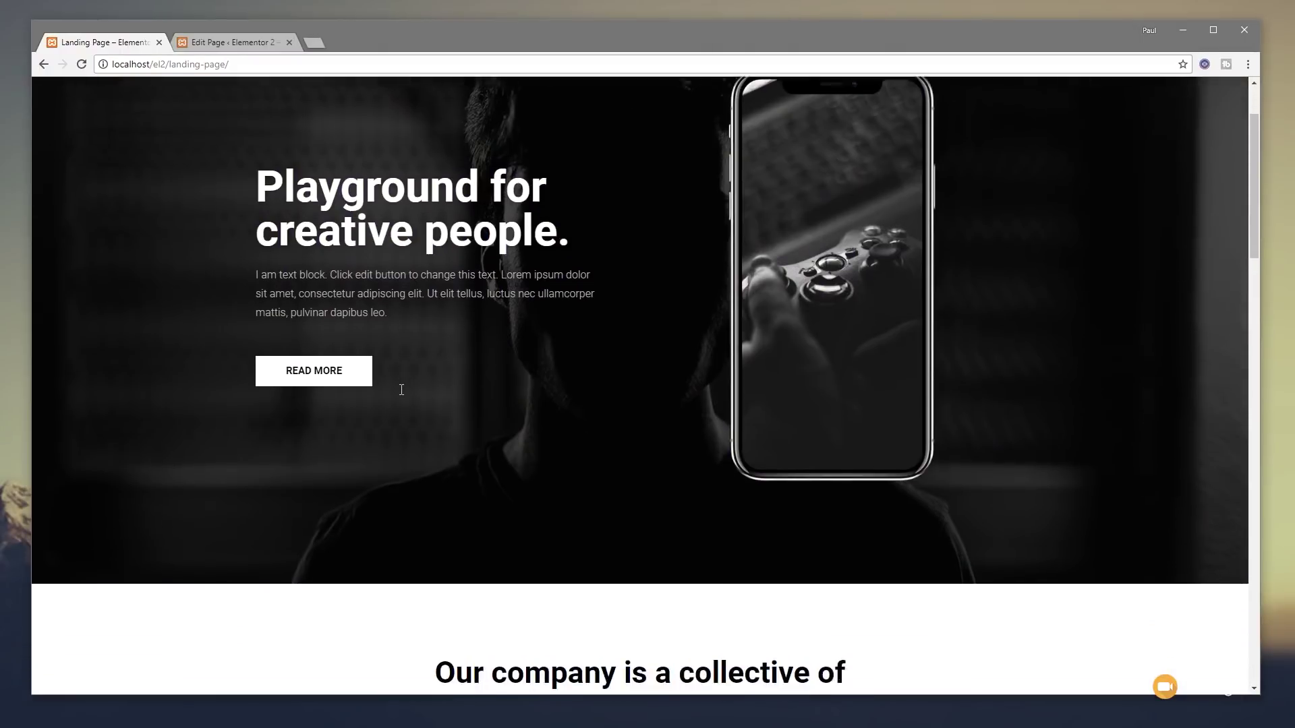
pyautogui.scroll(-1, 403, 394)
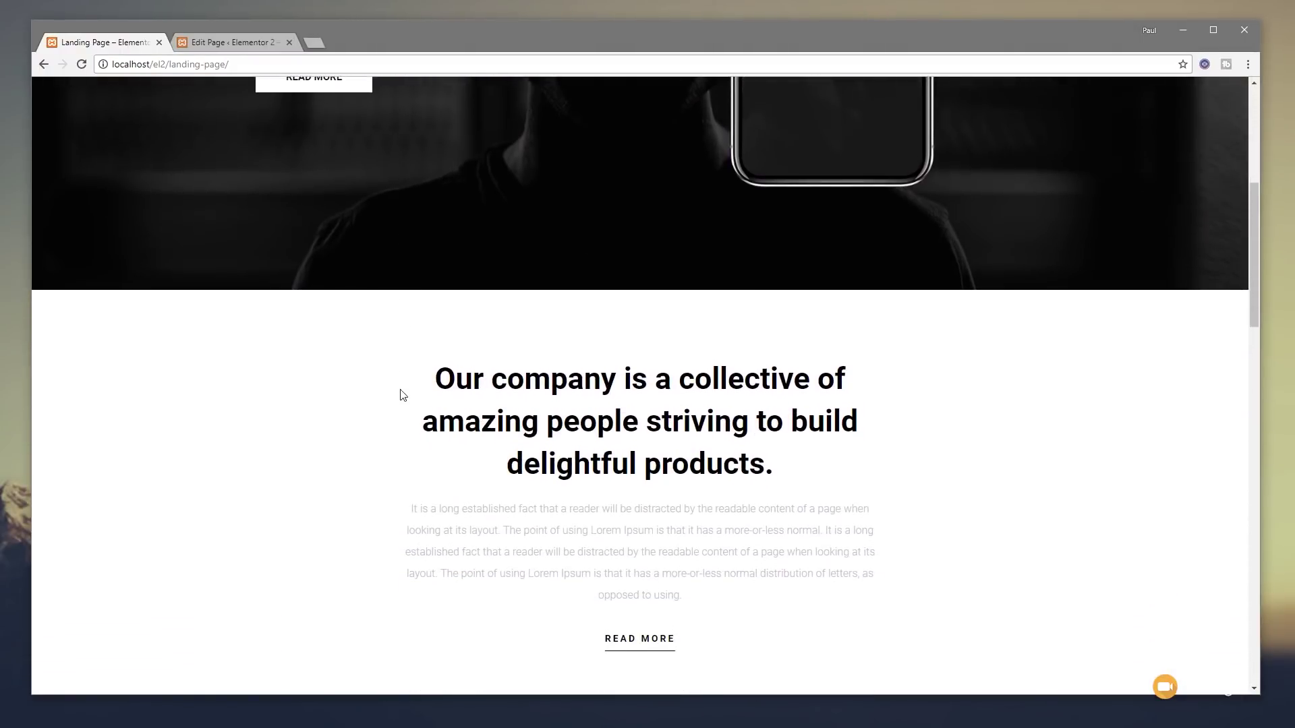
pyautogui.scroll(4, 398, 384)
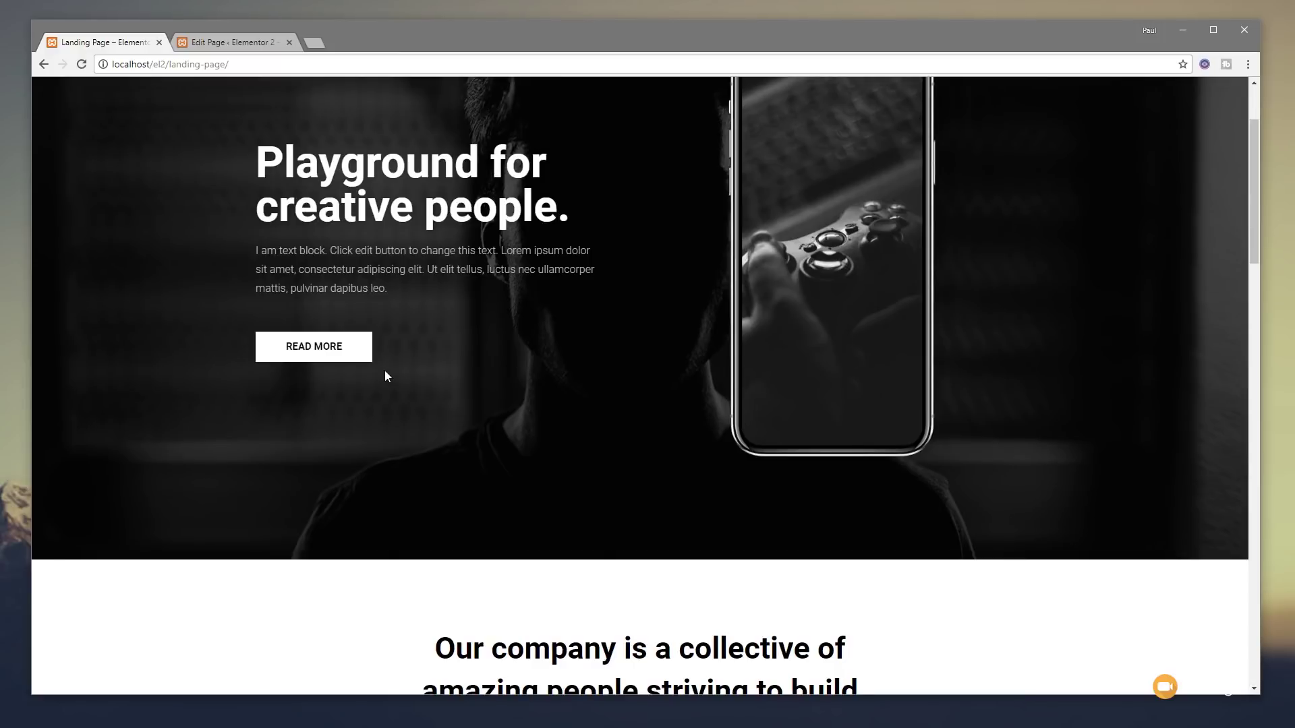
pyautogui.scroll(-4, 387, 375)
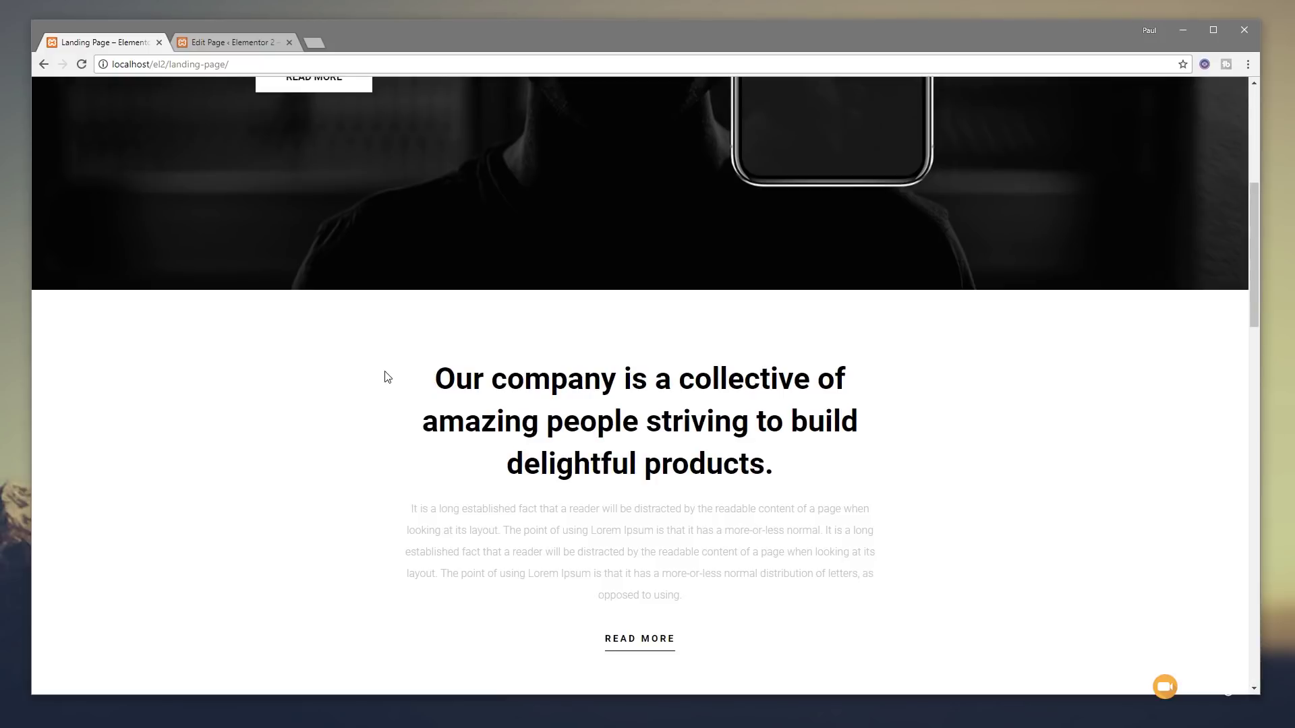
pyautogui.scroll(-8, 385, 371)
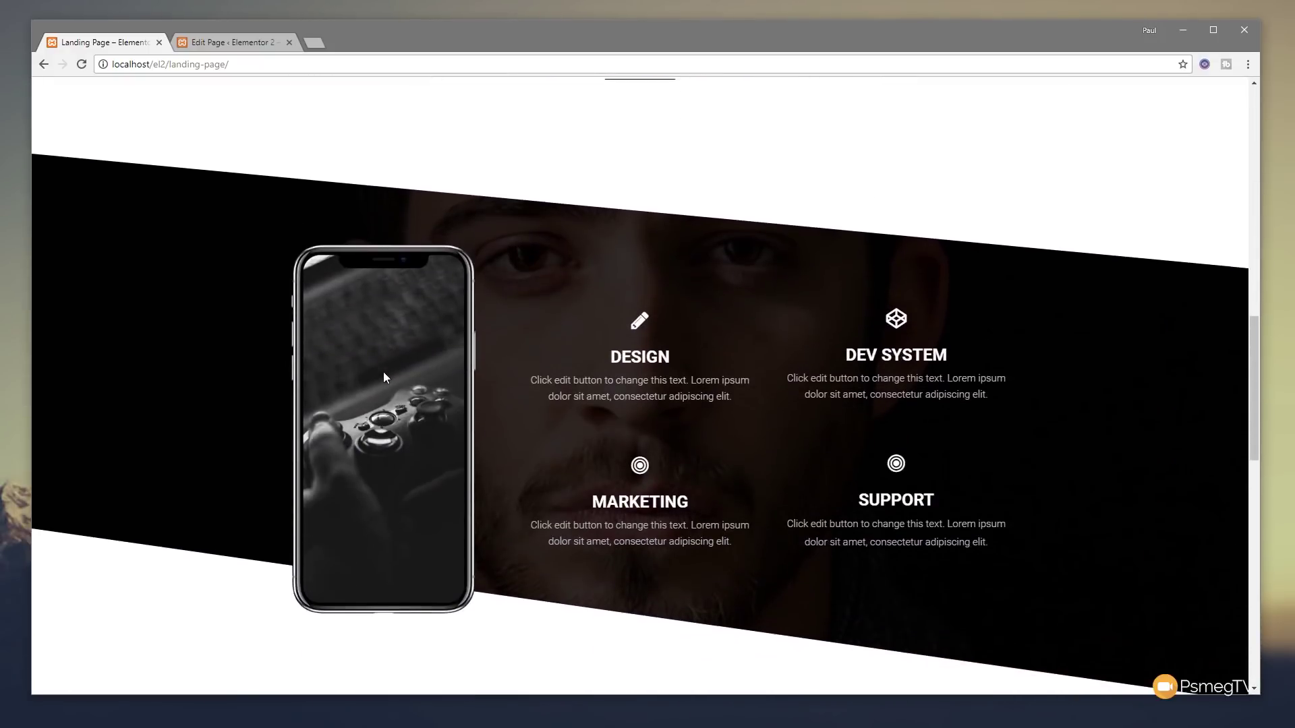
pyautogui.scroll(-5, 337, 412)
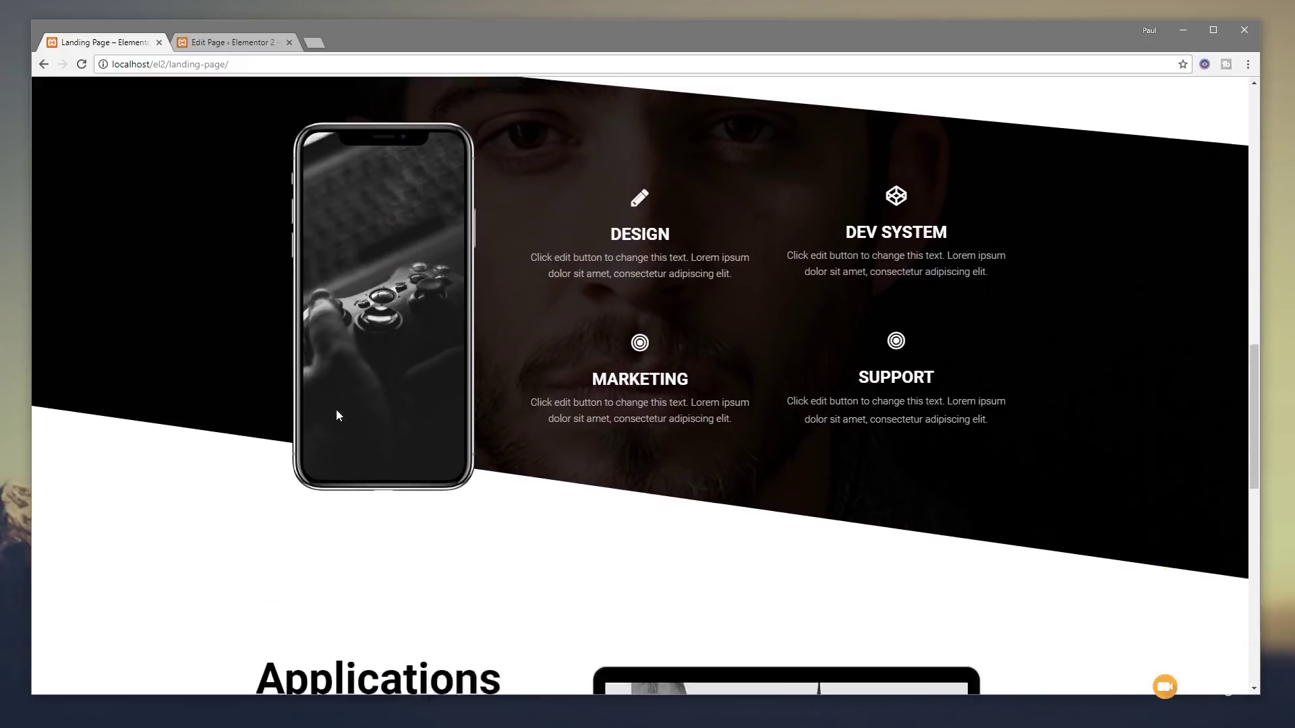
pyautogui.scroll(-7, 338, 415)
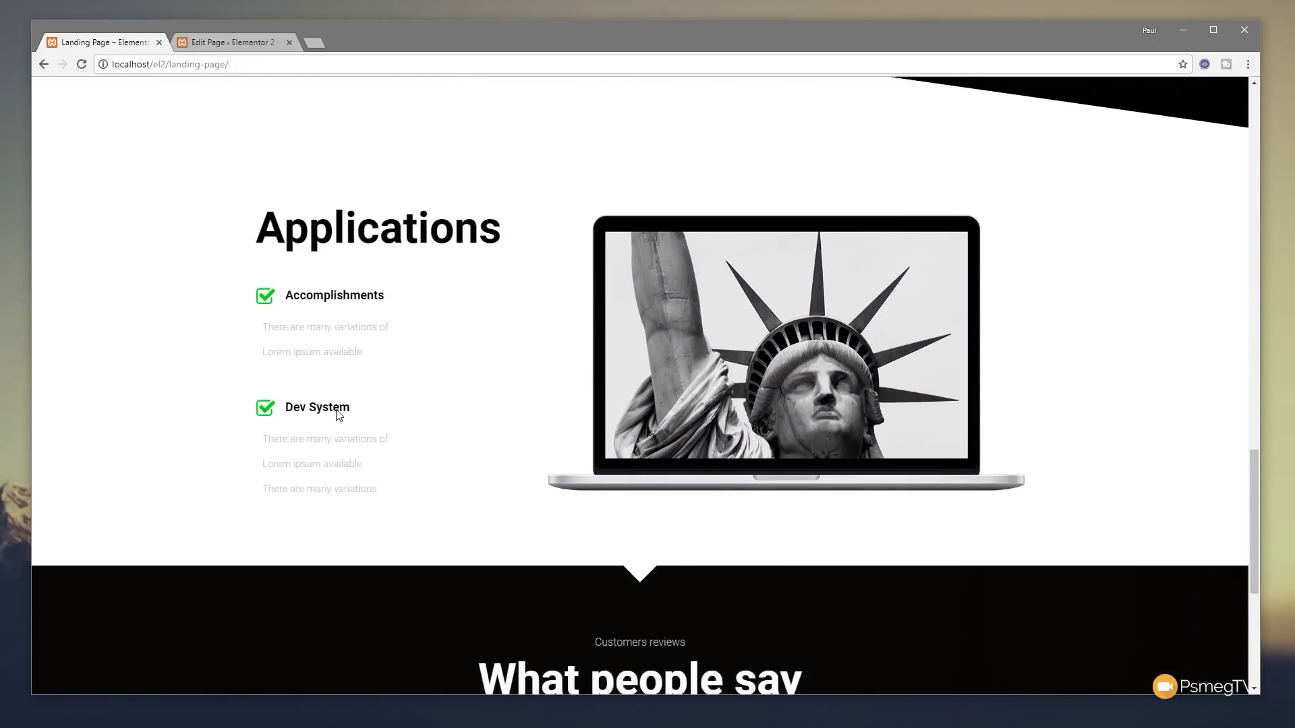
pyautogui.scroll(-2, 336, 411)
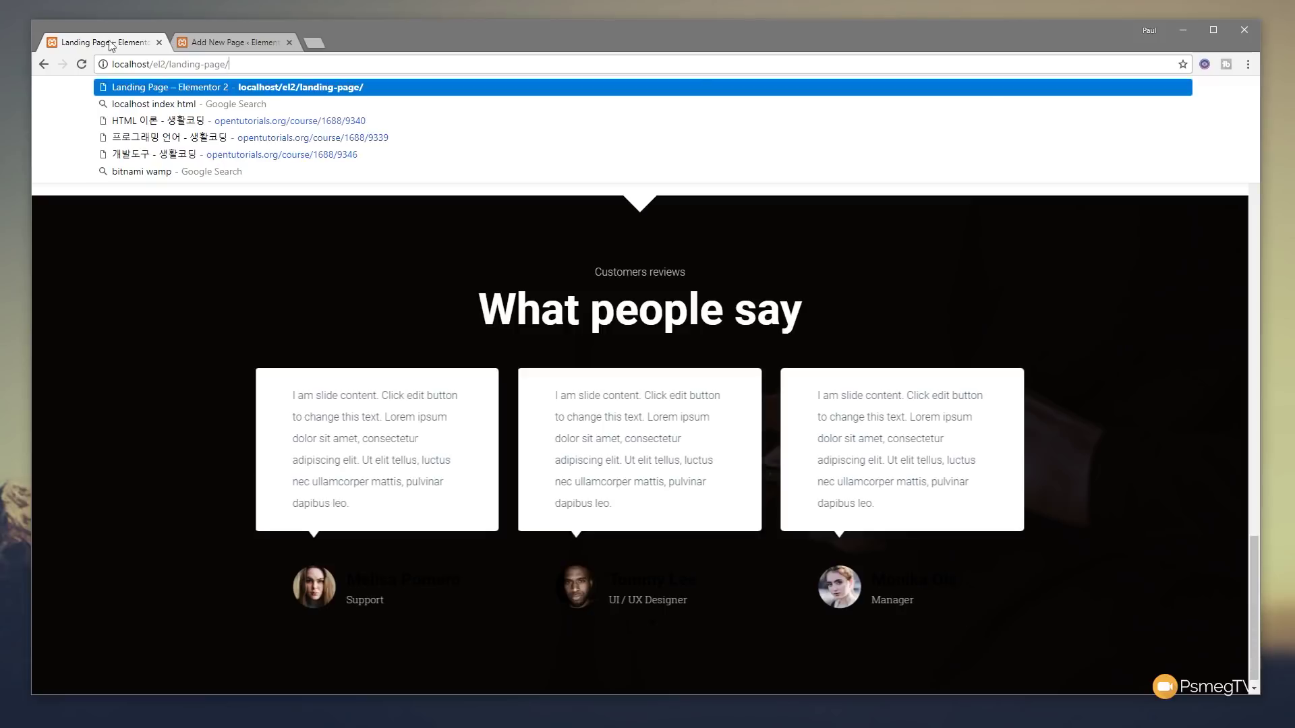
# - Switch to the new WordPress page and title it "Landing Page 2018"
pyautogui.click(243, 42)
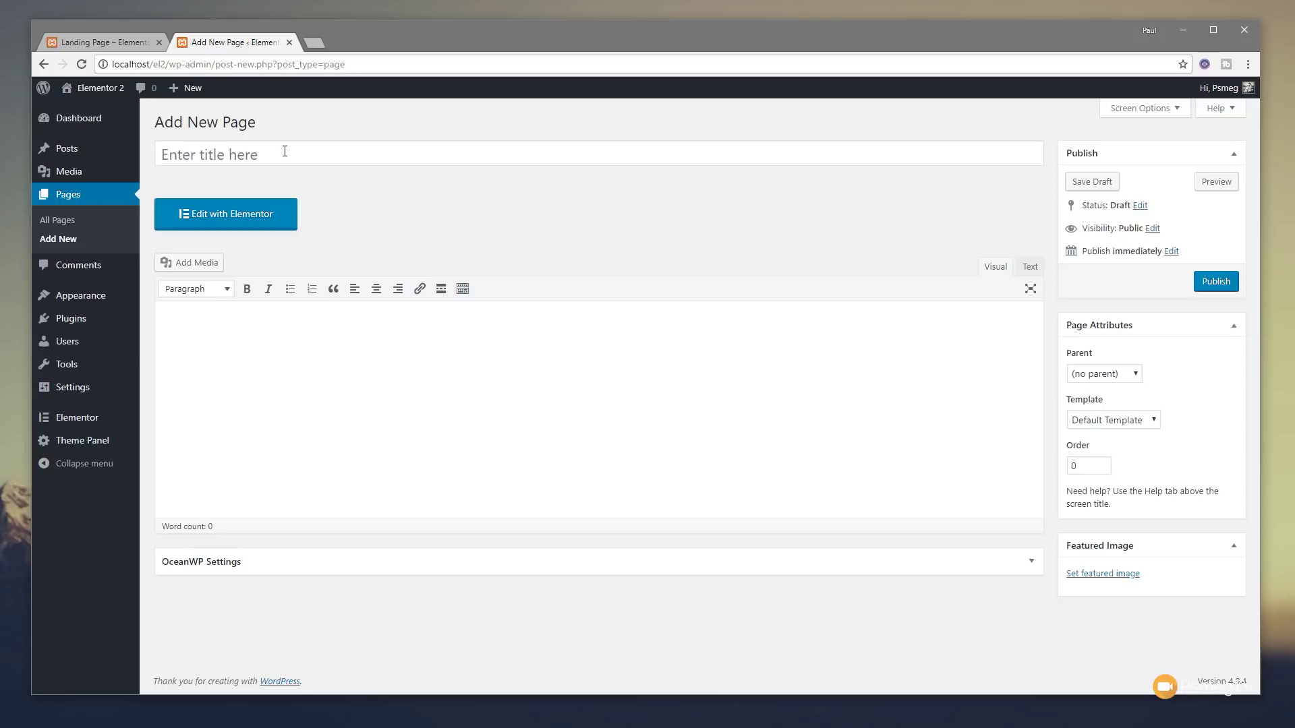
pyautogui.click(285, 151)
pyautogui.write('Landing 4')
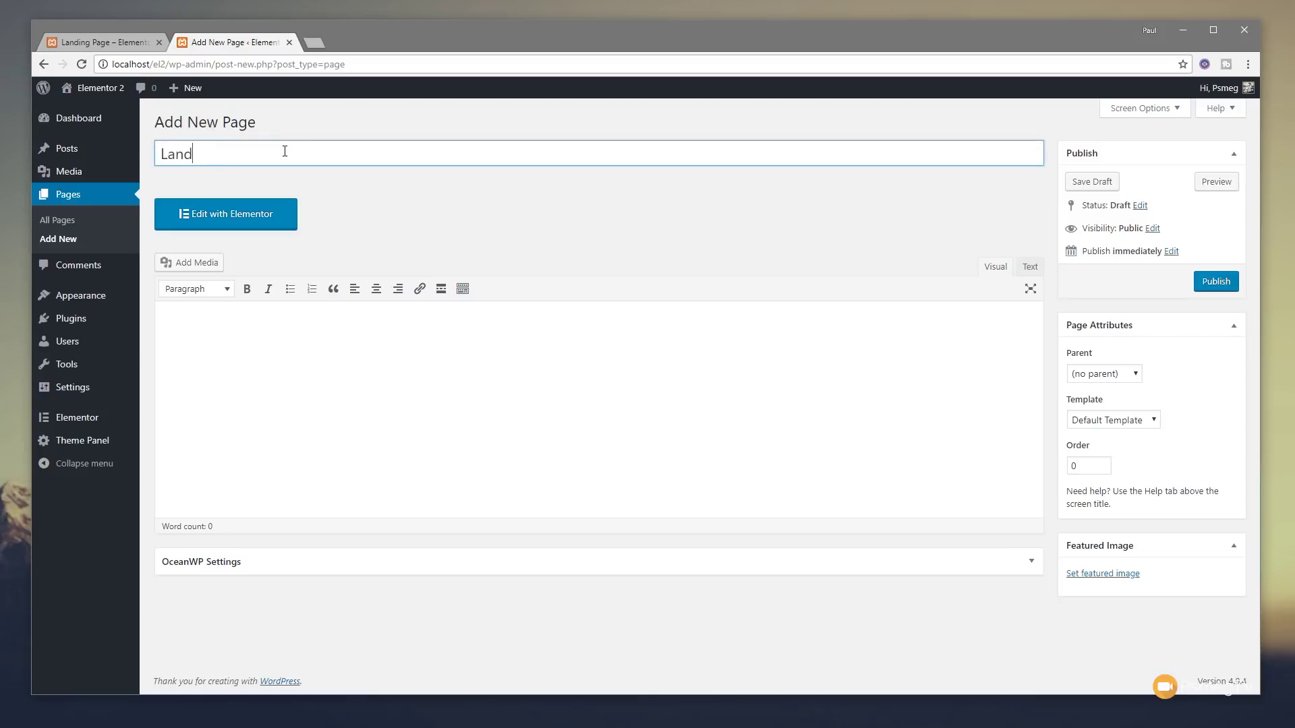
pyautogui.press('BackSpace')
pyautogui.write('Pag')
pyautogui.press('BackSpace')
pyautogui.press('BackSpace')
pyautogui.press('BackSpace')
pyautogui.press('BackSpace')
pyautogui.write('Page 2018')
pyautogui.click(430, 222)
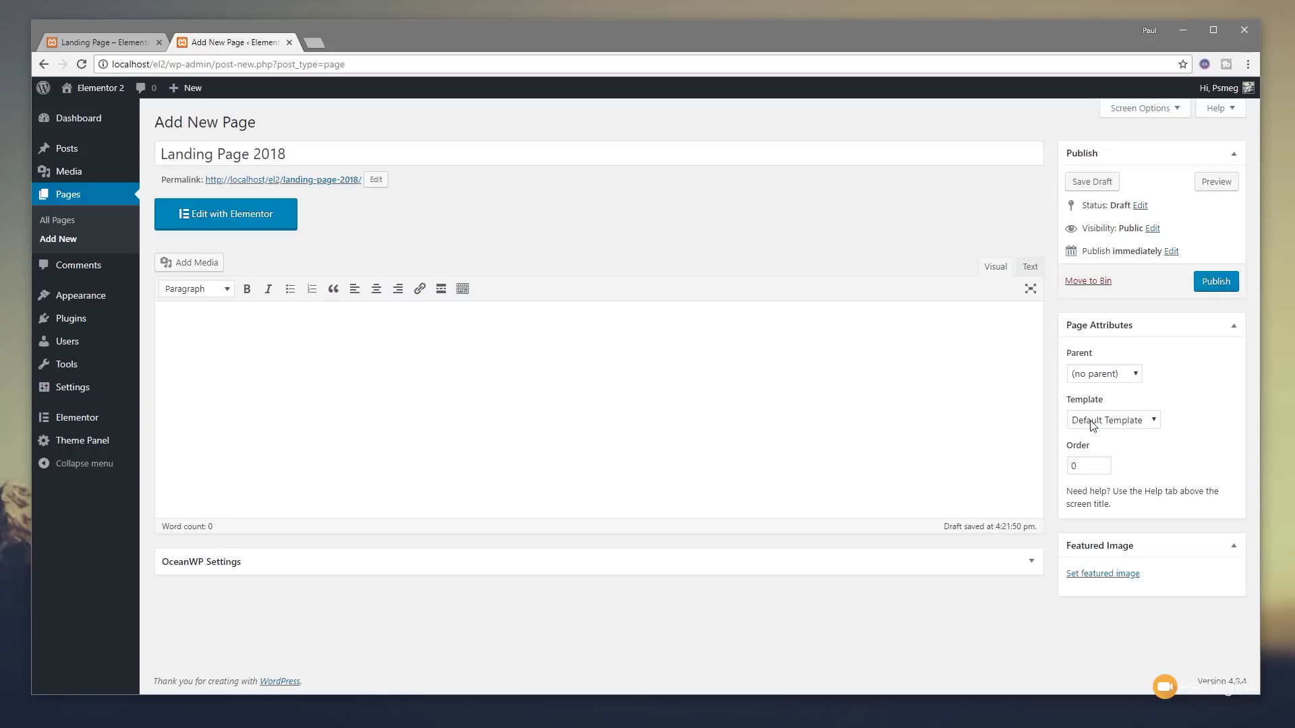
# - Assign the Landing Page template to the page and publish it
pyautogui.click(1092, 421)
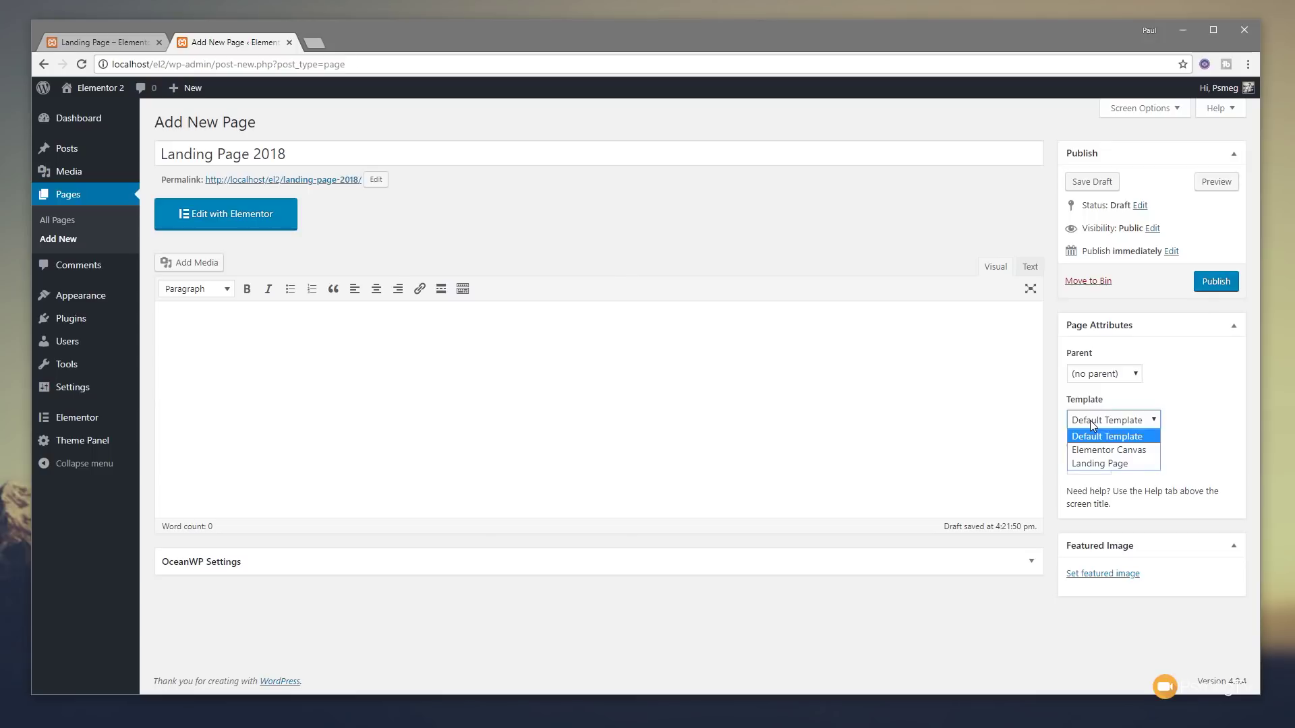
pyautogui.click(1102, 463)
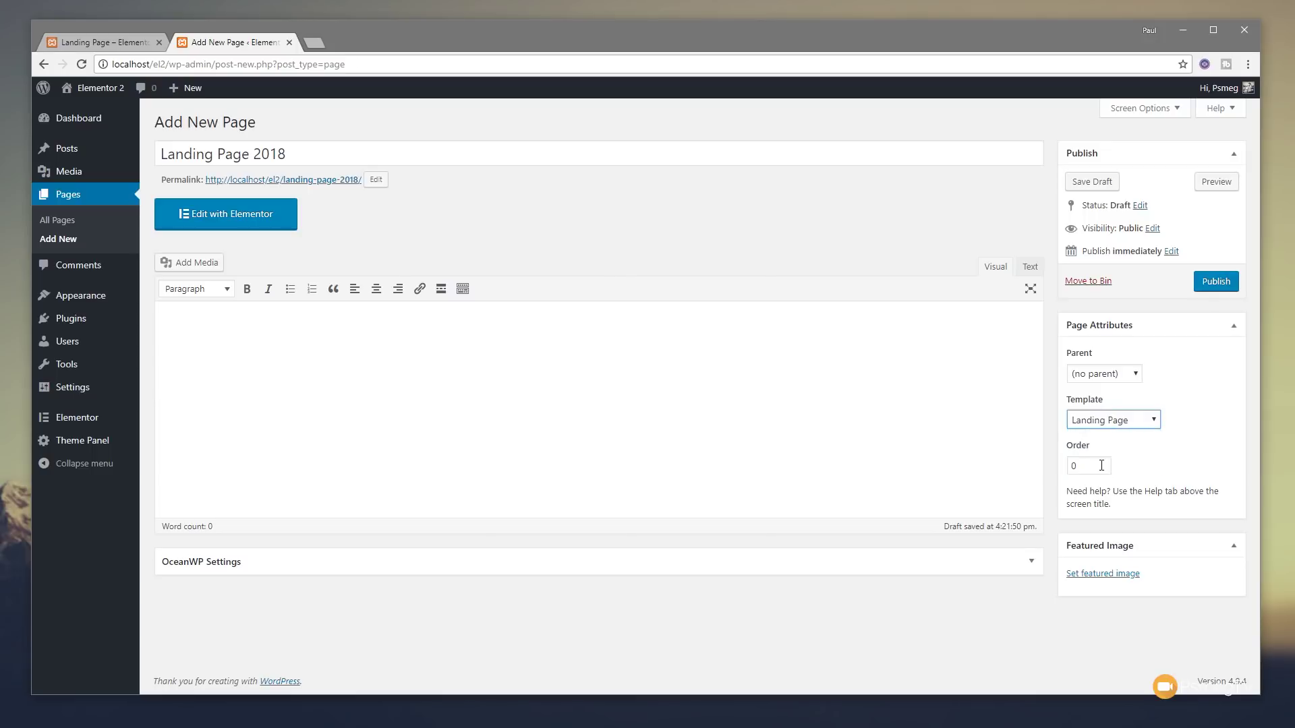
pyautogui.click(1222, 286)
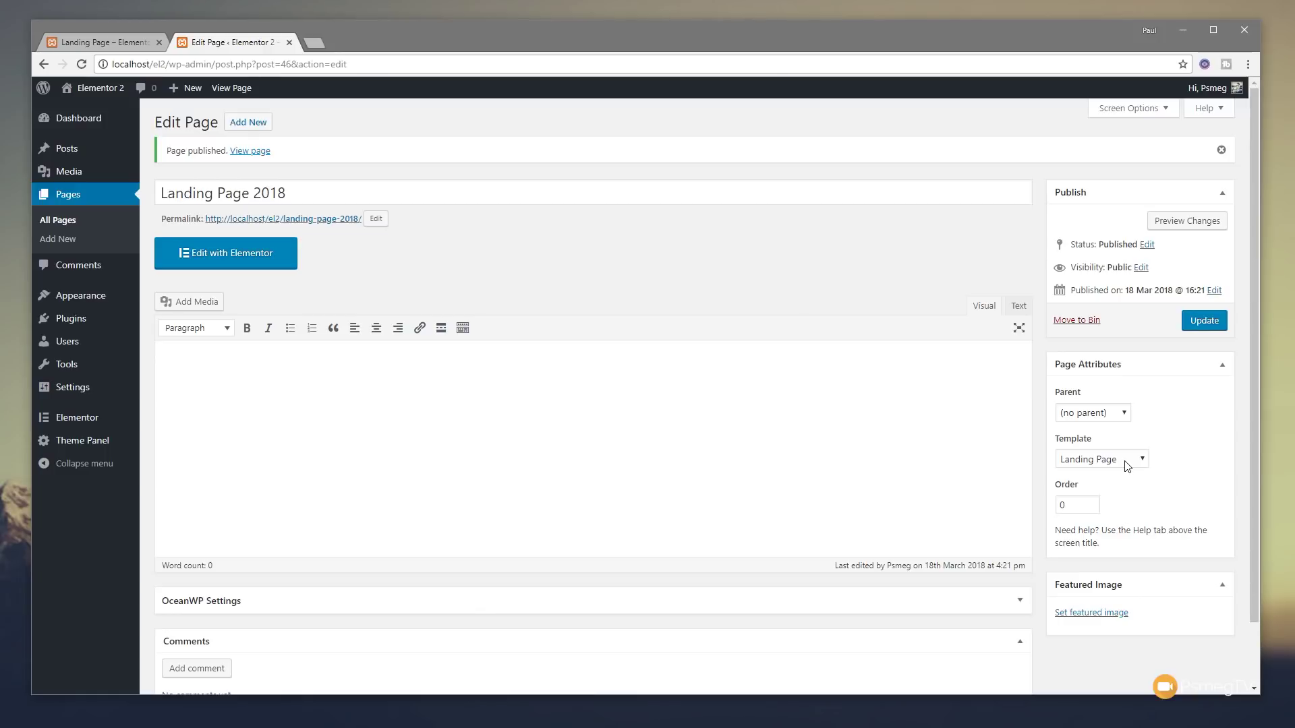
# - View the published page through its permalink in a separate tab, then return to the page editor
pyautogui.middleClick(334, 220)
pyautogui.click(341, 45)
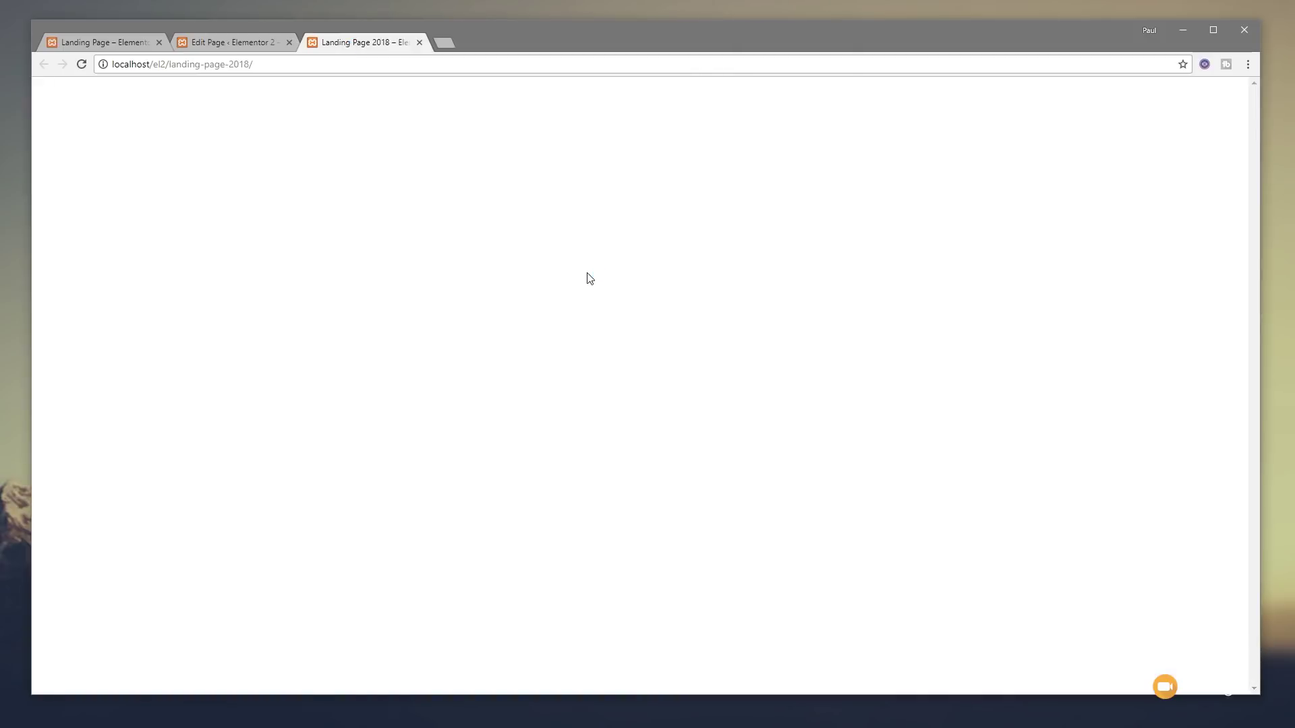
pyautogui.click(239, 42)
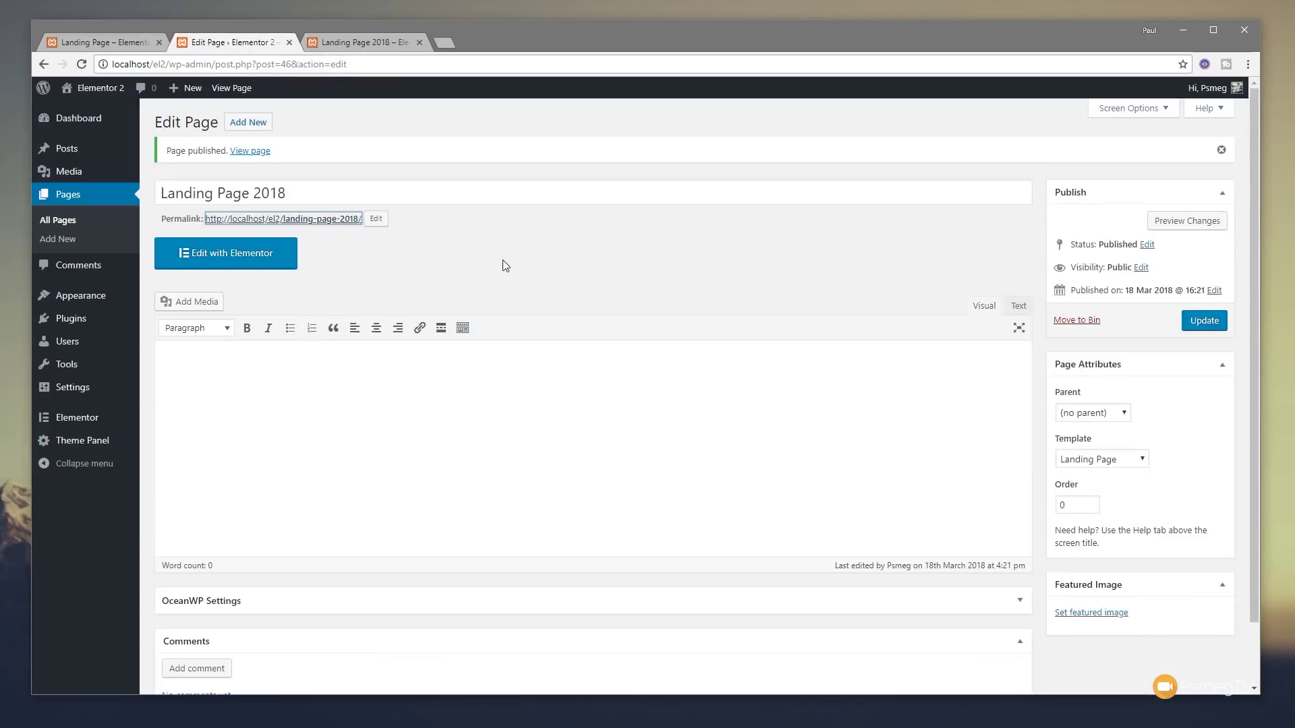
# - Open the page in Elementor and bring up the template library's saved templates
pyautogui.click(249, 260)
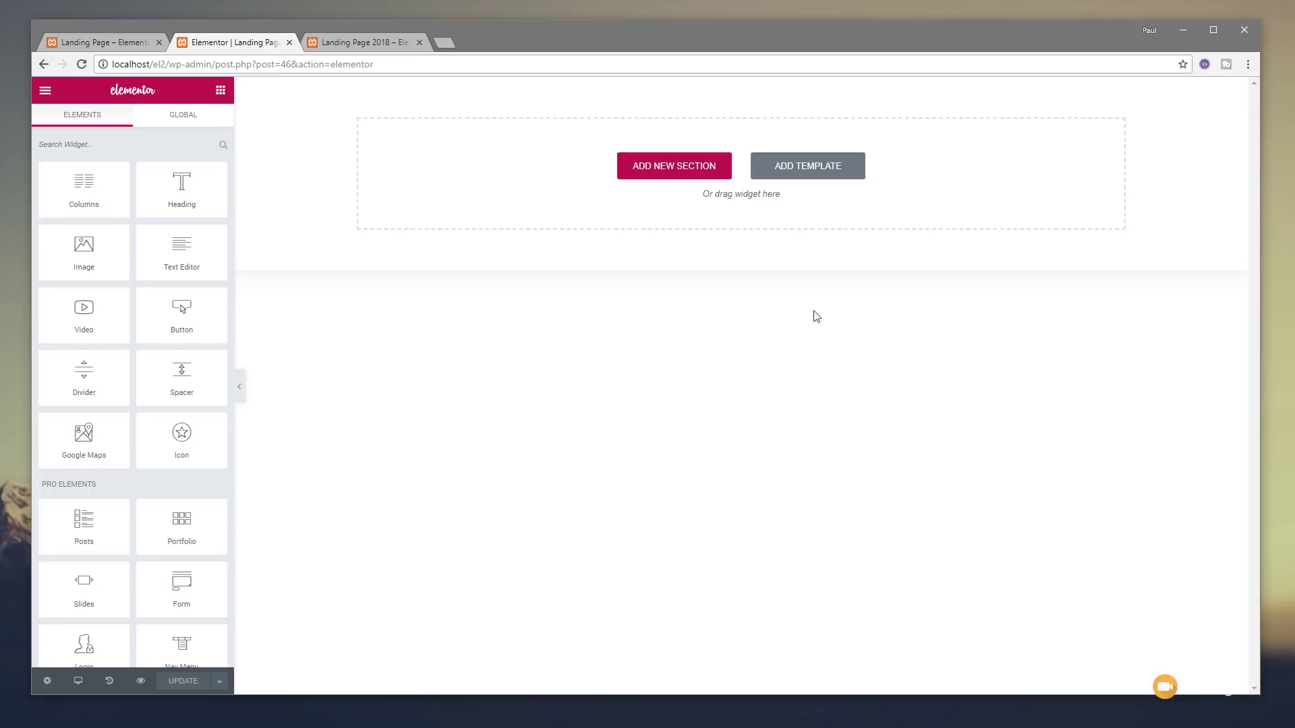
pyautogui.click(812, 166)
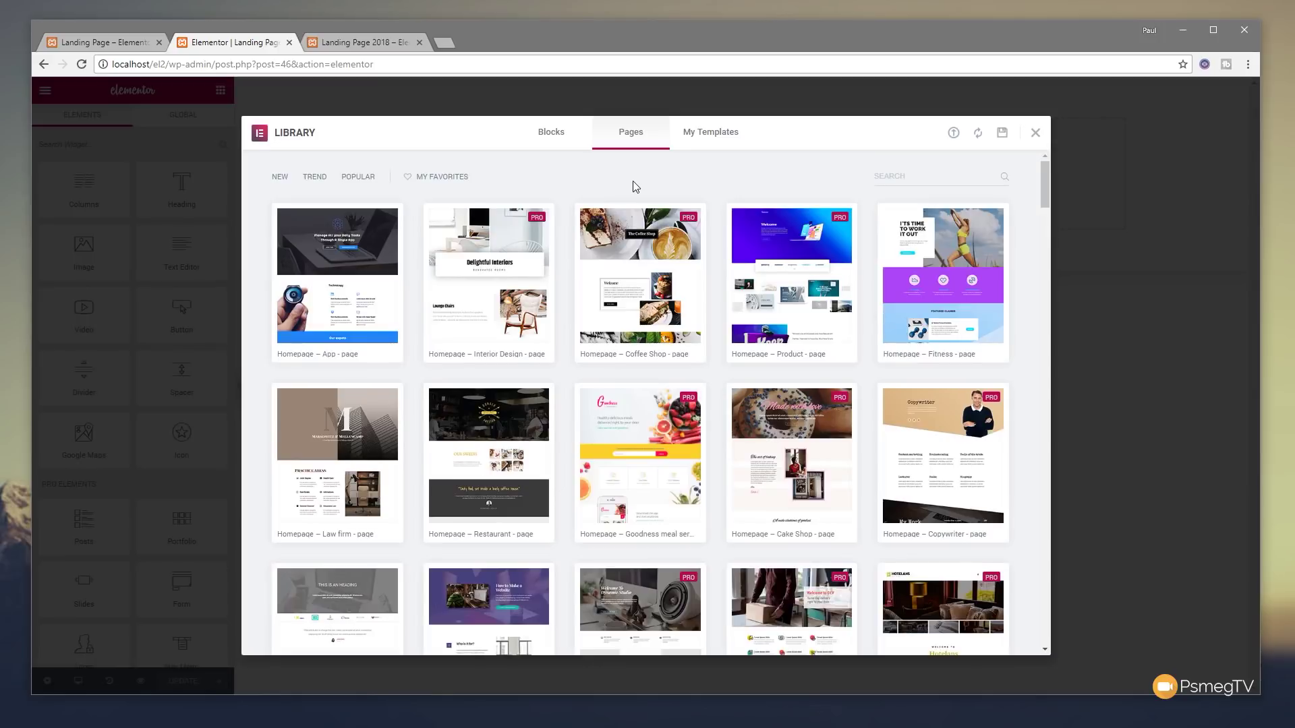
pyautogui.moveTo(357, 283)
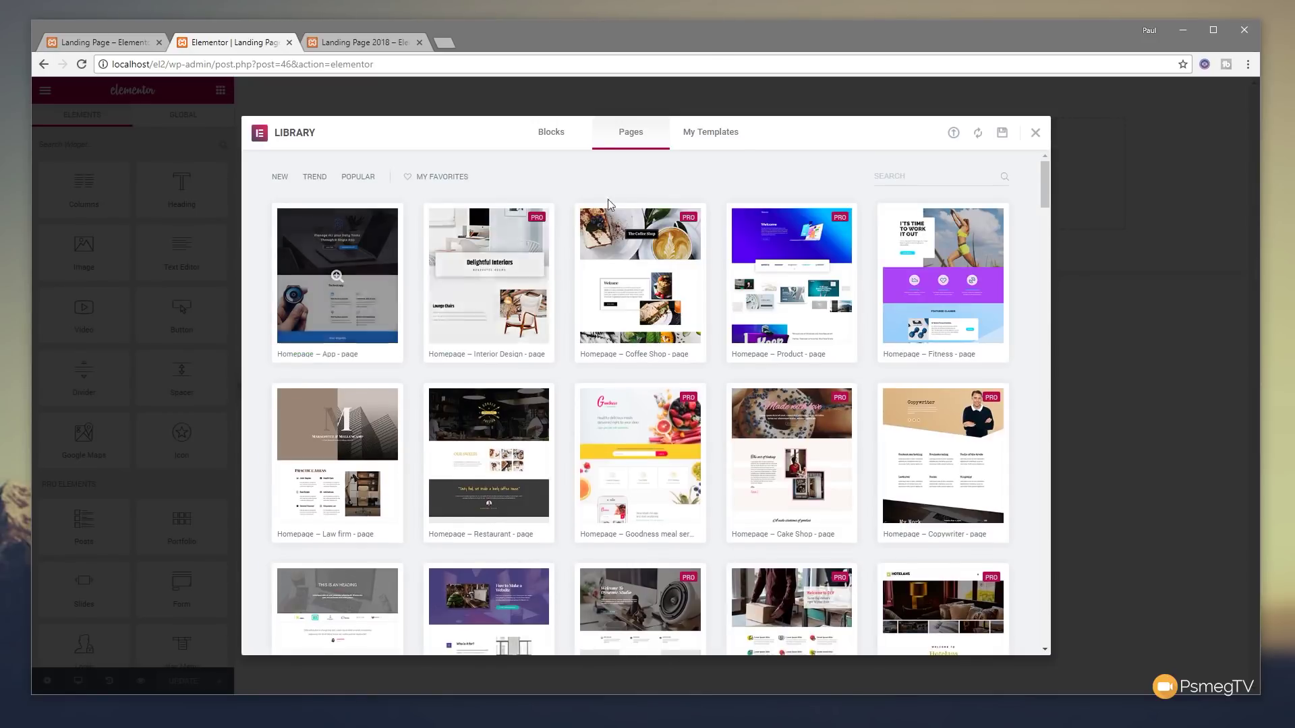
pyautogui.click(715, 137)
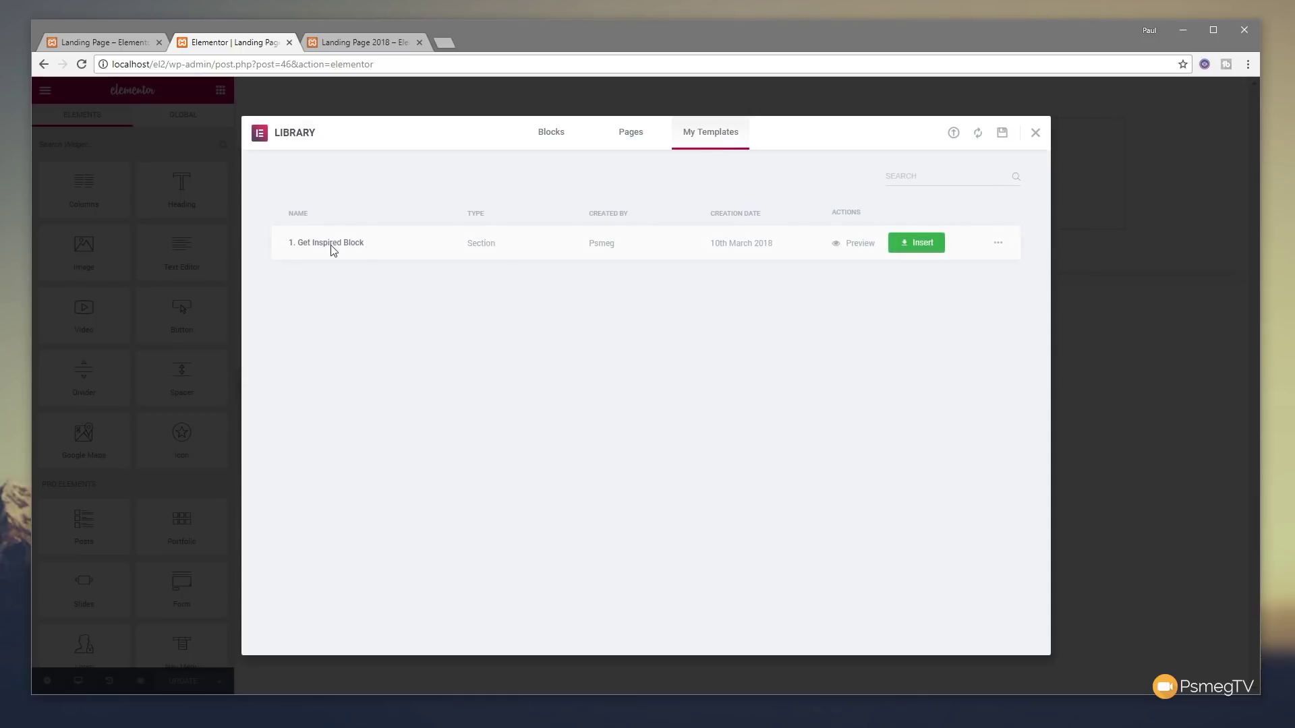
# - Show the template library's blocks and filter them by the Hero category
pyautogui.click(563, 140)
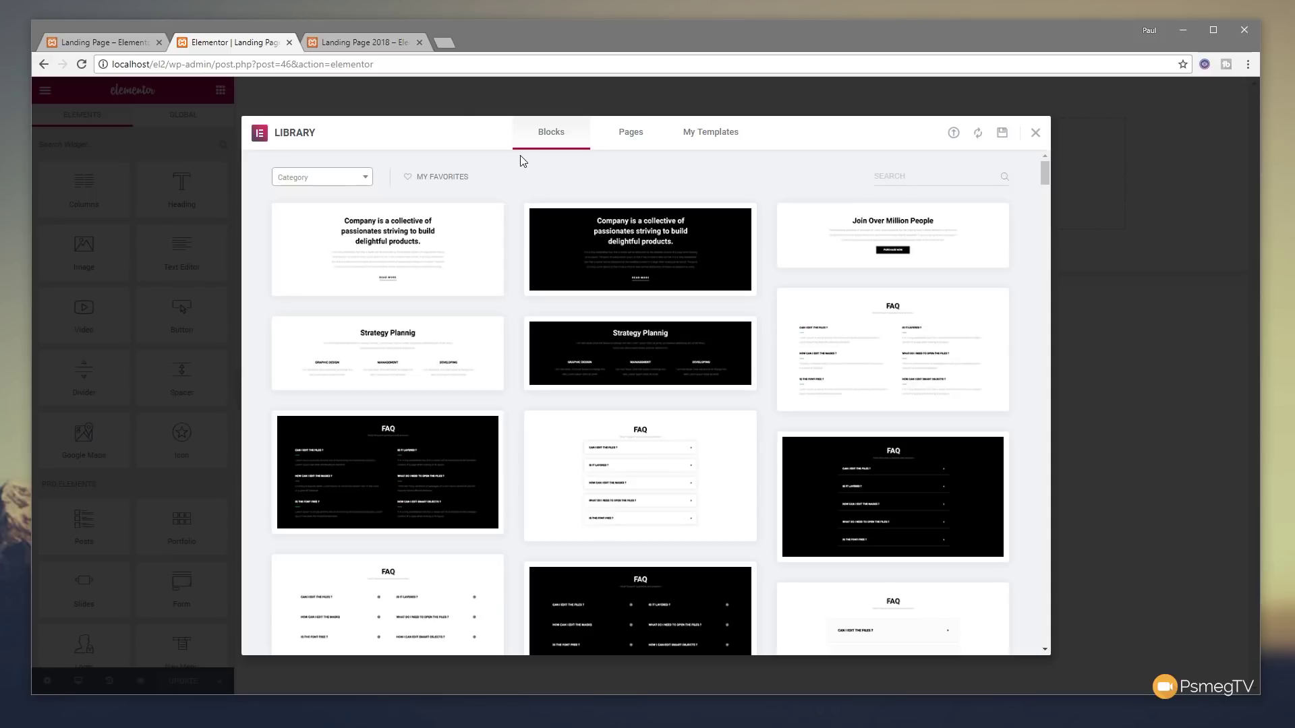
pyautogui.click(368, 182)
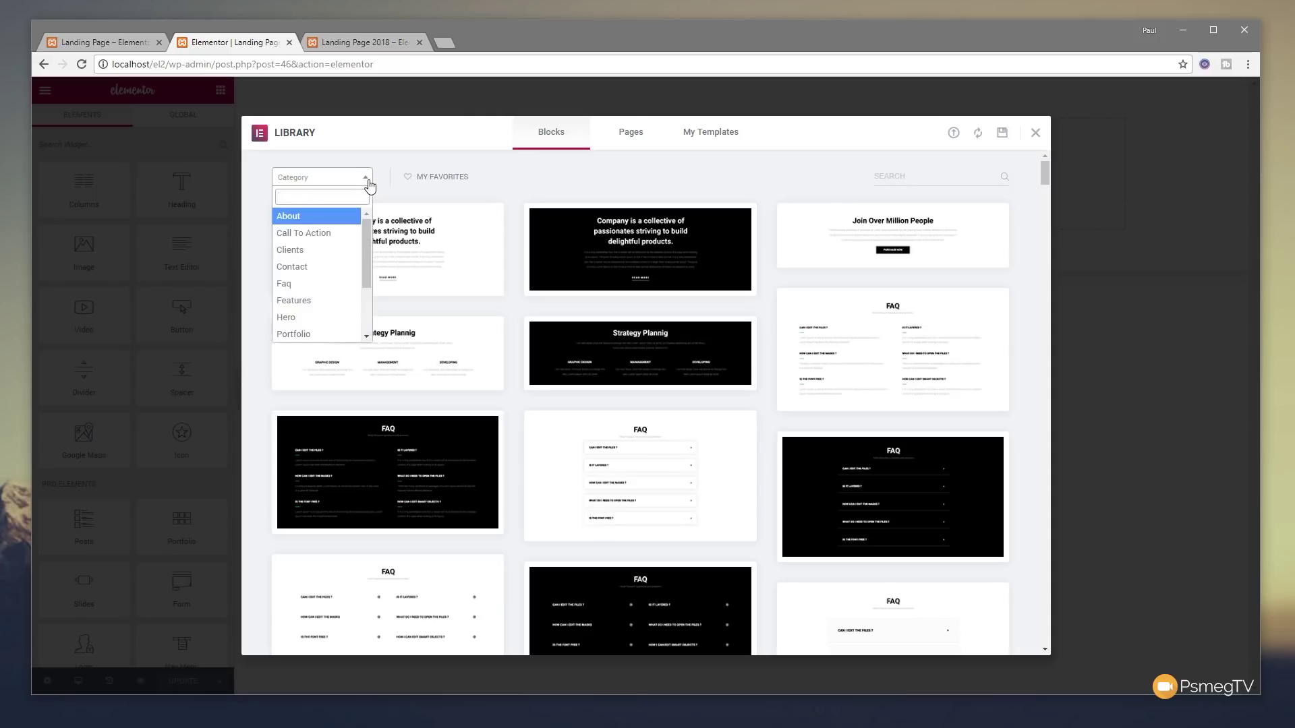
pyautogui.moveTo(368, 226); pyautogui.dragTo(366, 281)
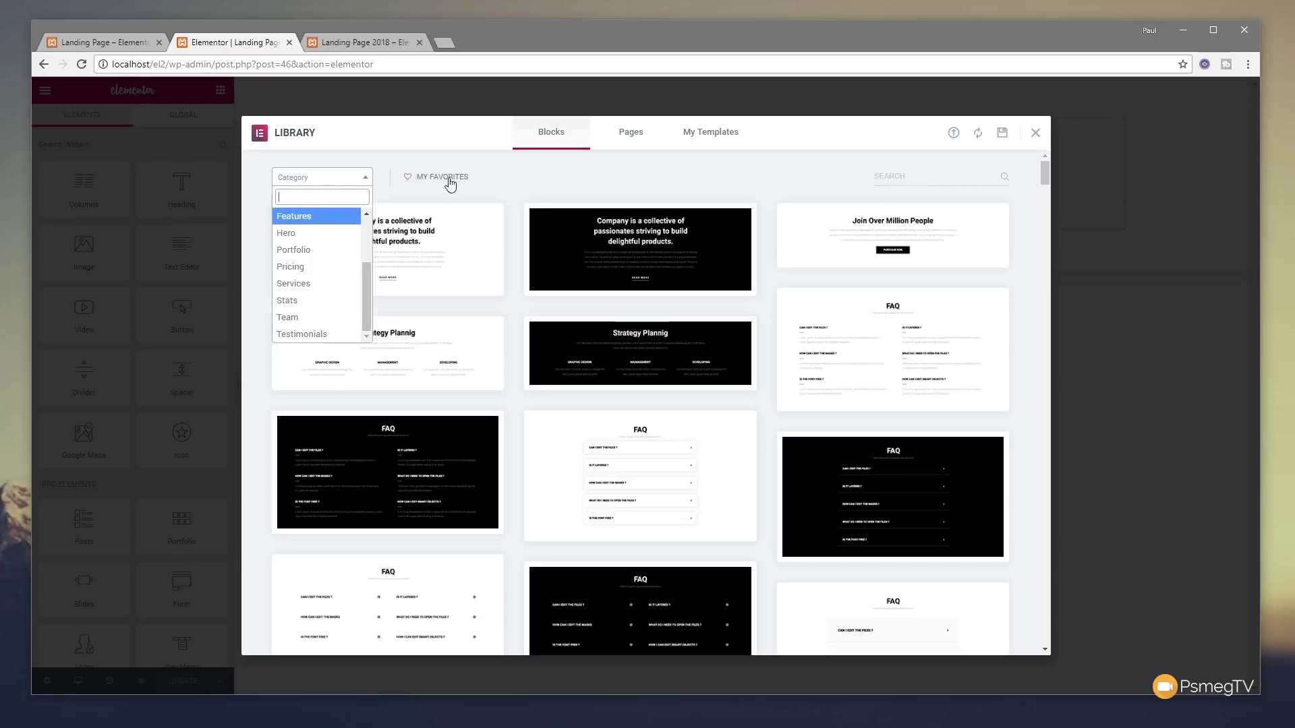
pyautogui.click(525, 195)
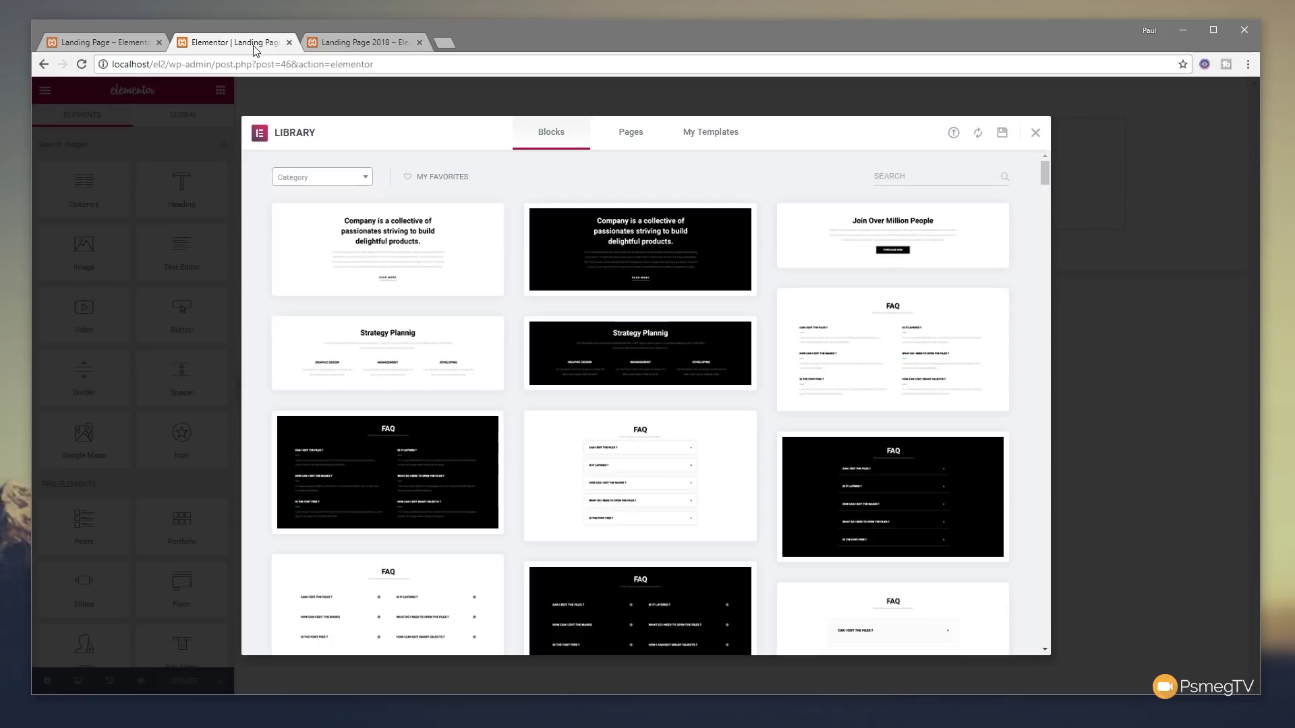
pyautogui.click(365, 179)
pyautogui.scroll(-1, 369, 256)
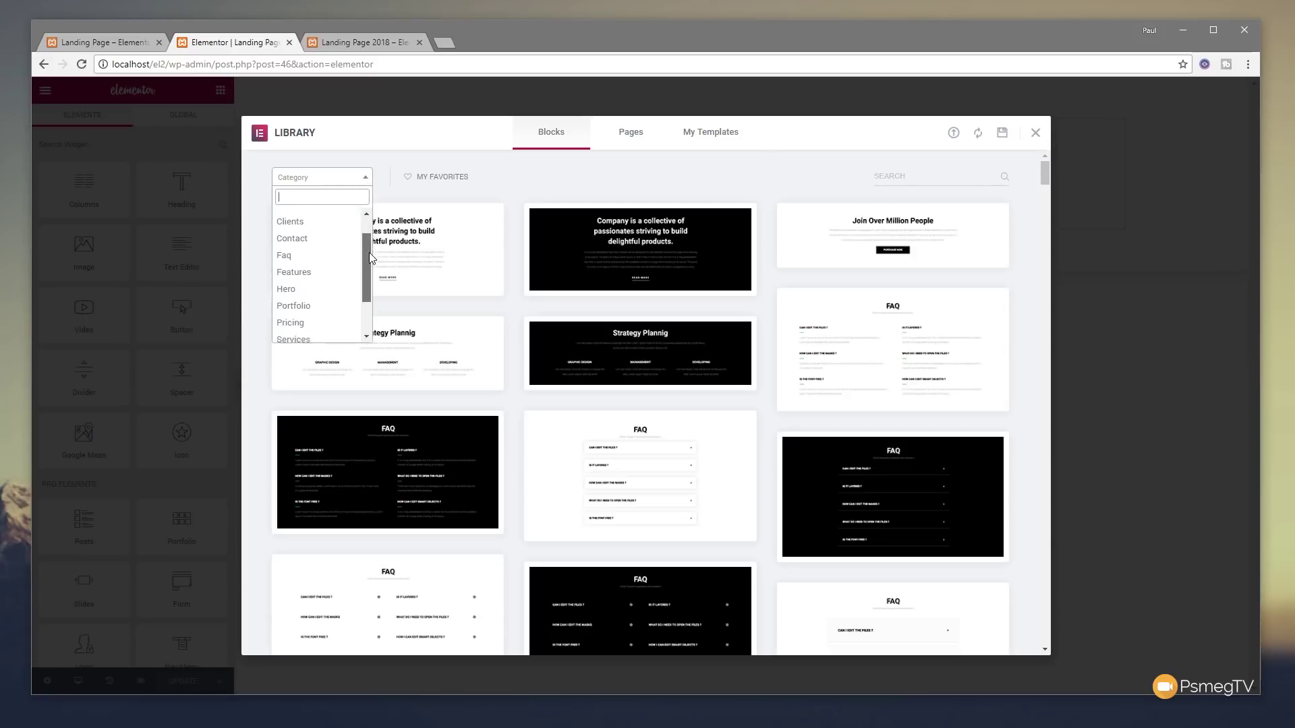
pyautogui.click(294, 286)
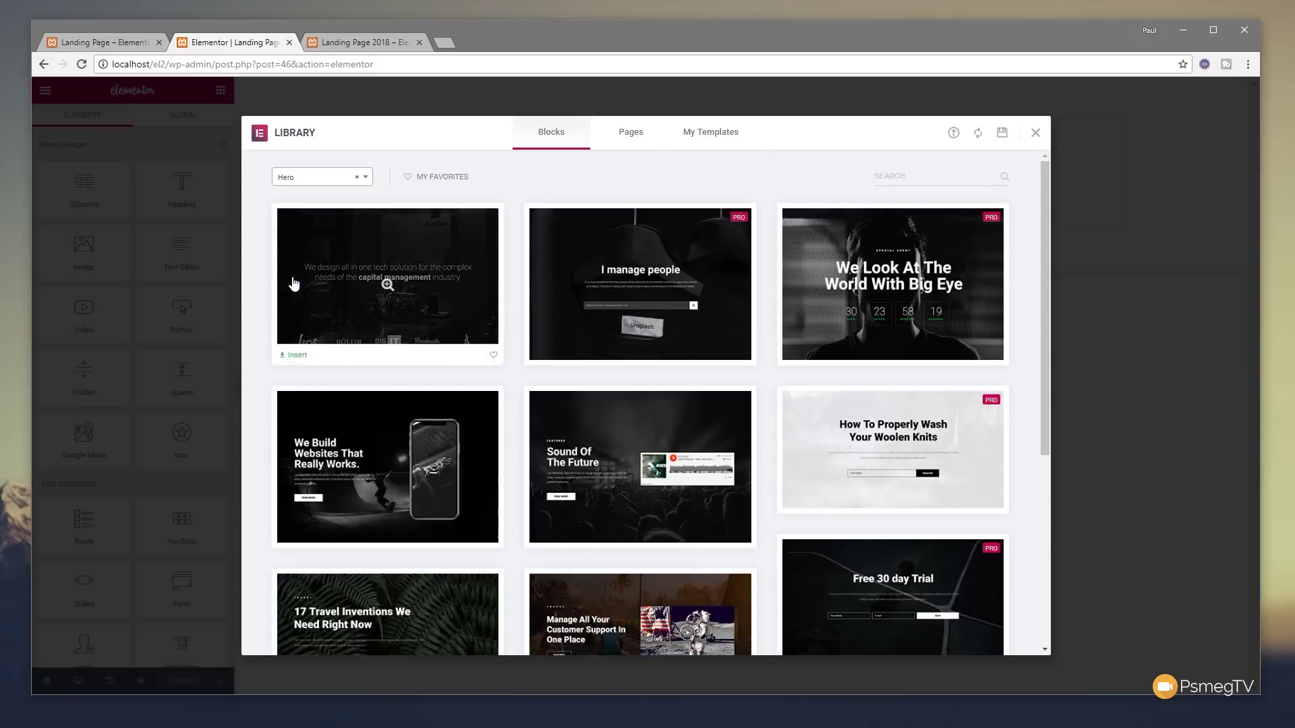
# - Insert the "We Build Websites That Really Works." hero block with the phone image into the page
pyautogui.moveTo(1044, 201); pyautogui.dragTo(1066, 217)
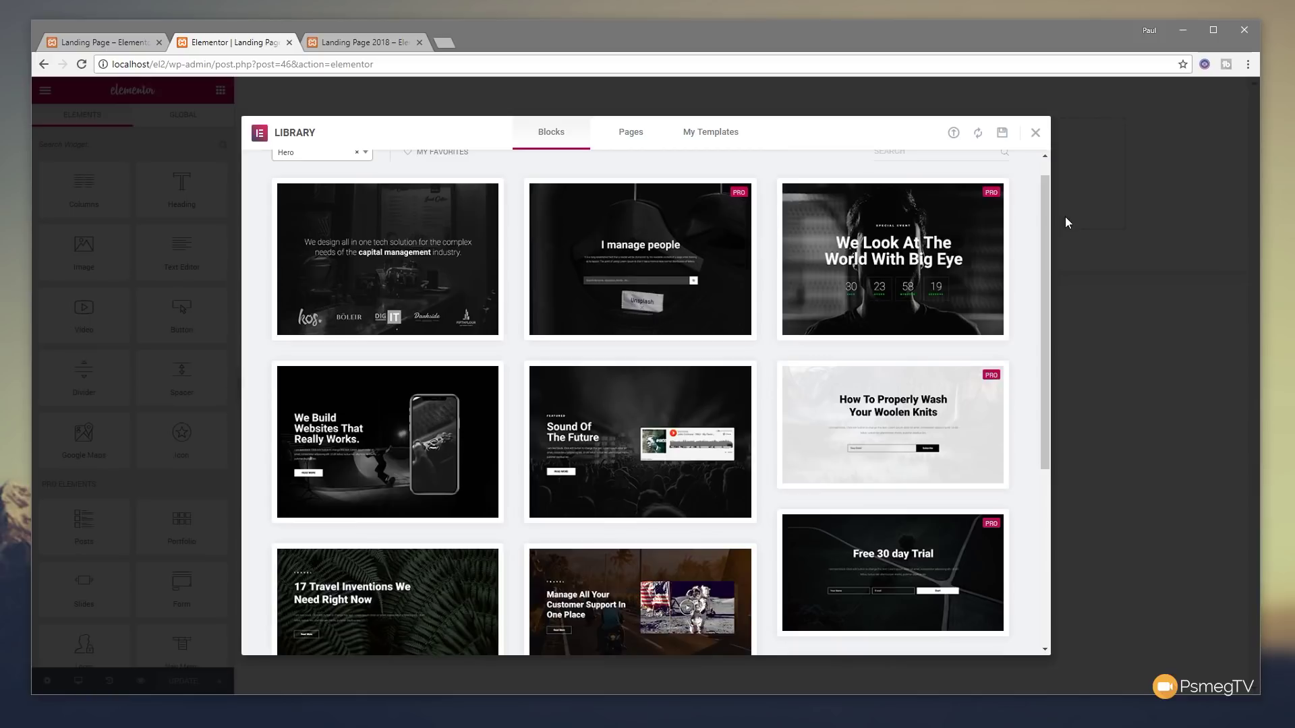
pyautogui.moveTo(677, 264)
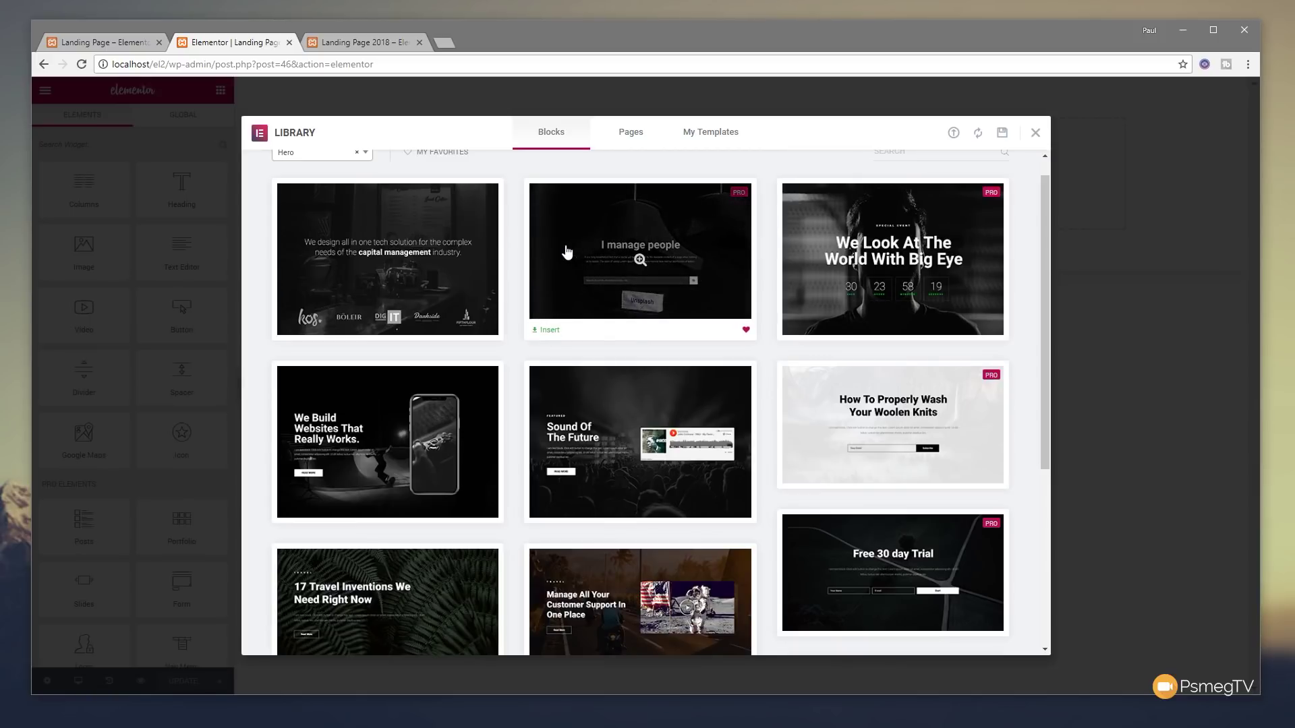
pyautogui.moveTo(877, 216)
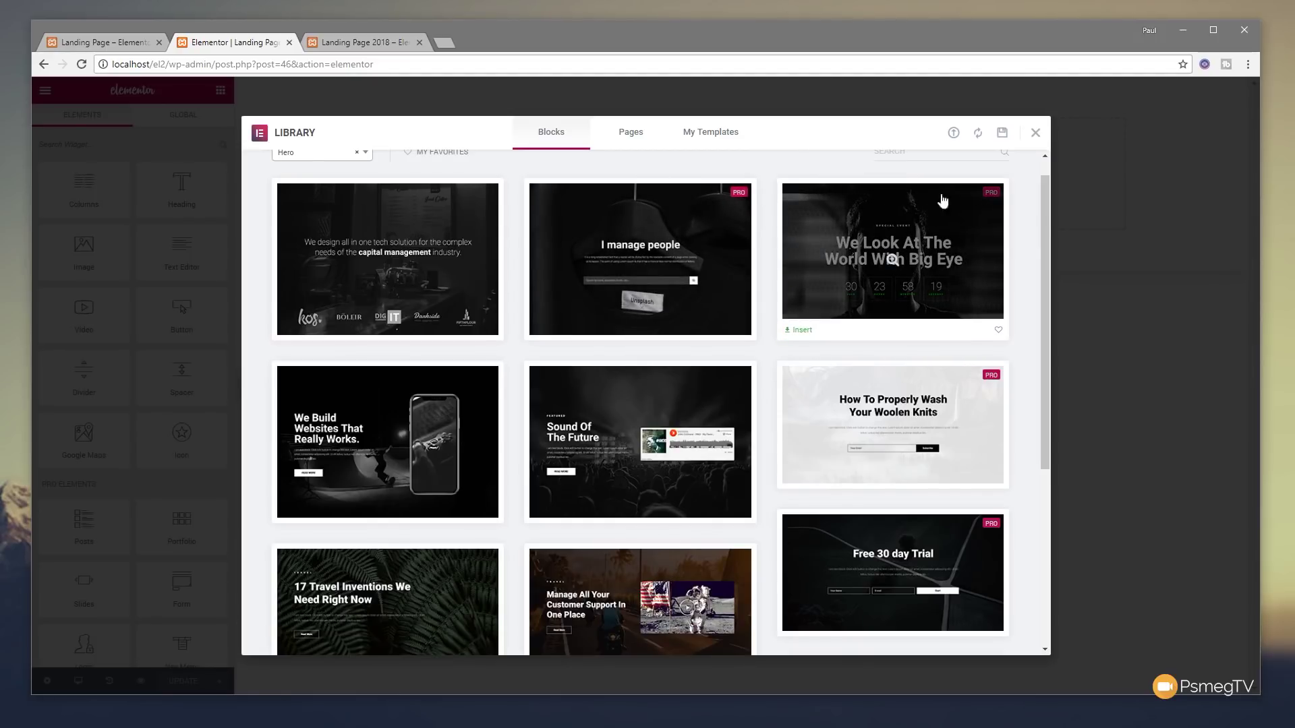
pyautogui.moveTo(746, 202)
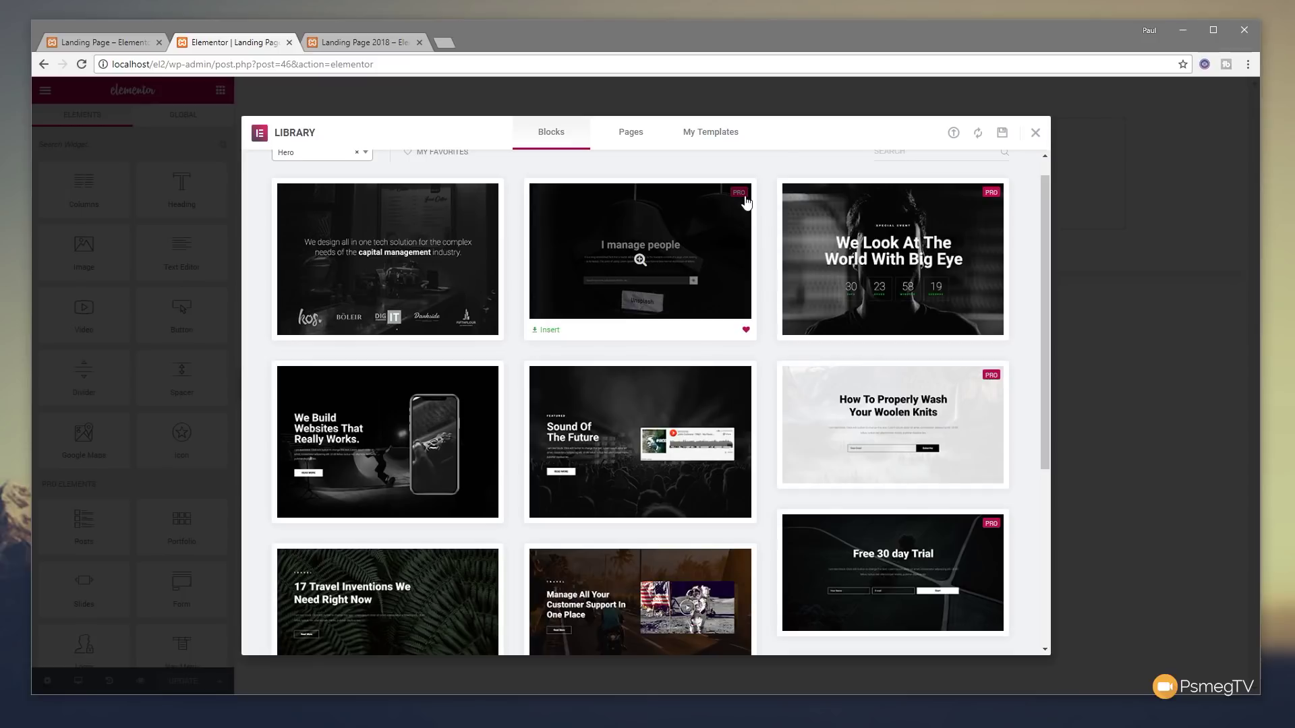
pyautogui.moveTo(876, 439)
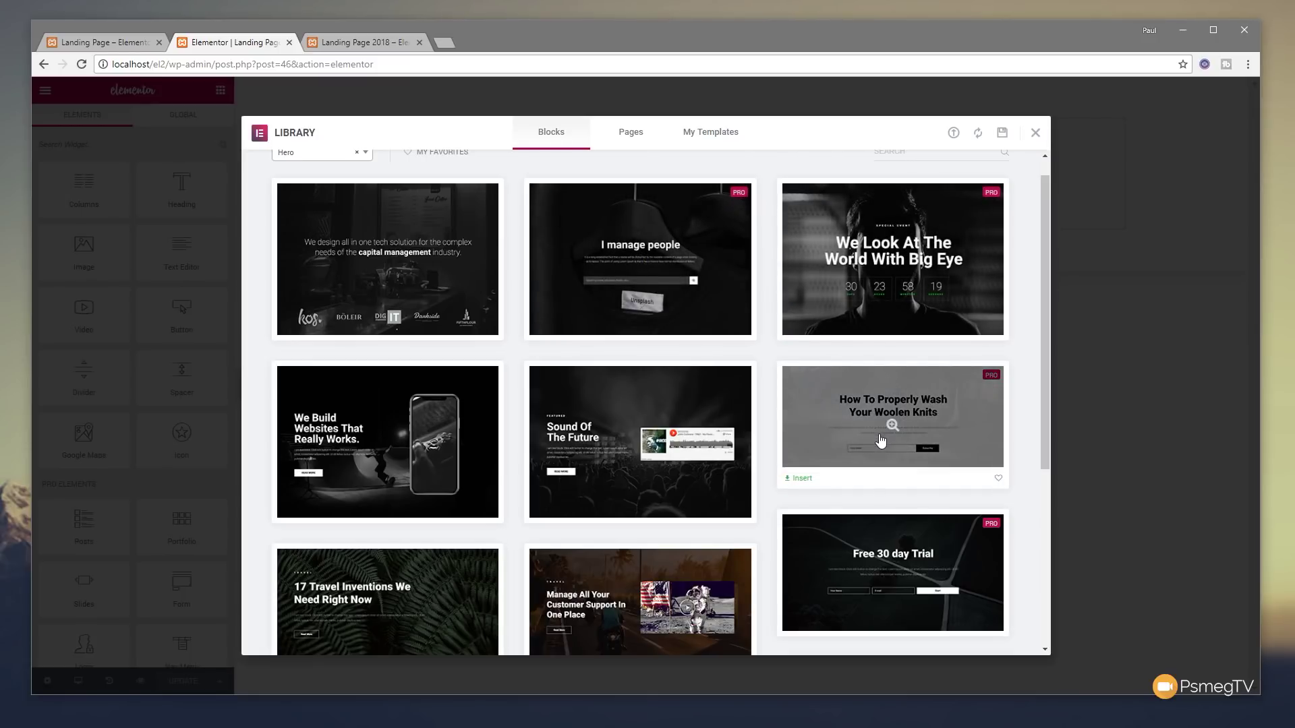
pyautogui.scroll(-1, 878, 439)
pyautogui.moveTo(603, 435)
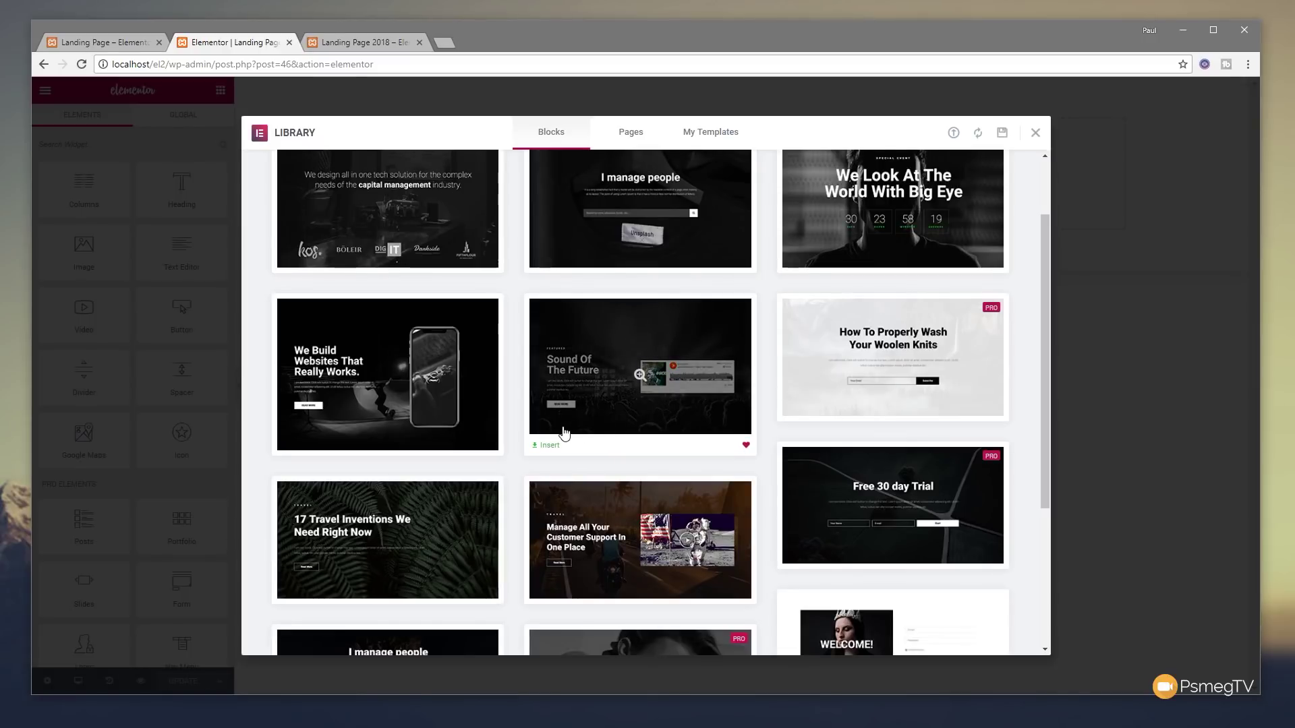
pyautogui.moveTo(349, 392)
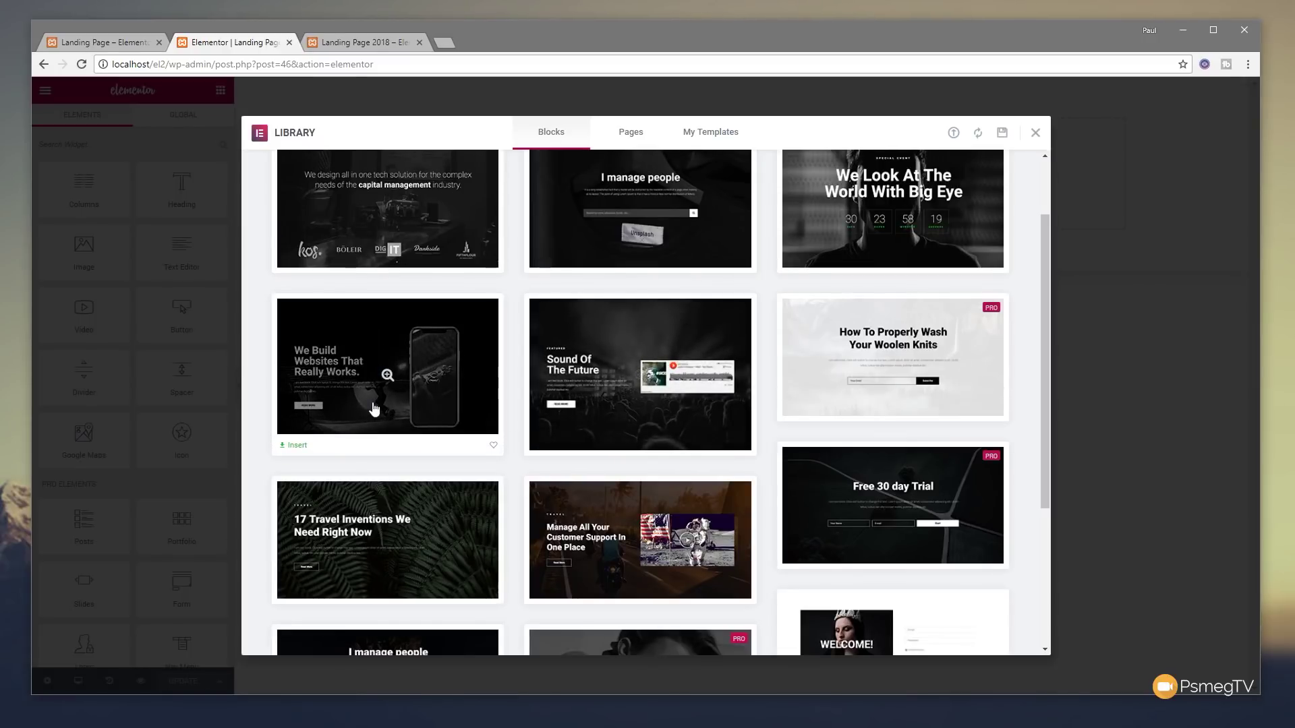
pyautogui.click(299, 446)
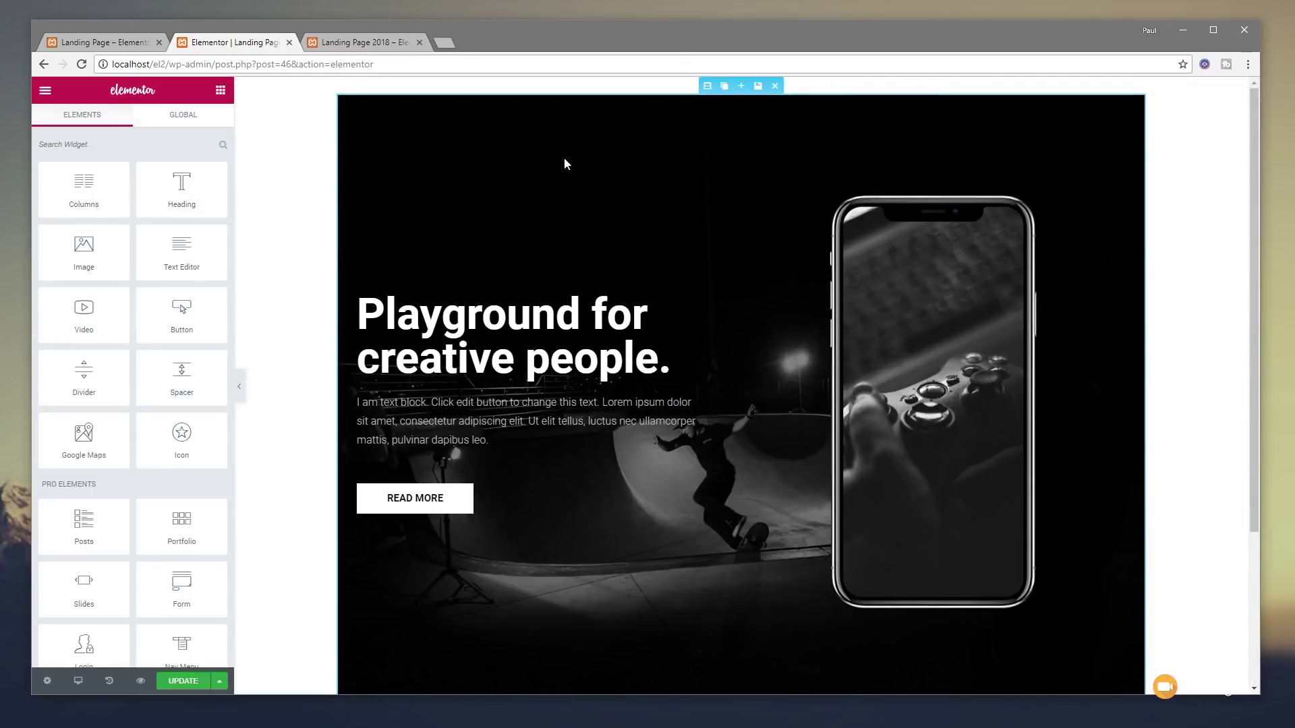
# - Stretch the hero section to the full page width and replace its background image with the dark silhouetted portrait from the media library
pyautogui.click(709, 87)
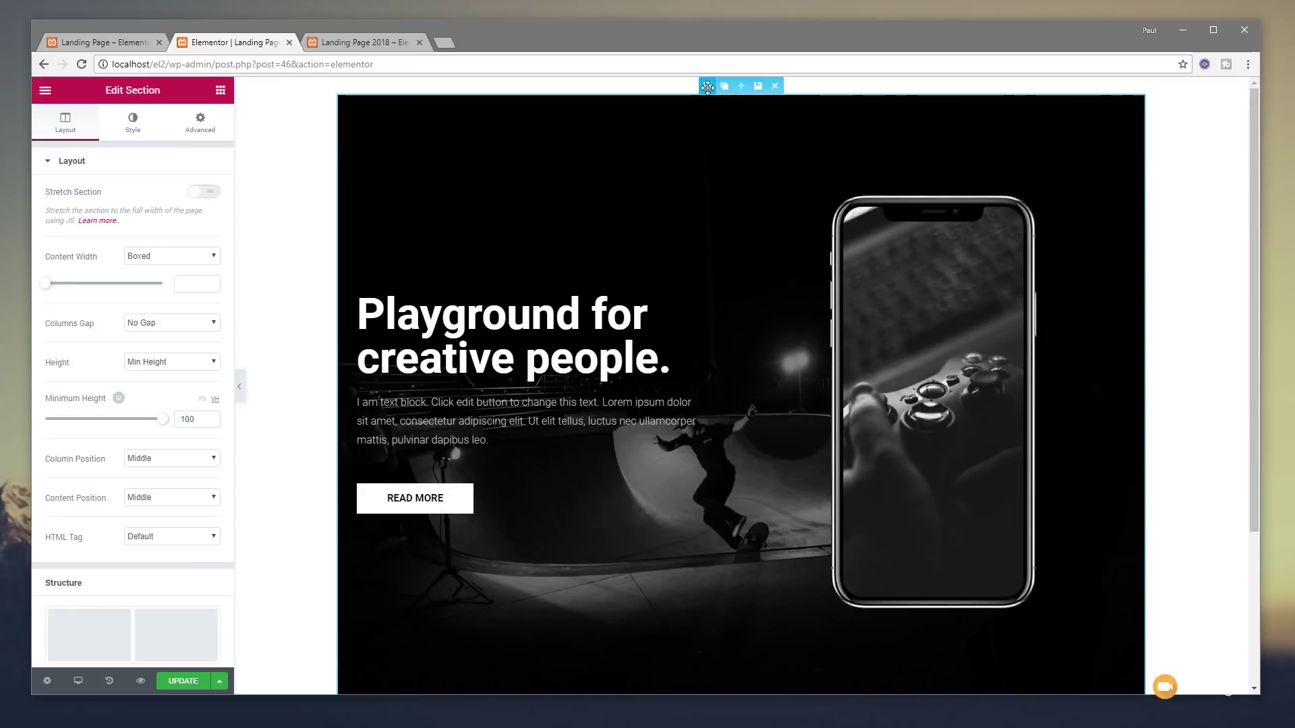
pyautogui.click(209, 193)
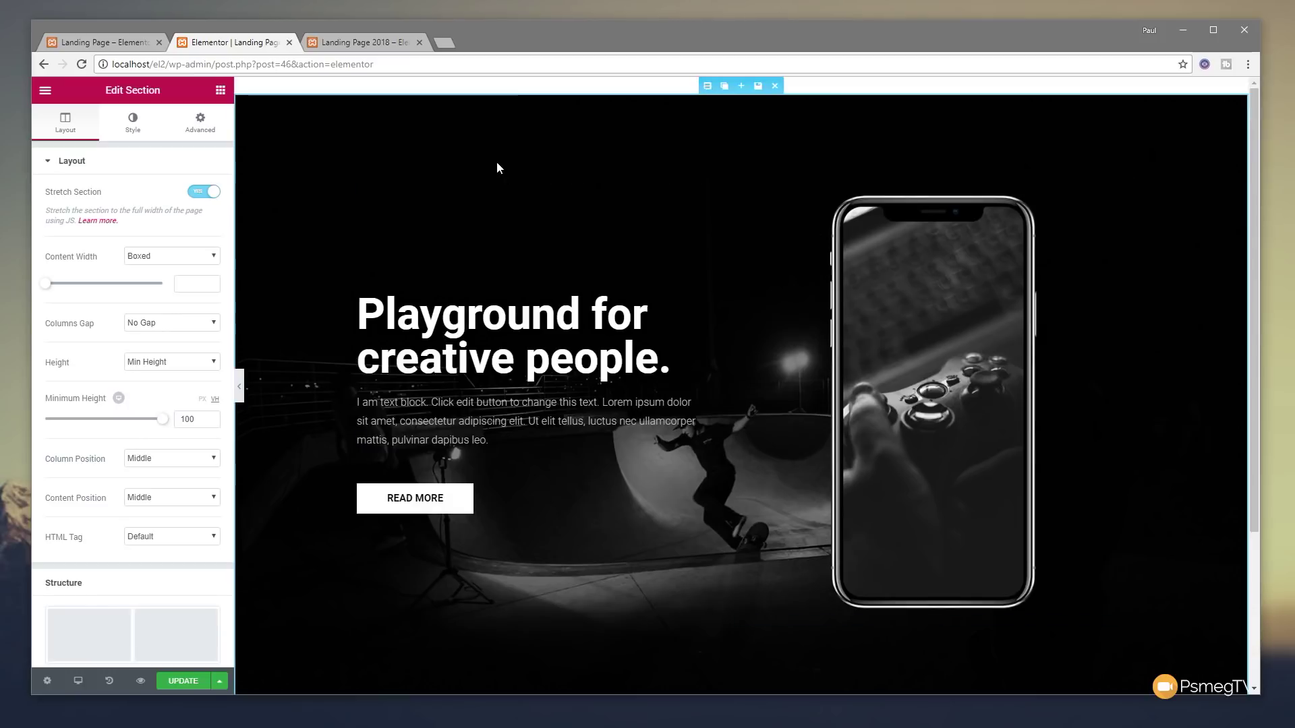
pyautogui.click(124, 126)
pyautogui.moveTo(200, 339)
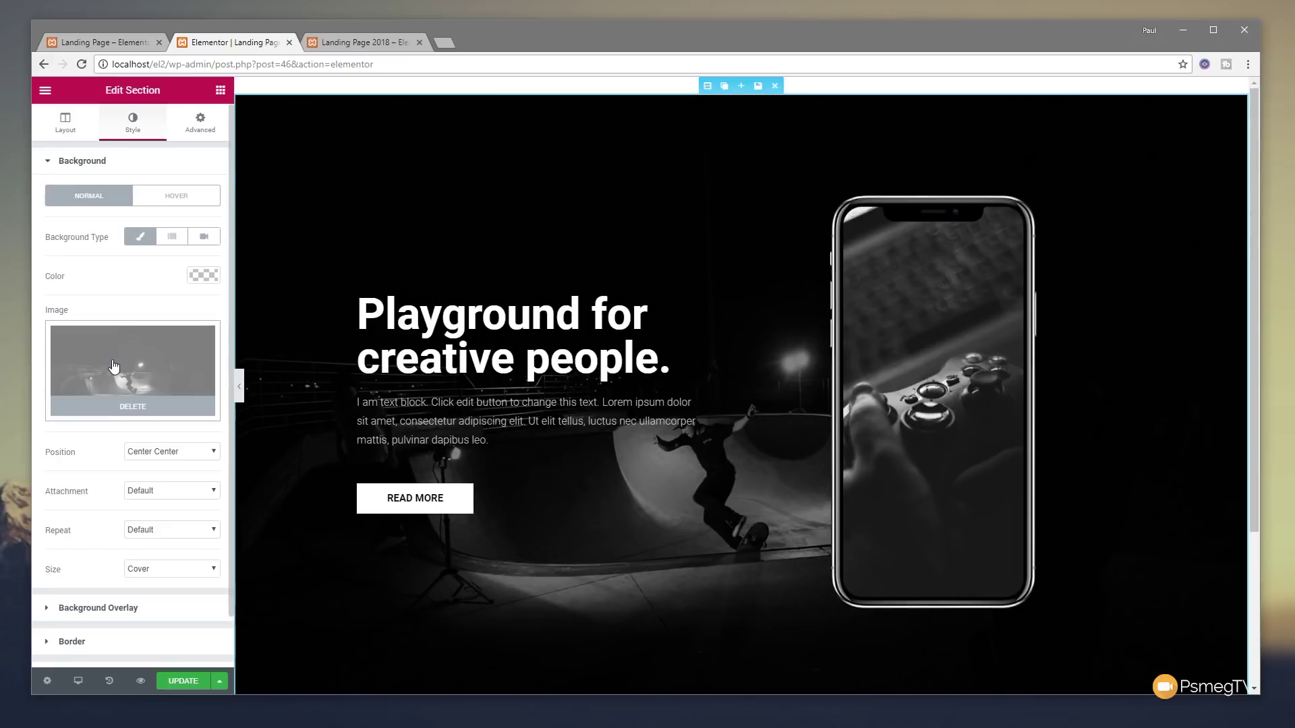
pyautogui.click(145, 367)
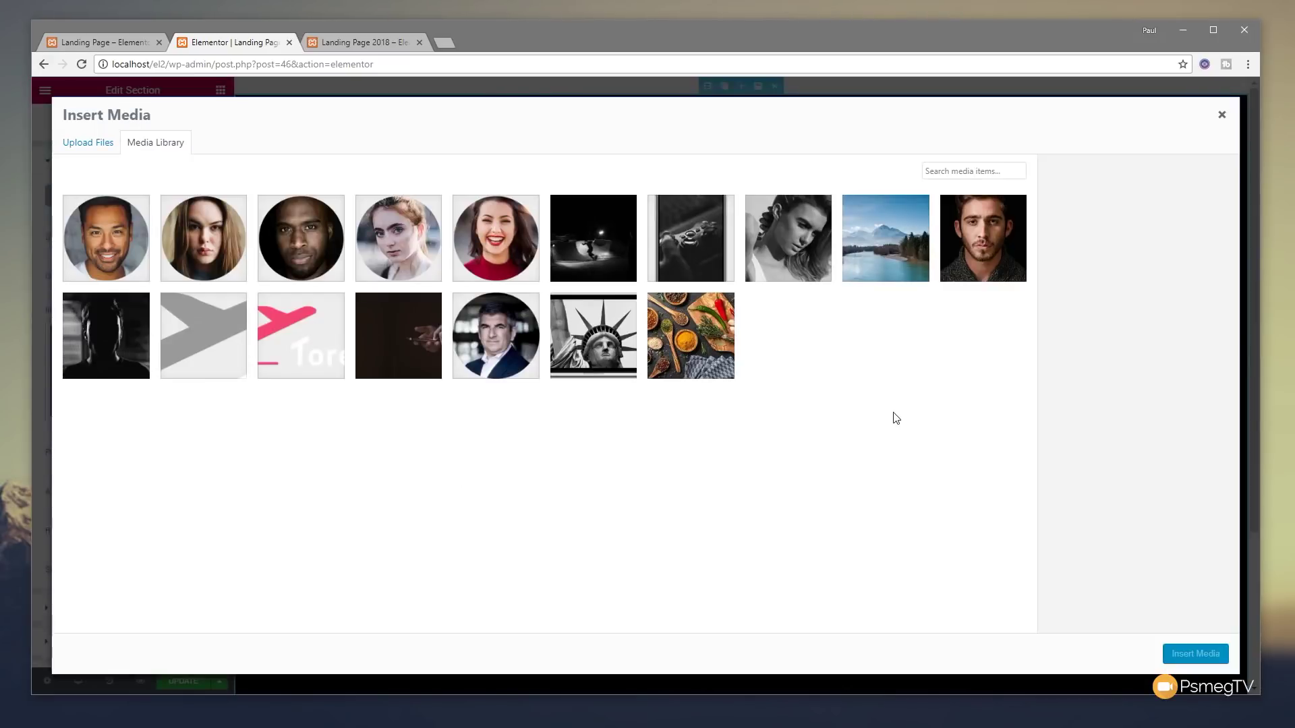
pyautogui.click(110, 334)
pyautogui.click(1195, 655)
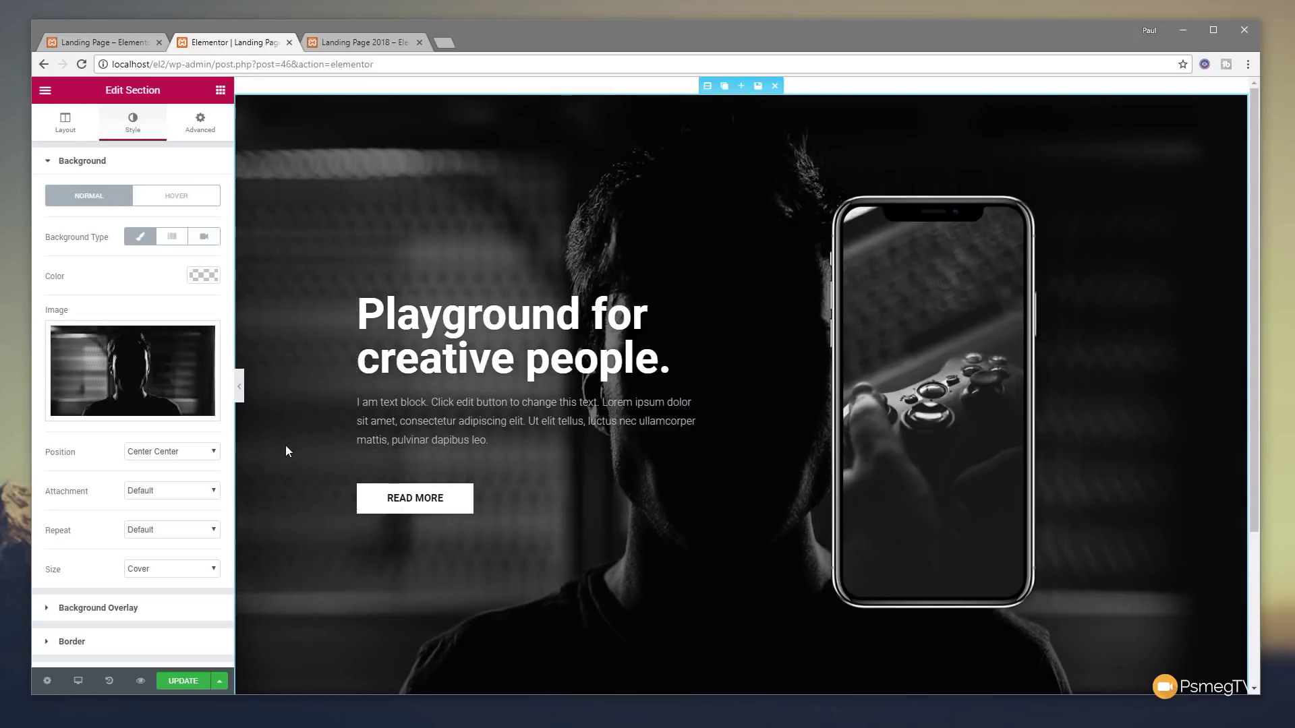
# - Set the hero section's black background overlay opacity to 0.8
pyautogui.click(102, 609)
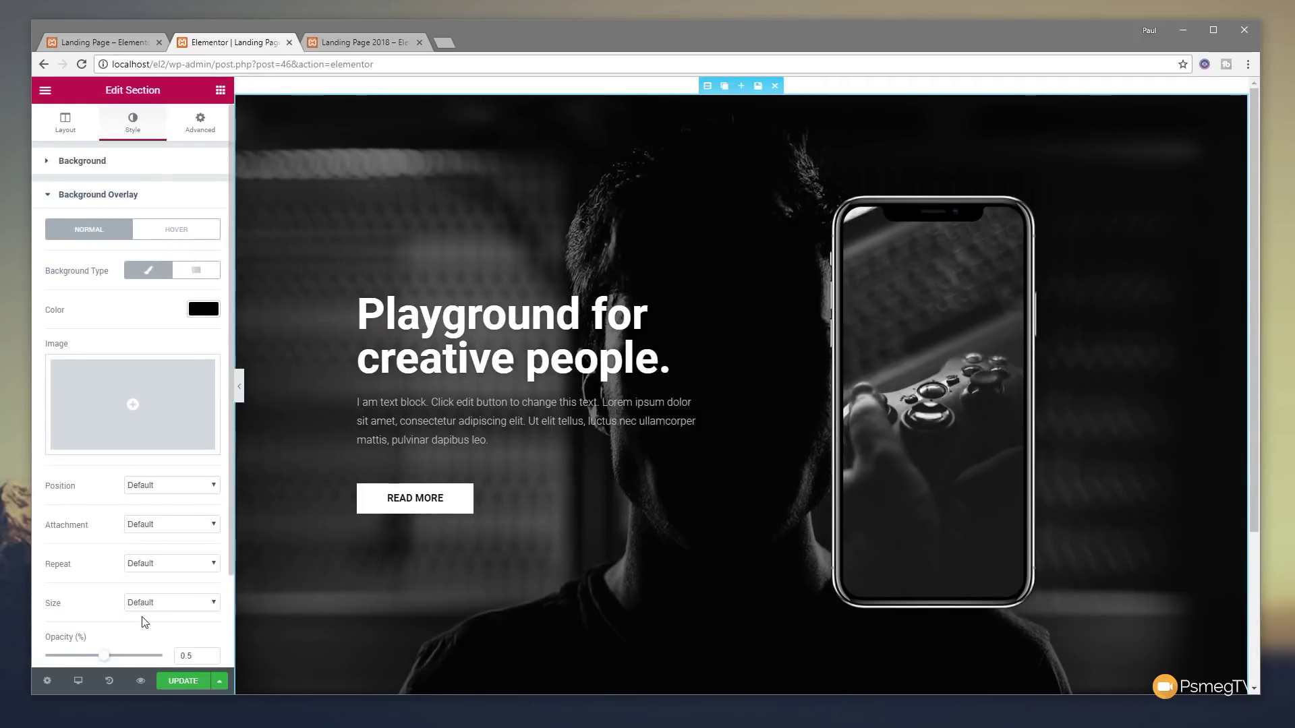
pyautogui.scroll(-2, 154, 618)
pyautogui.moveTo(103, 547); pyautogui.dragTo(142, 555)
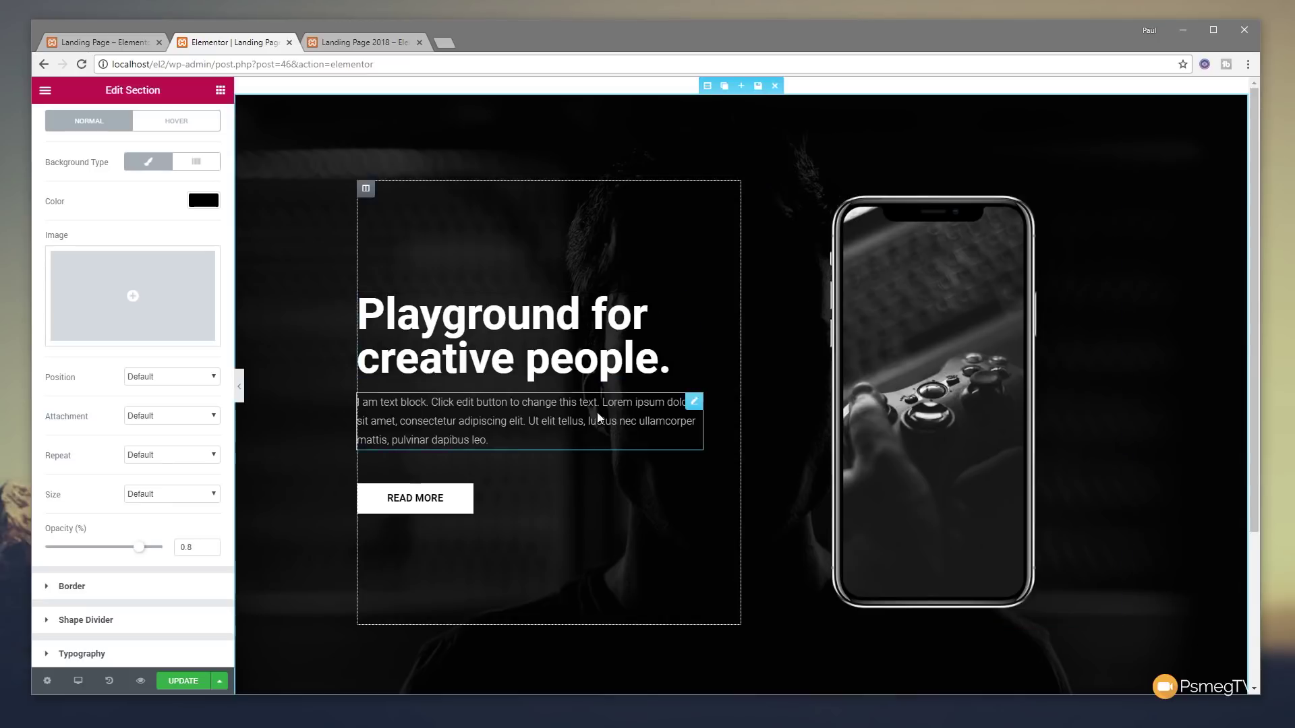
# - Change the hero heading's text to "One Mobile App To Rule Them All"
pyautogui.click(651, 364)
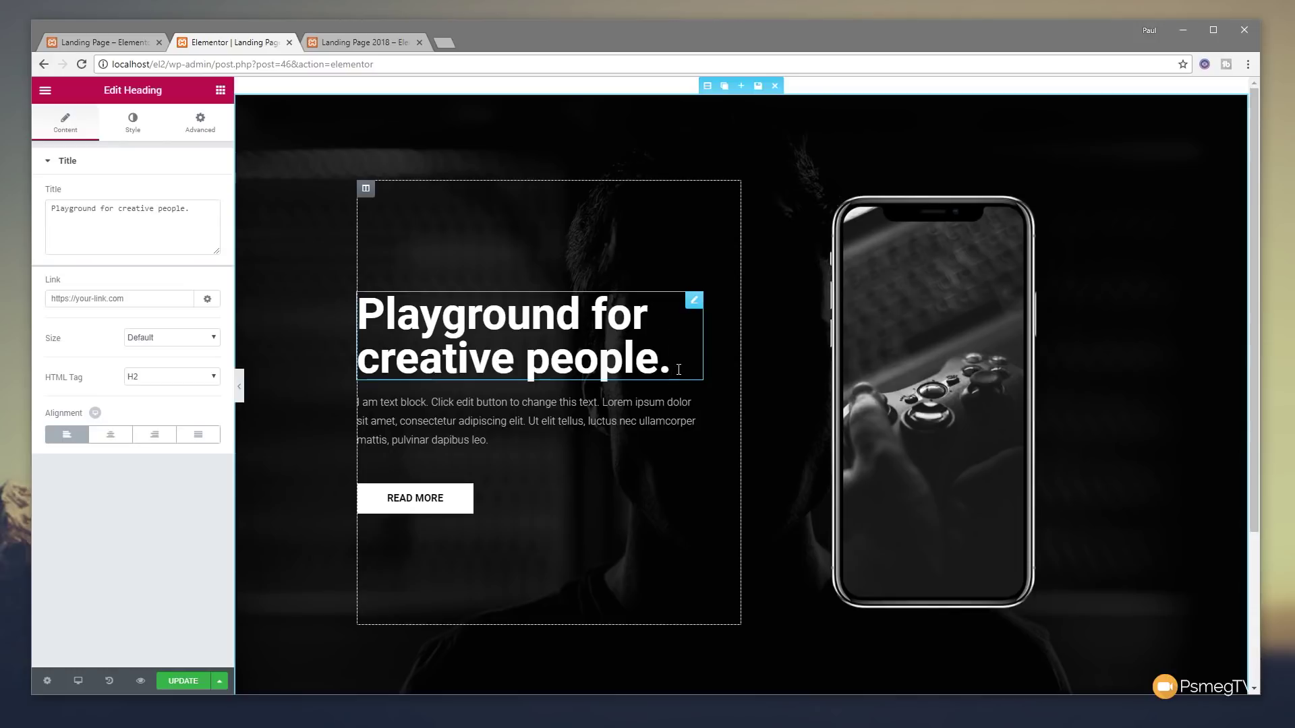
pyautogui.moveTo(692, 299)
pyautogui.moveTo(190, 209); pyautogui.dragTo(51, 207)
pyautogui.write('One Mobile App To Rule Them All')
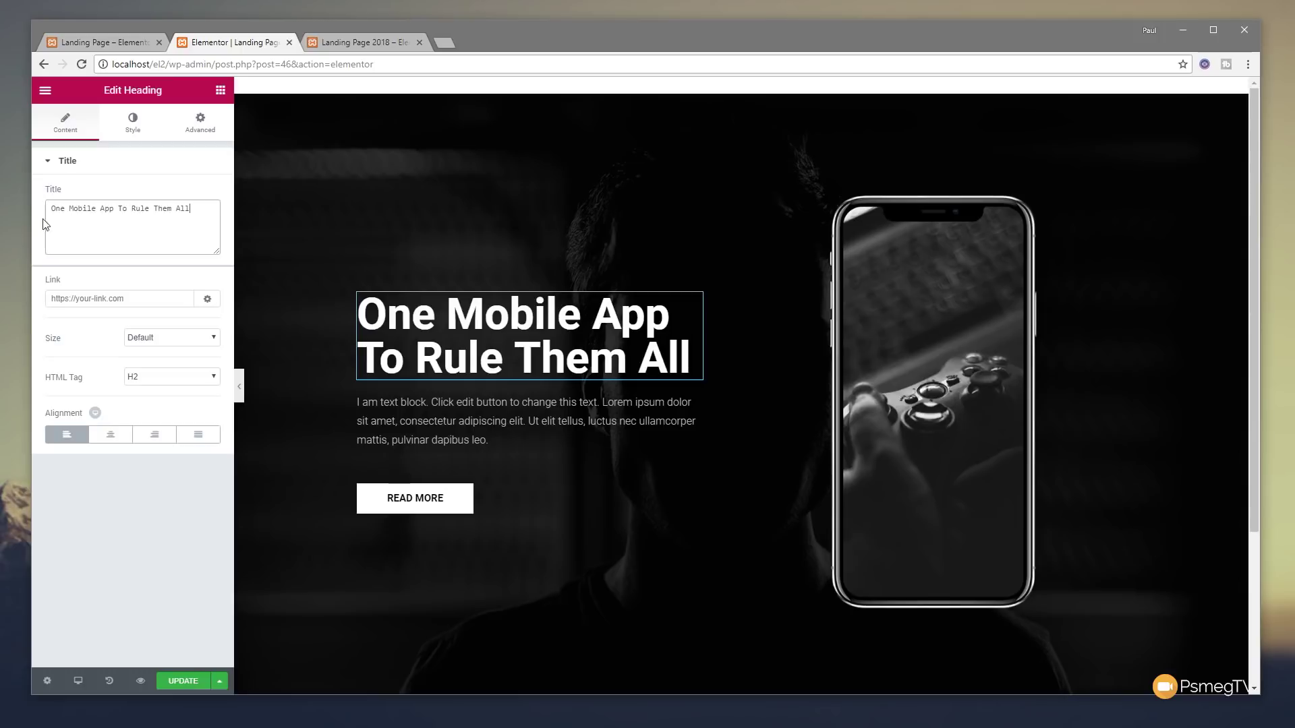
# - Set the hero heading's typography to an uppercase transform and a size of 56 px
pyautogui.click(135, 128)
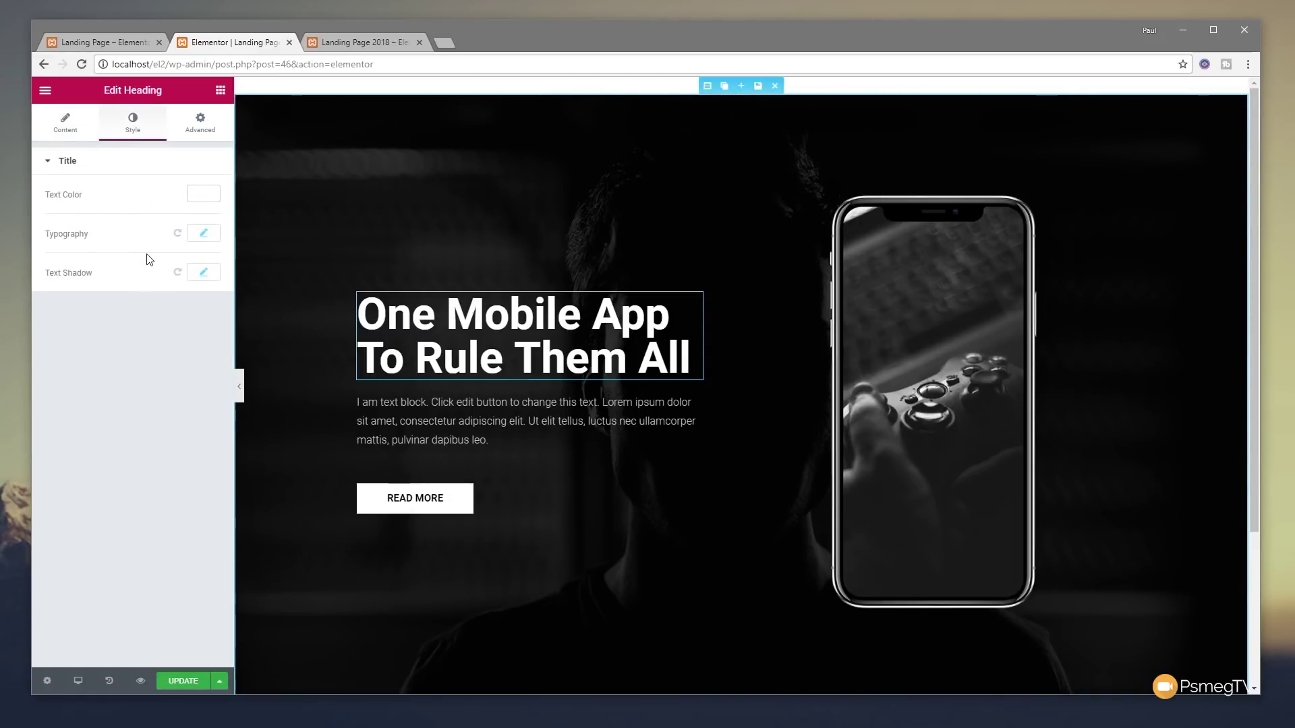
pyautogui.click(211, 234)
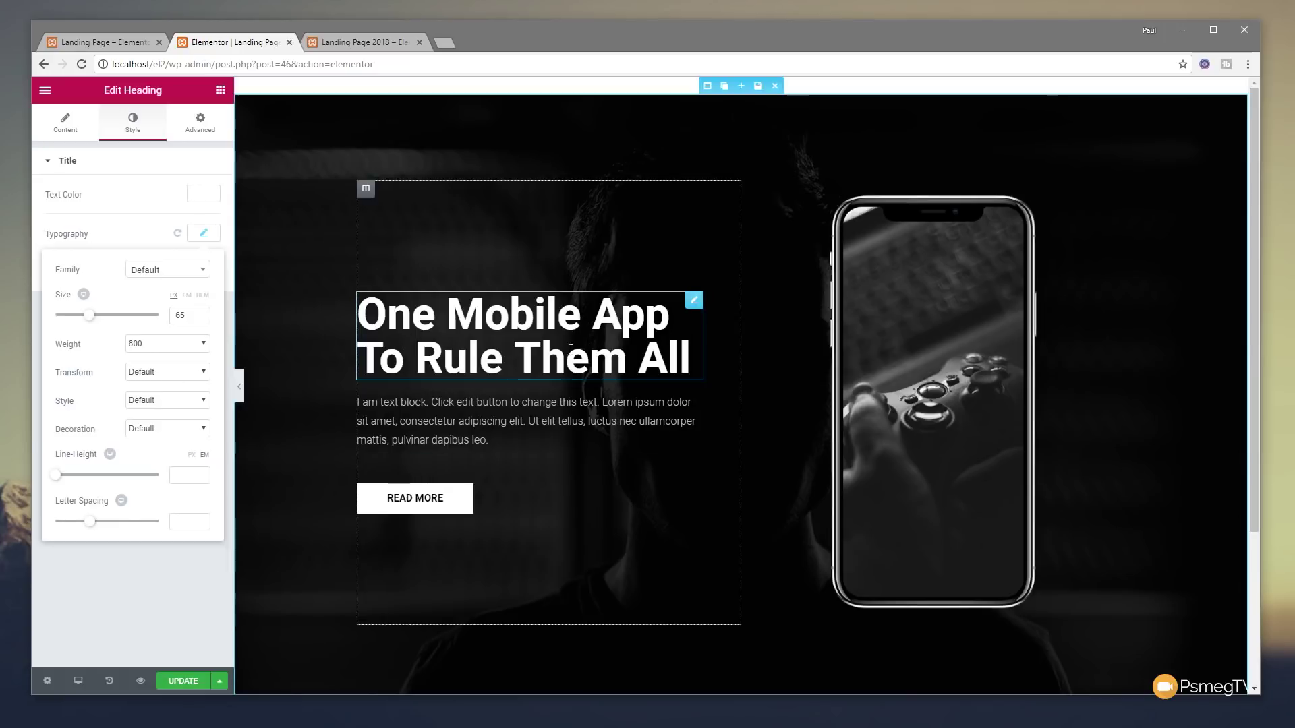
pyautogui.click(162, 372)
pyautogui.click(162, 396)
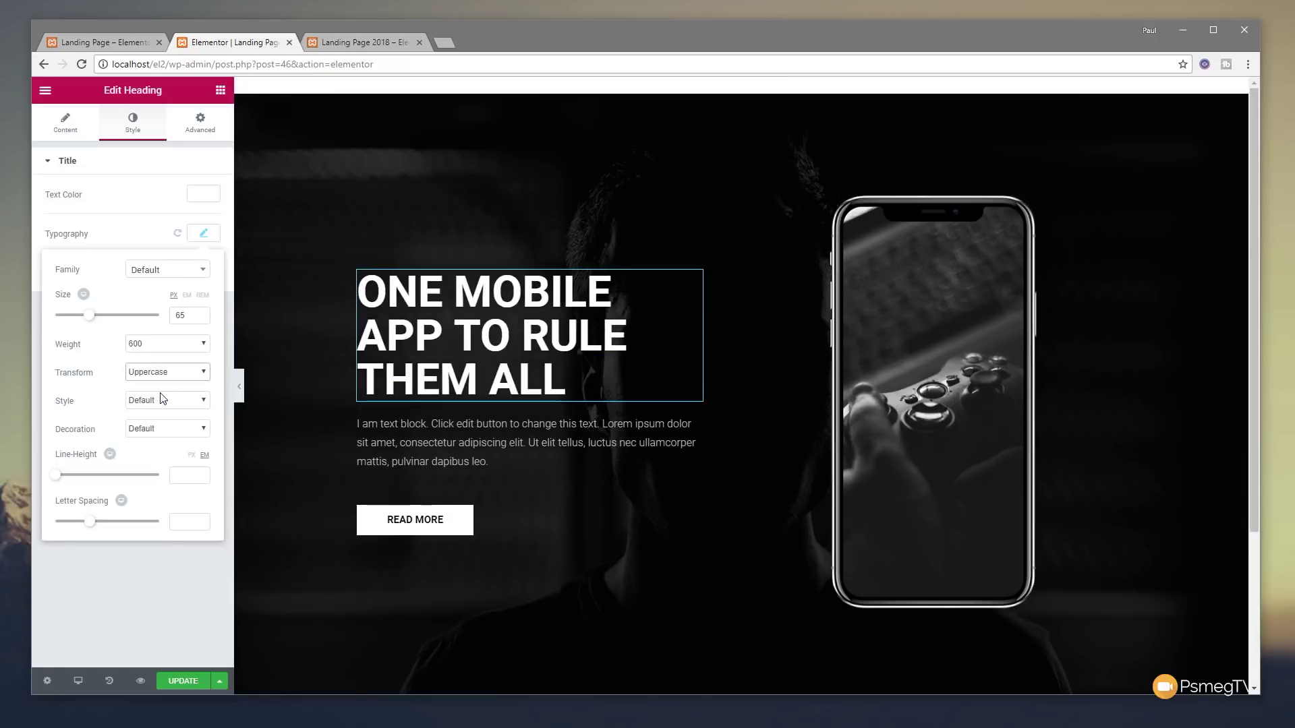
pyautogui.click(86, 316)
pyautogui.moveTo(86, 320); pyautogui.dragTo(84, 319)
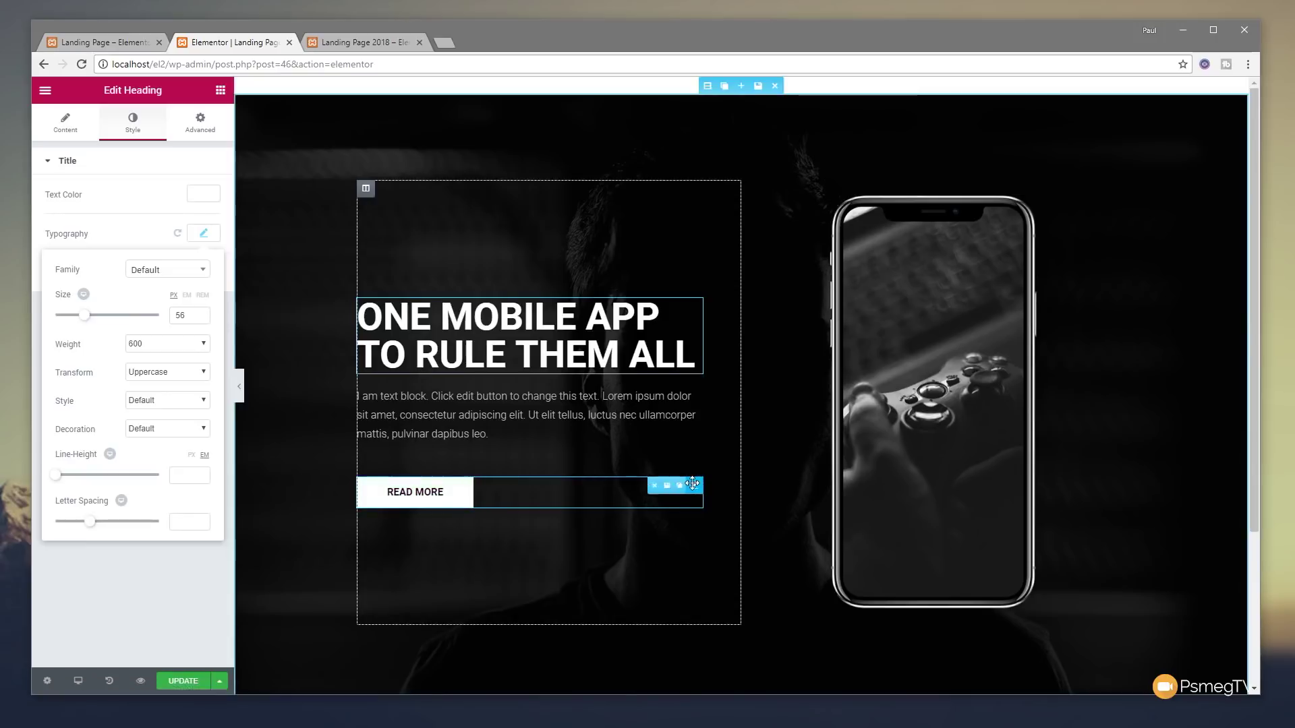
# - Add the arrow-circle-right icon to the hero's Read More button and position it after the text
pyautogui.click(695, 485)
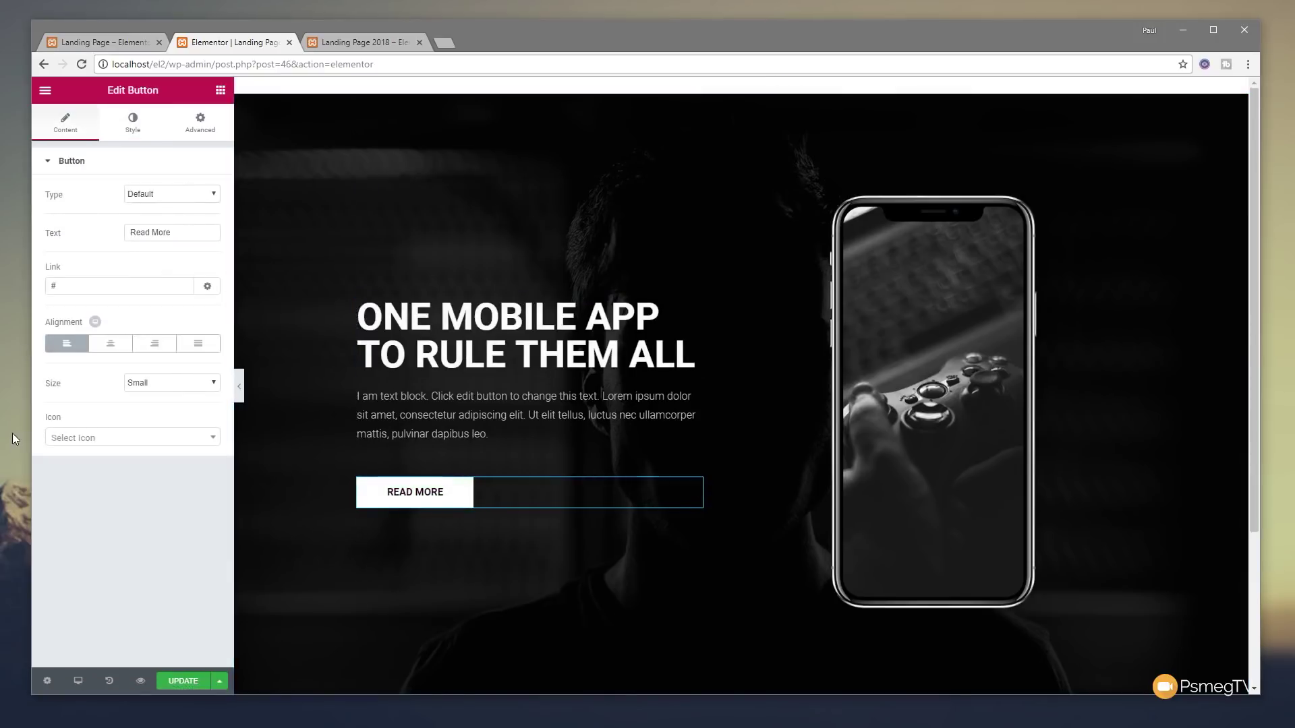
pyautogui.click(116, 439)
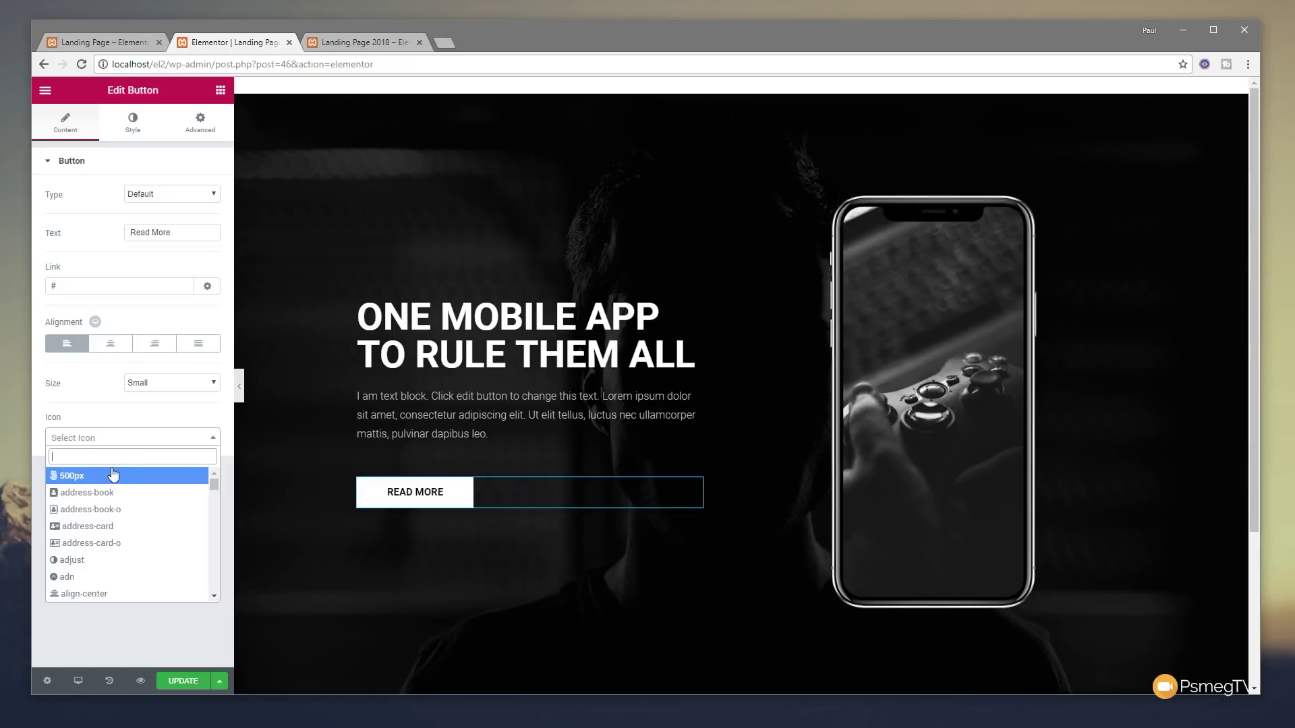
pyautogui.write('arrow')
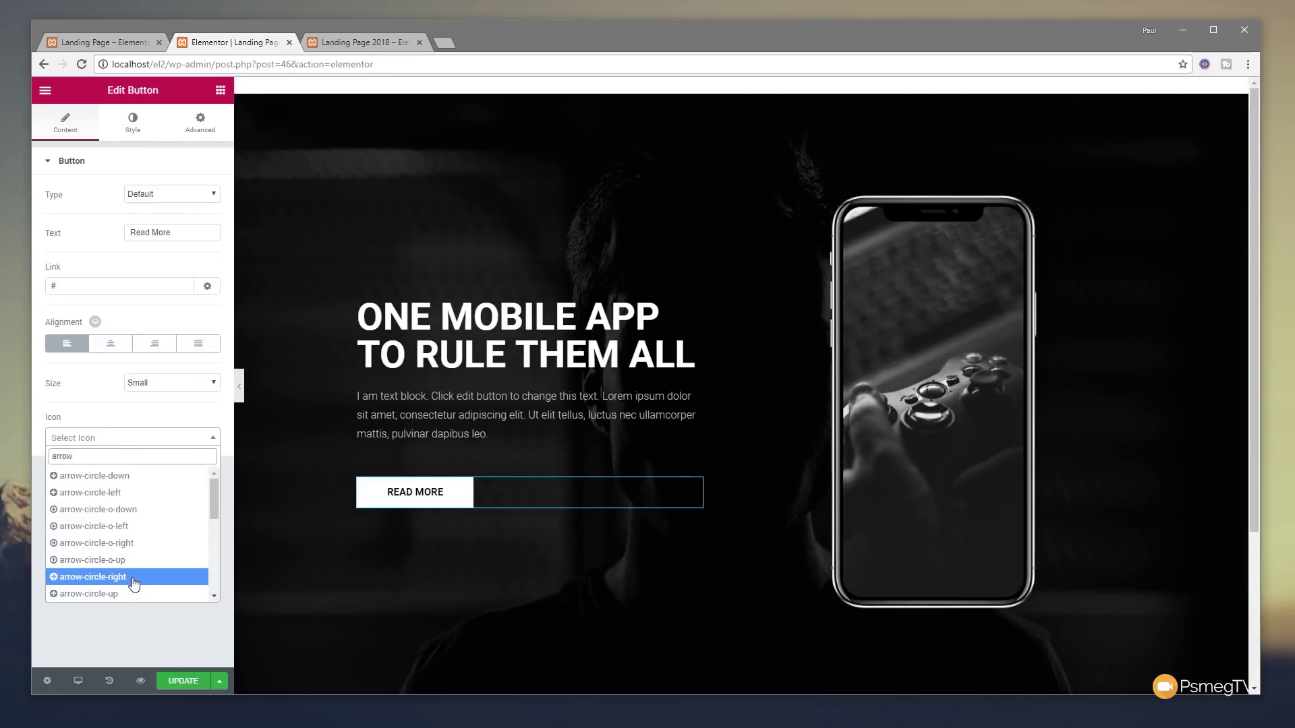
pyautogui.click(132, 577)
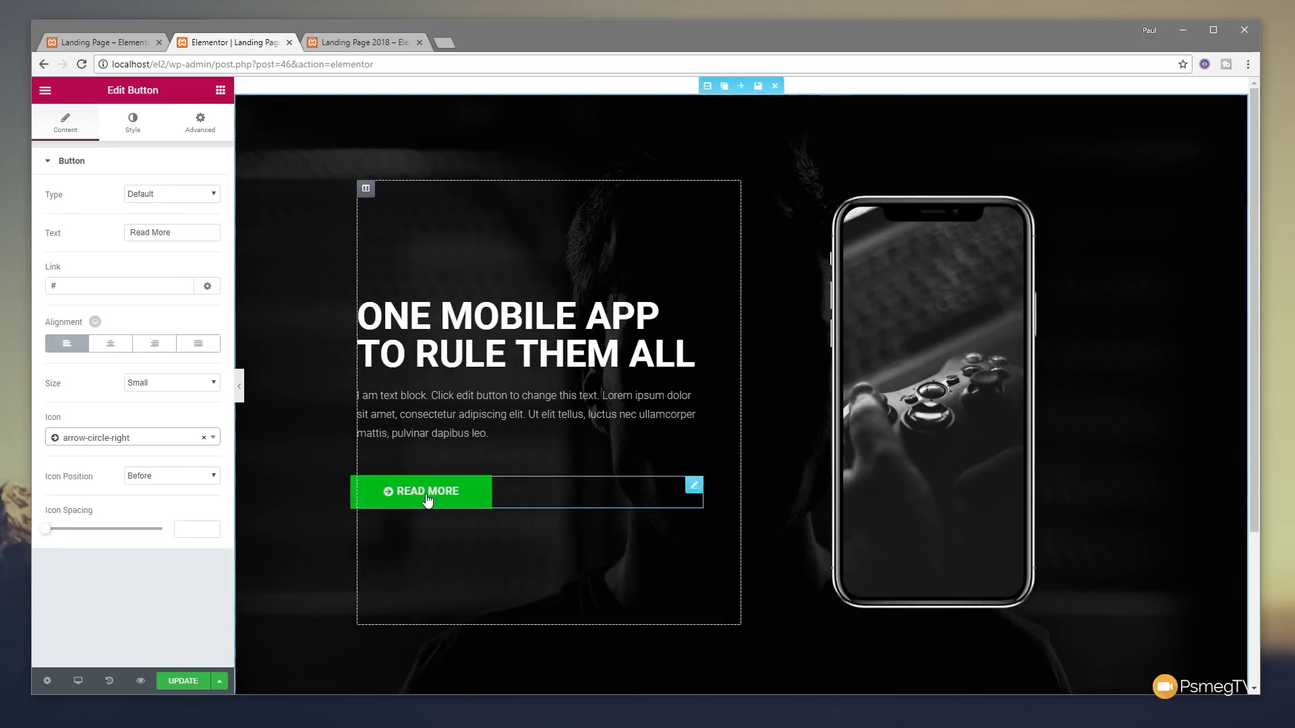
pyautogui.click(166, 475)
pyautogui.click(154, 500)
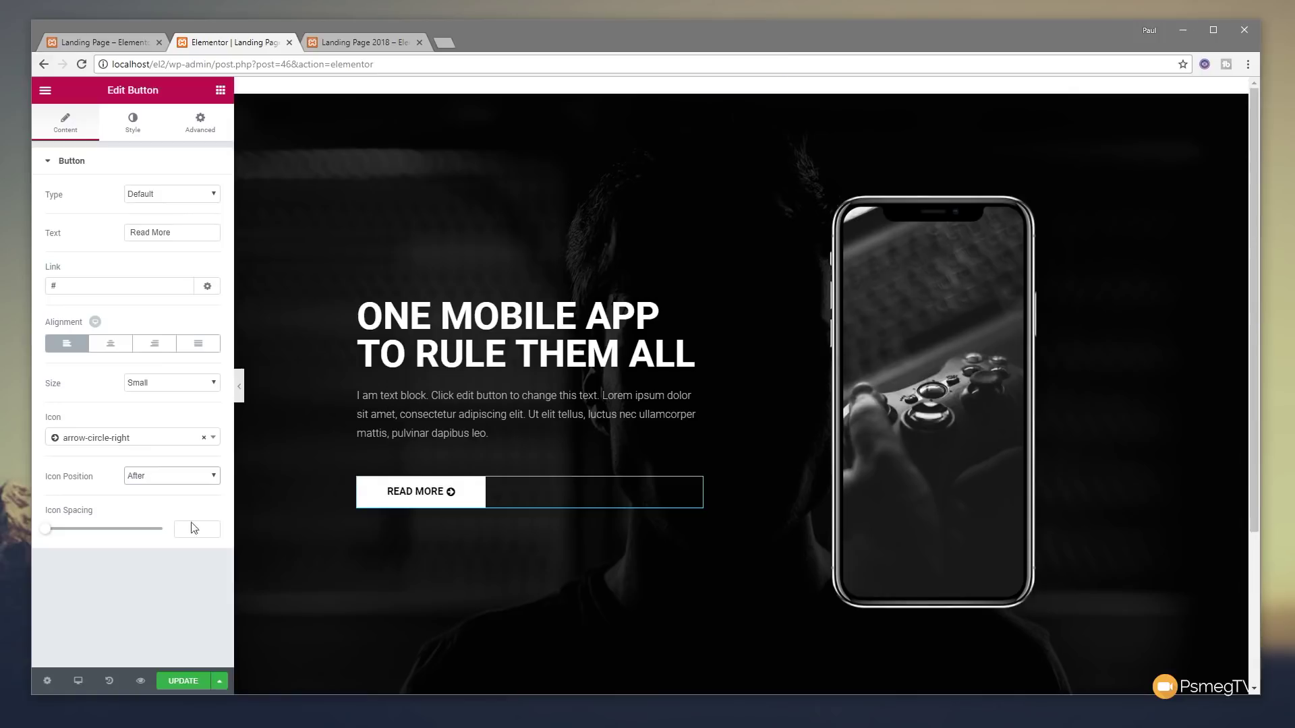
# - Change the hero button's text to "Download App" and its size to Medium
pyautogui.moveTo(172, 226); pyautogui.dragTo(98, 239)
pyautogui.write('Do')
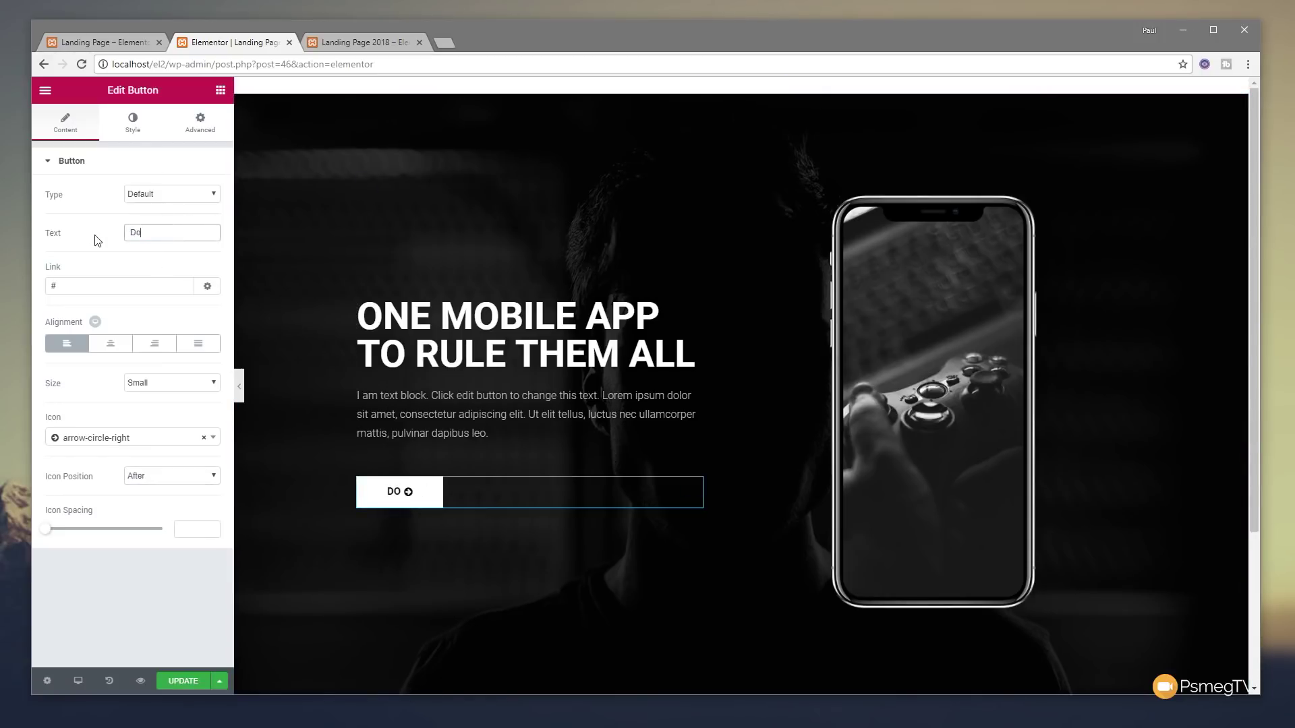
pyautogui.write('wnload App')
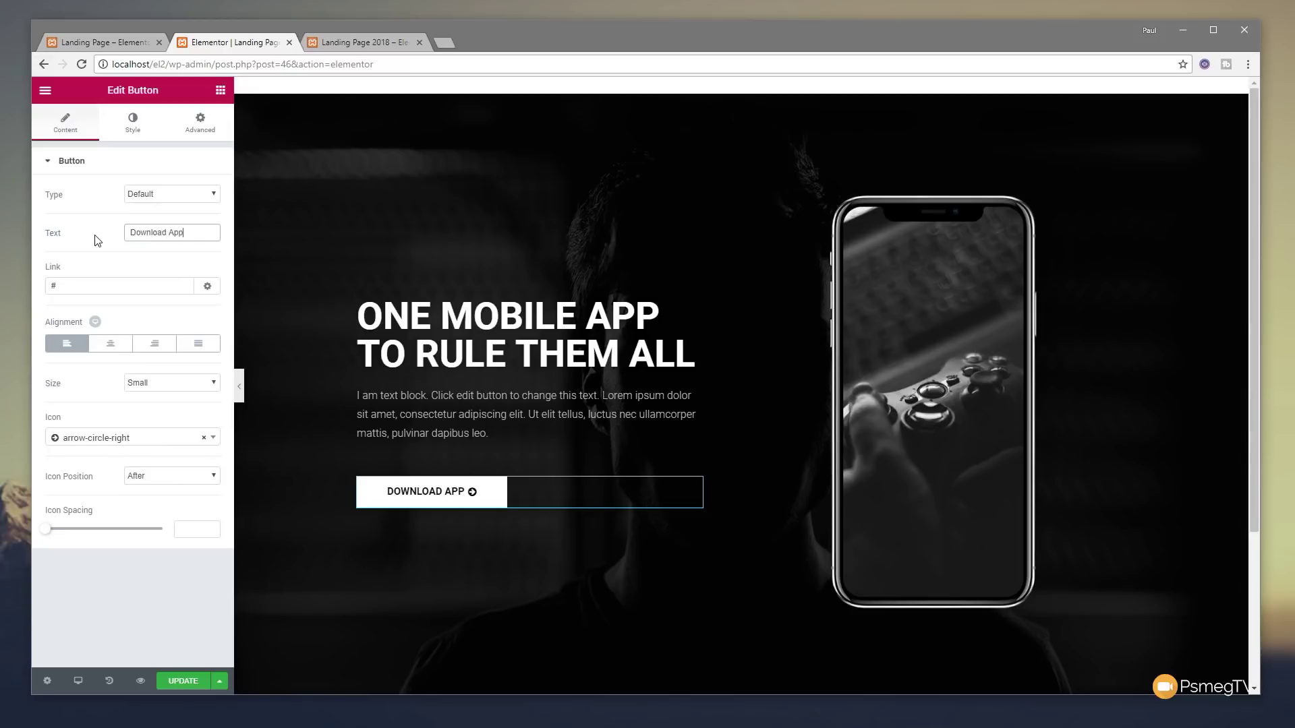
pyautogui.click(172, 383)
pyautogui.click(172, 418)
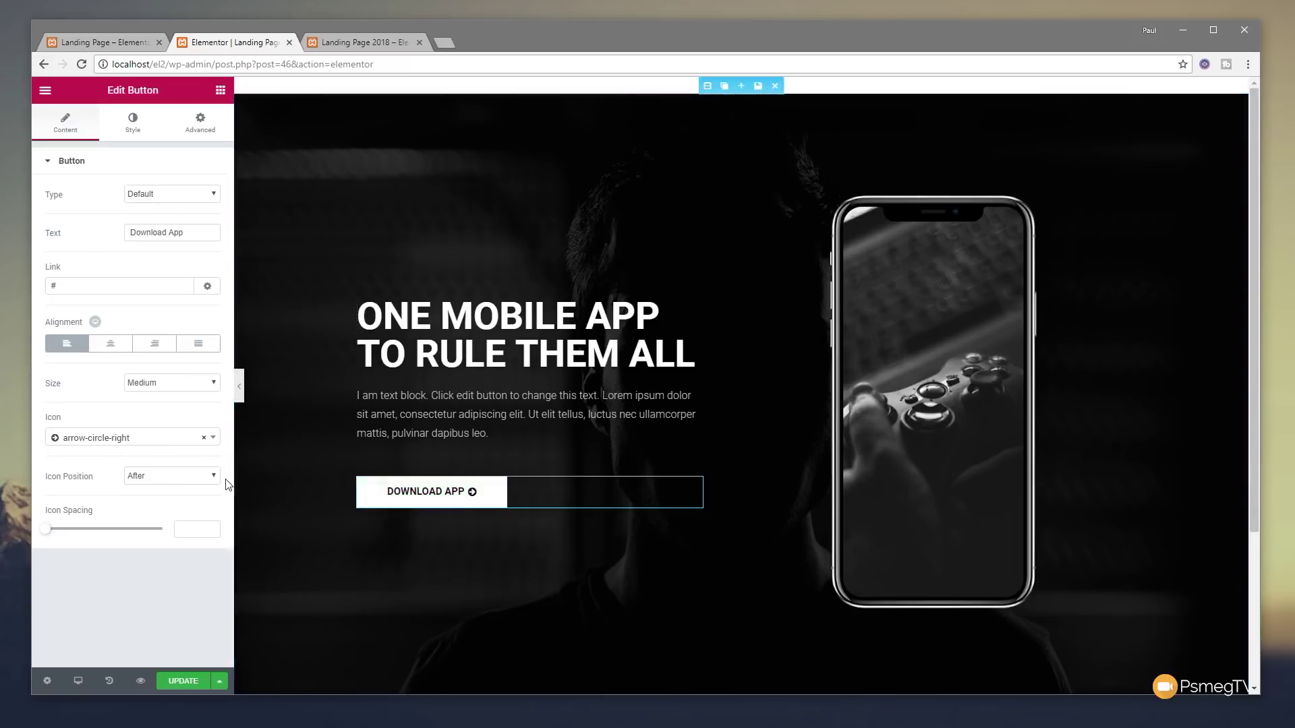
# - Set the Download App button's hover background color to the light blue preset swatch
pyautogui.click(125, 133)
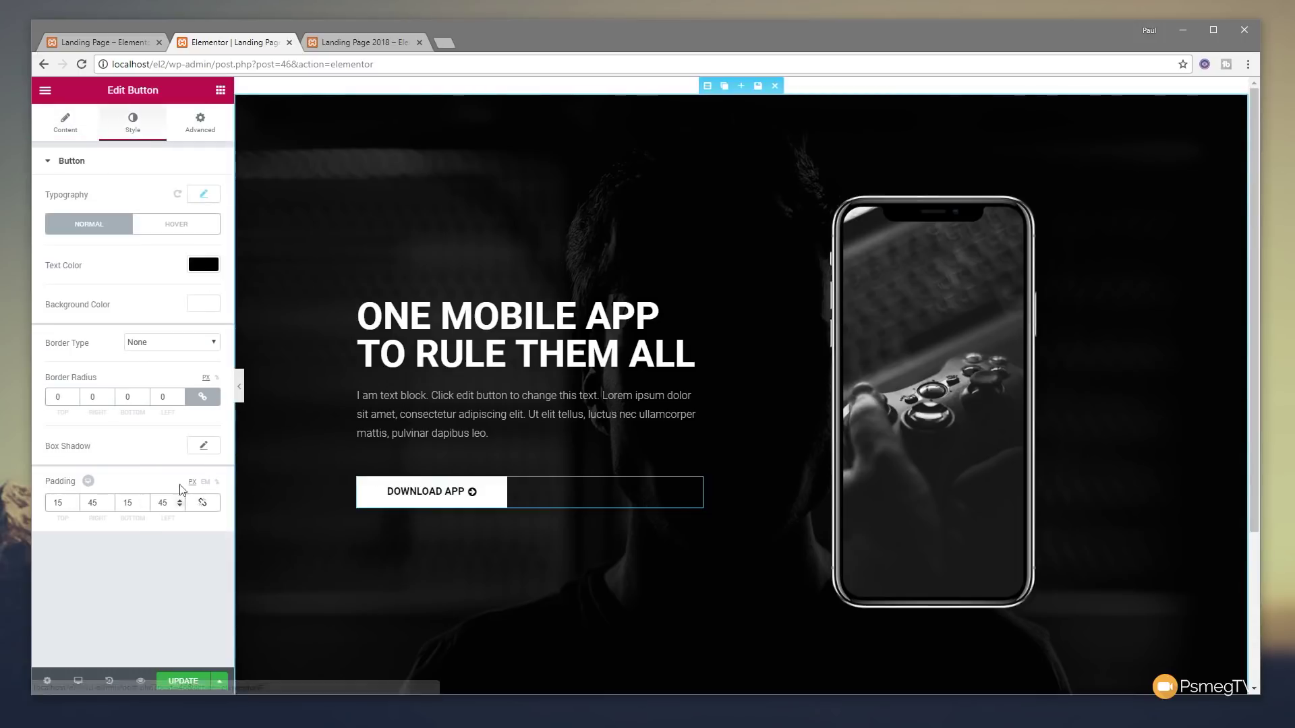
pyautogui.click(177, 230)
pyautogui.click(203, 307)
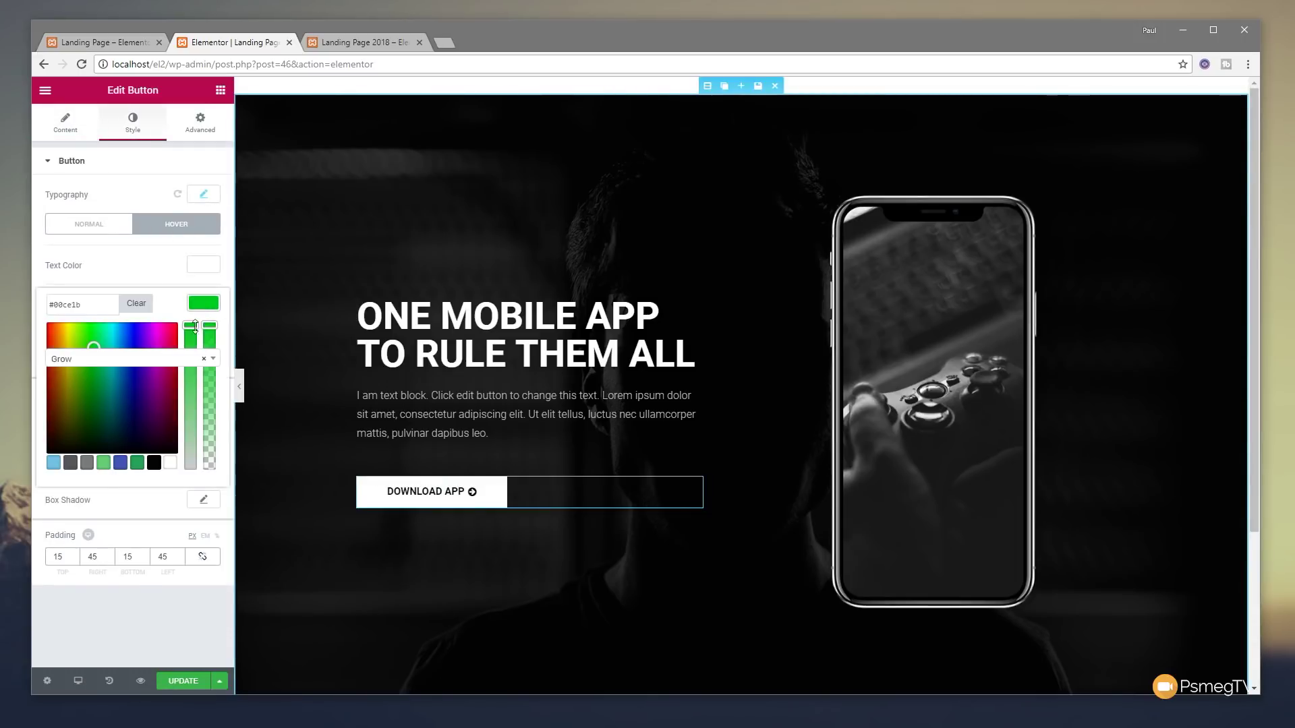
pyautogui.click(53, 462)
pyautogui.click(111, 624)
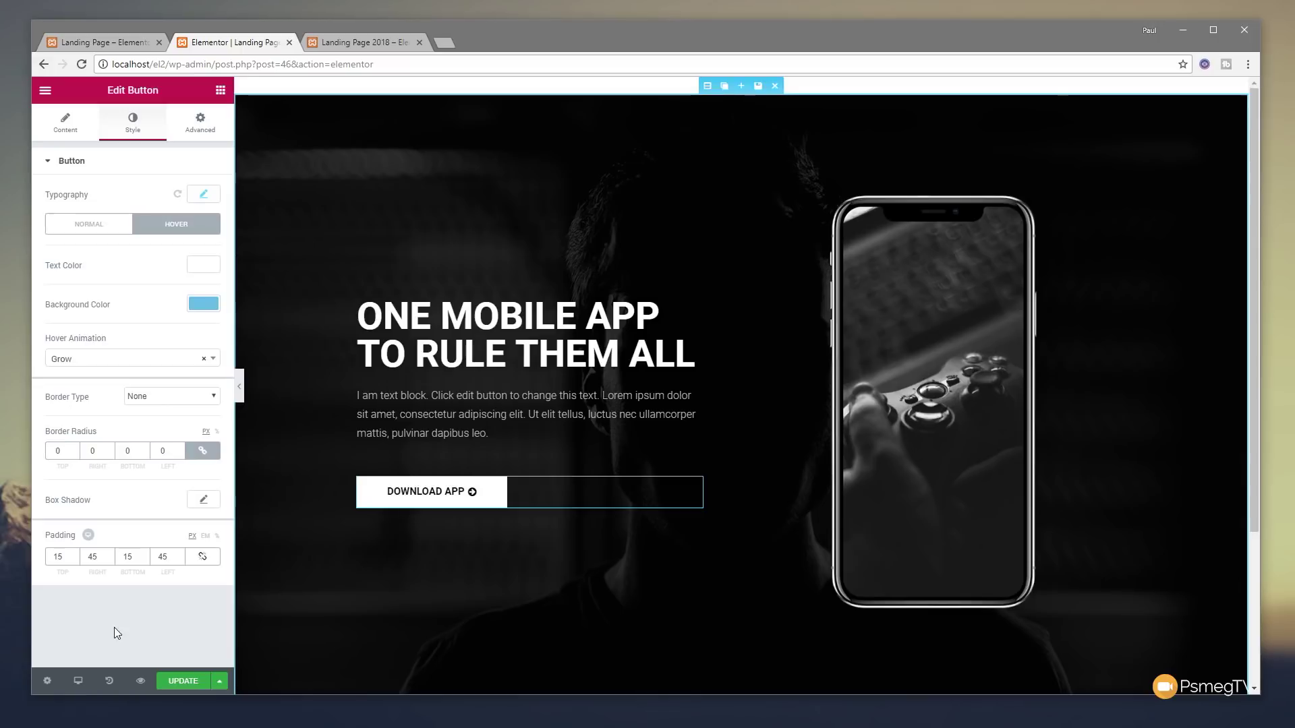
# - Set the Download App button's hover animation to Shrink and update the page
pyautogui.click(139, 359)
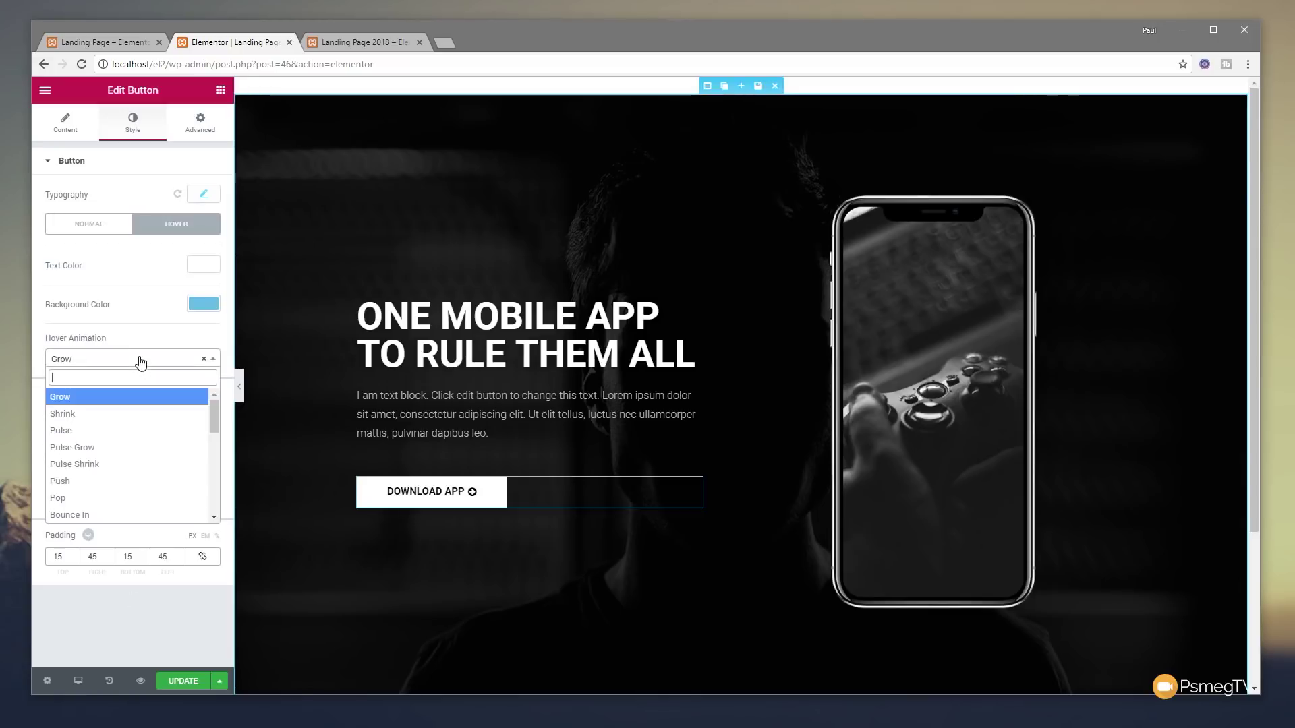
pyautogui.click(99, 416)
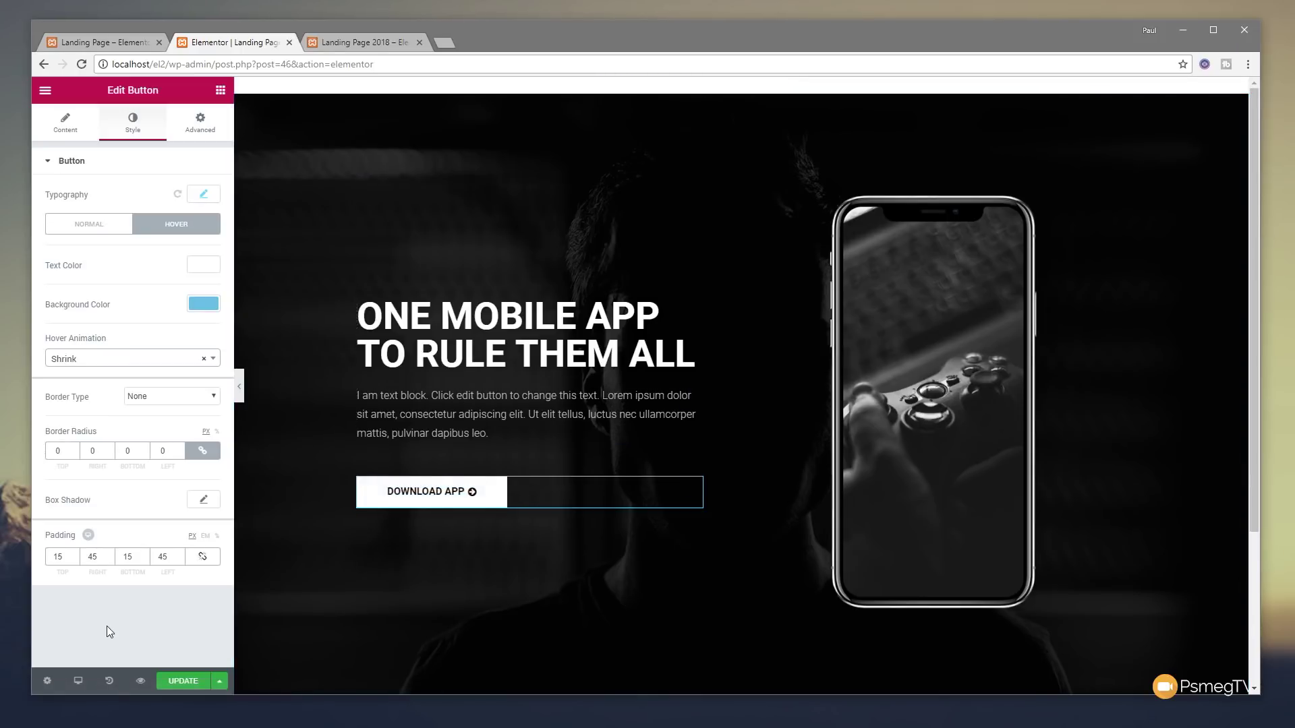
pyautogui.click(182, 681)
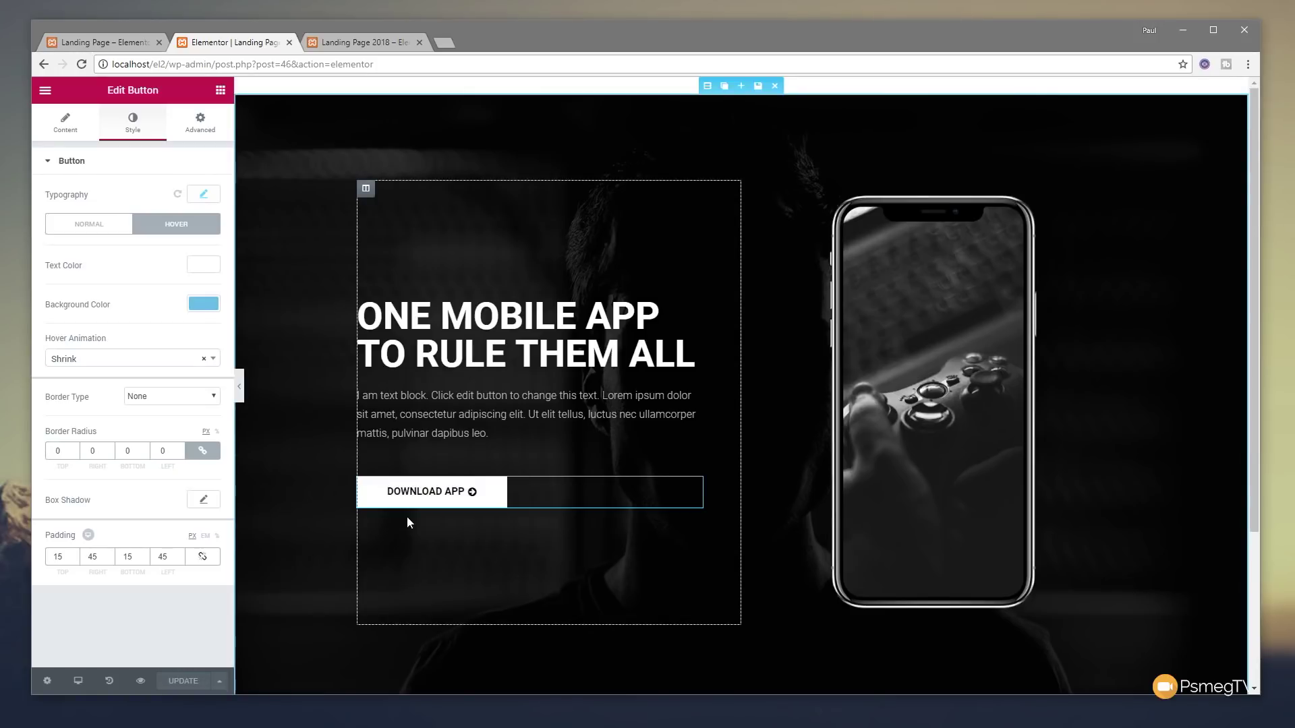
# - Insert the white "Company is a collective of passionates striving to build delightful products." block from the template library below the hero section
pyautogui.scroll(-3, 598, 509)
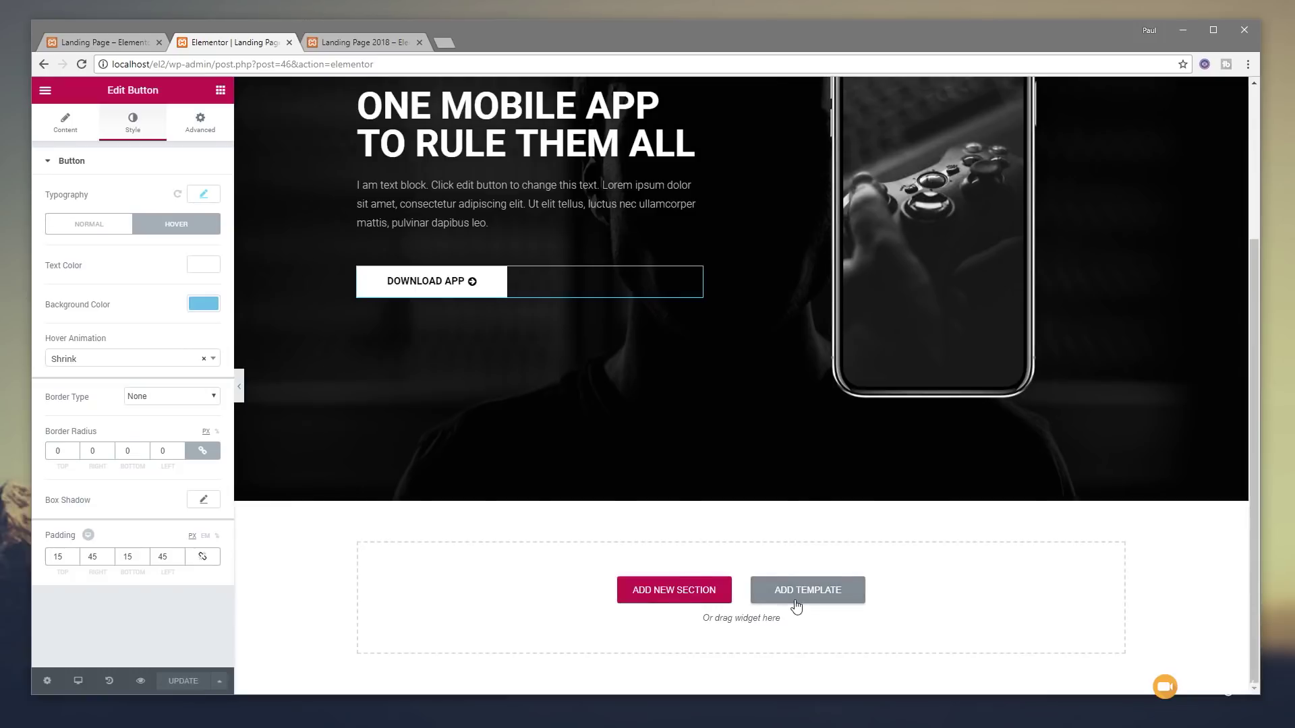
pyautogui.click(799, 596)
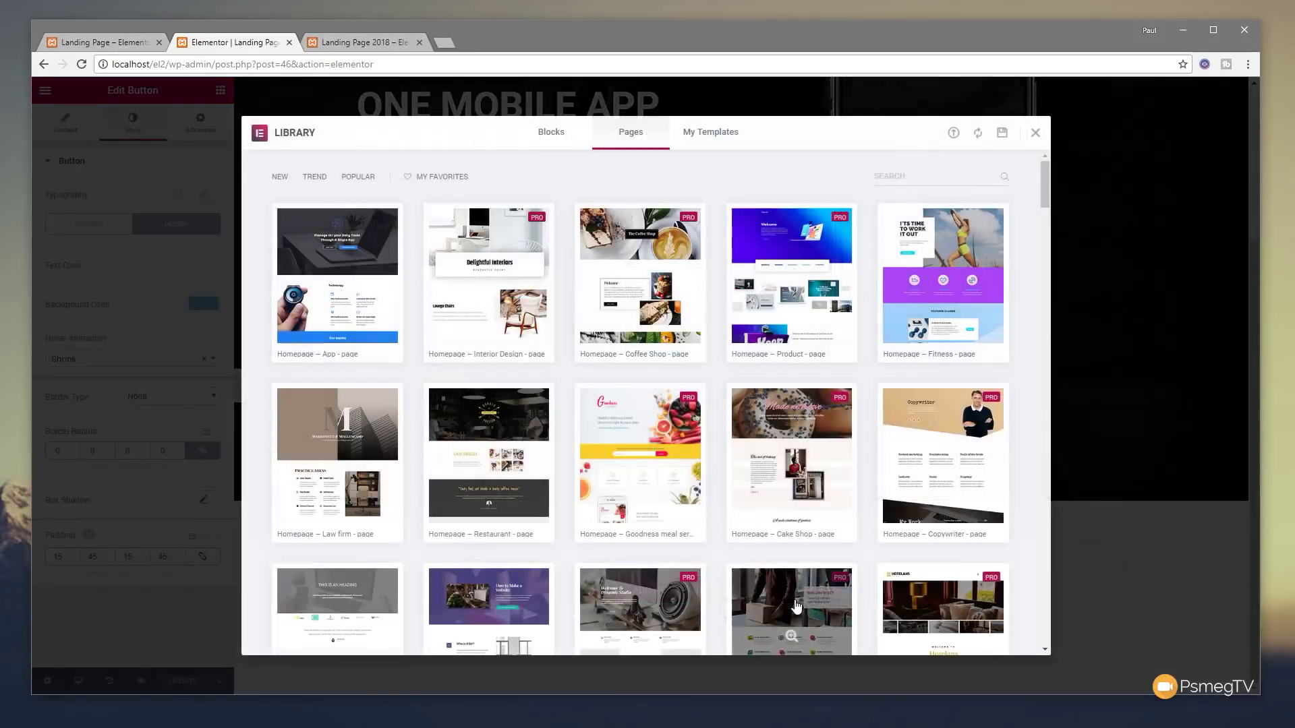
pyautogui.click(549, 138)
pyautogui.moveTo(418, 276)
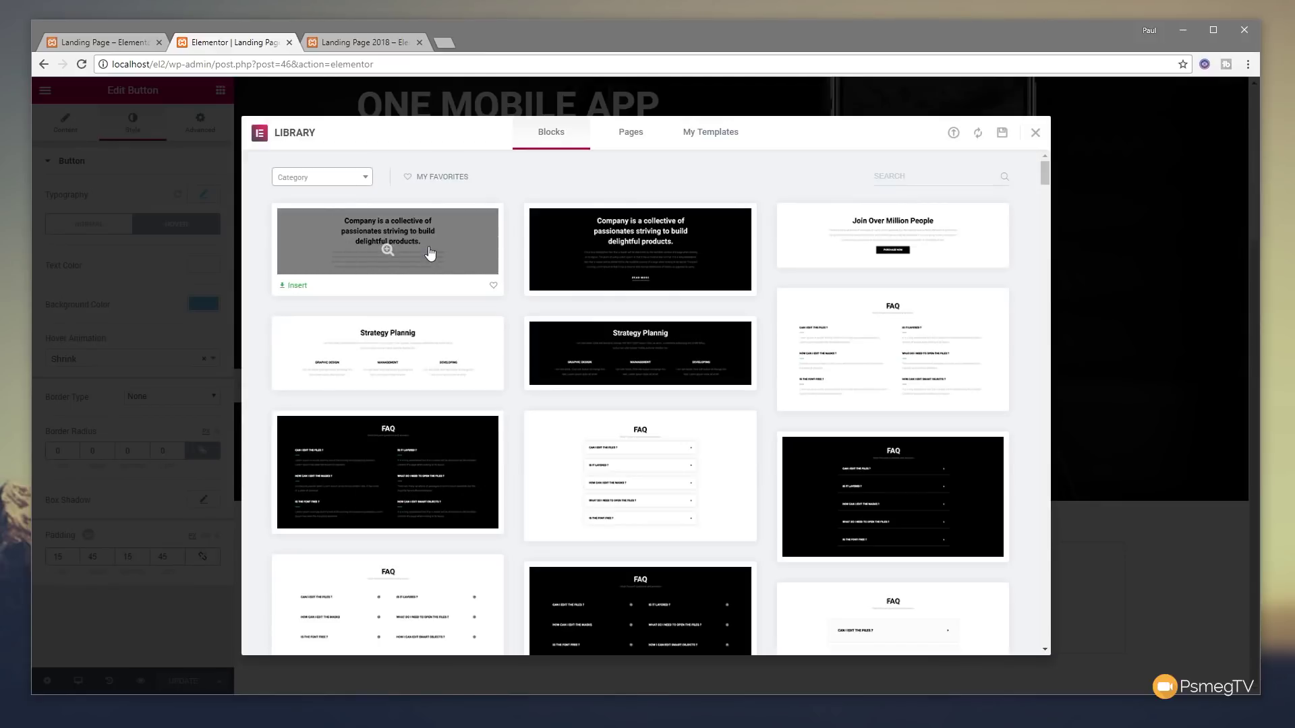
pyautogui.click(297, 286)
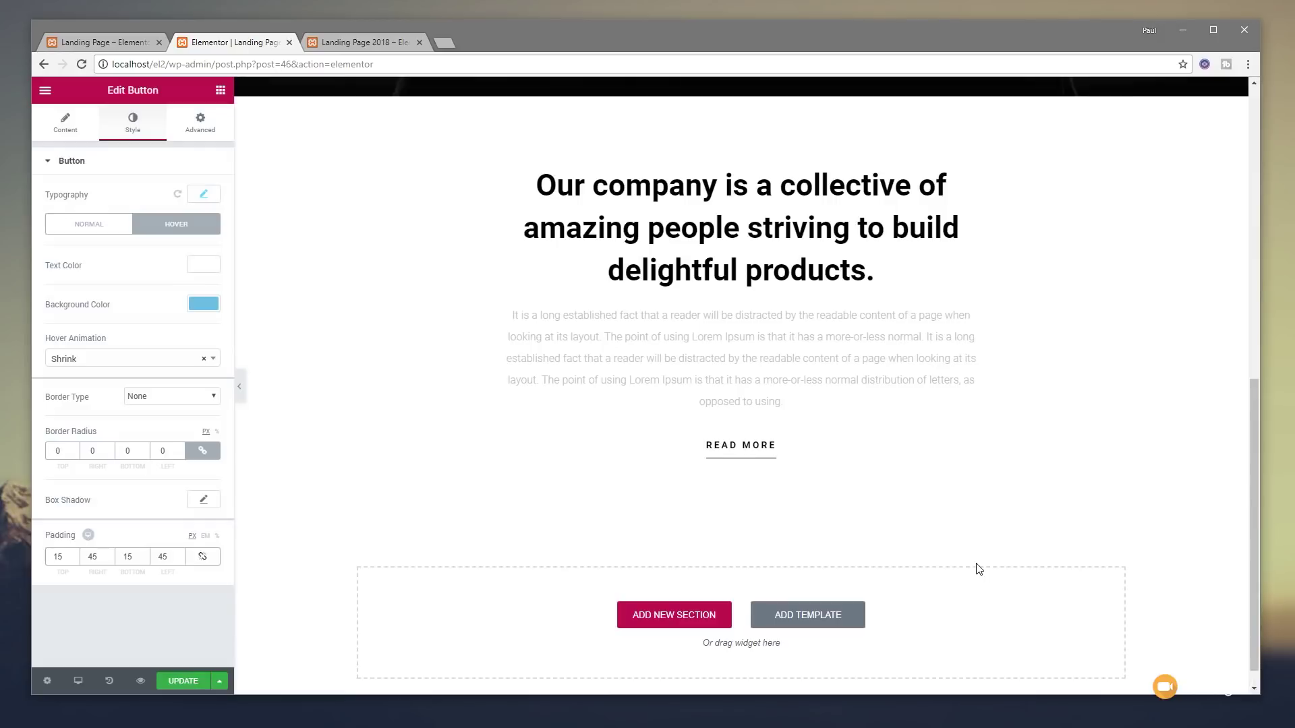
# - Insert the black phone block with Design, Marketing, Dev System and Support from the library's Features category below the company text section
pyautogui.click(808, 622)
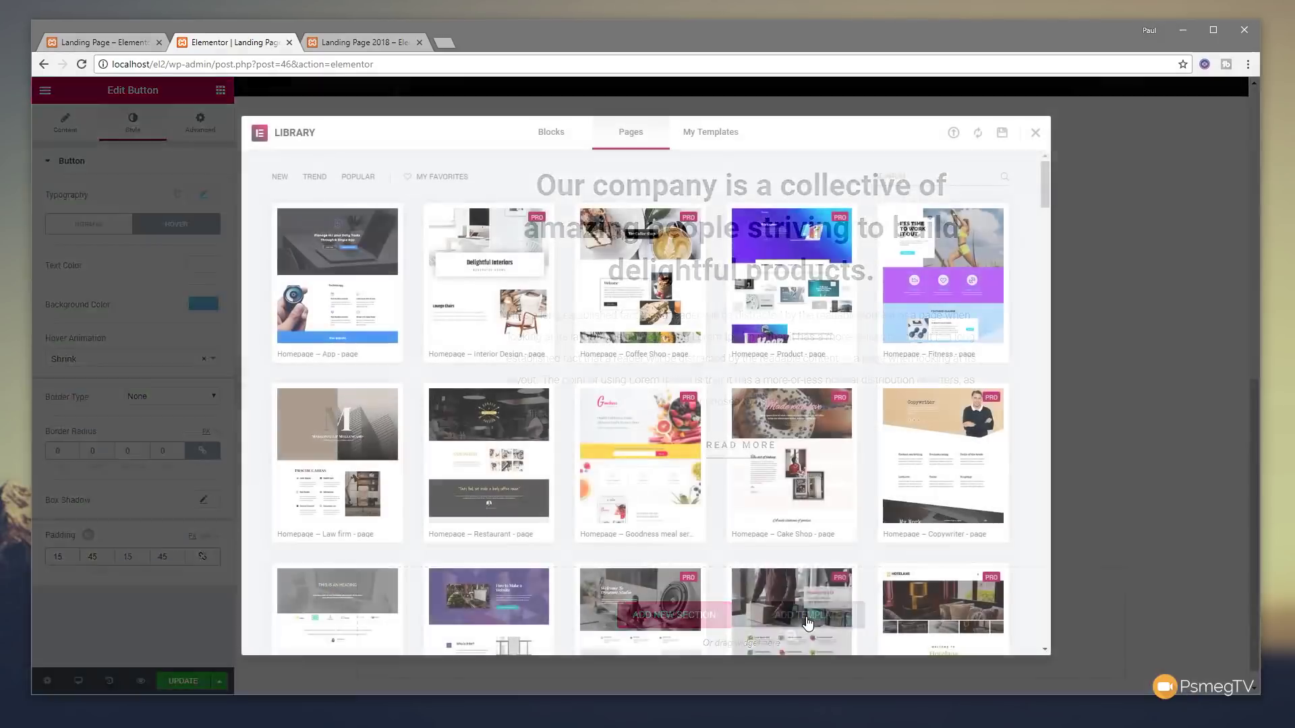
pyautogui.click(541, 135)
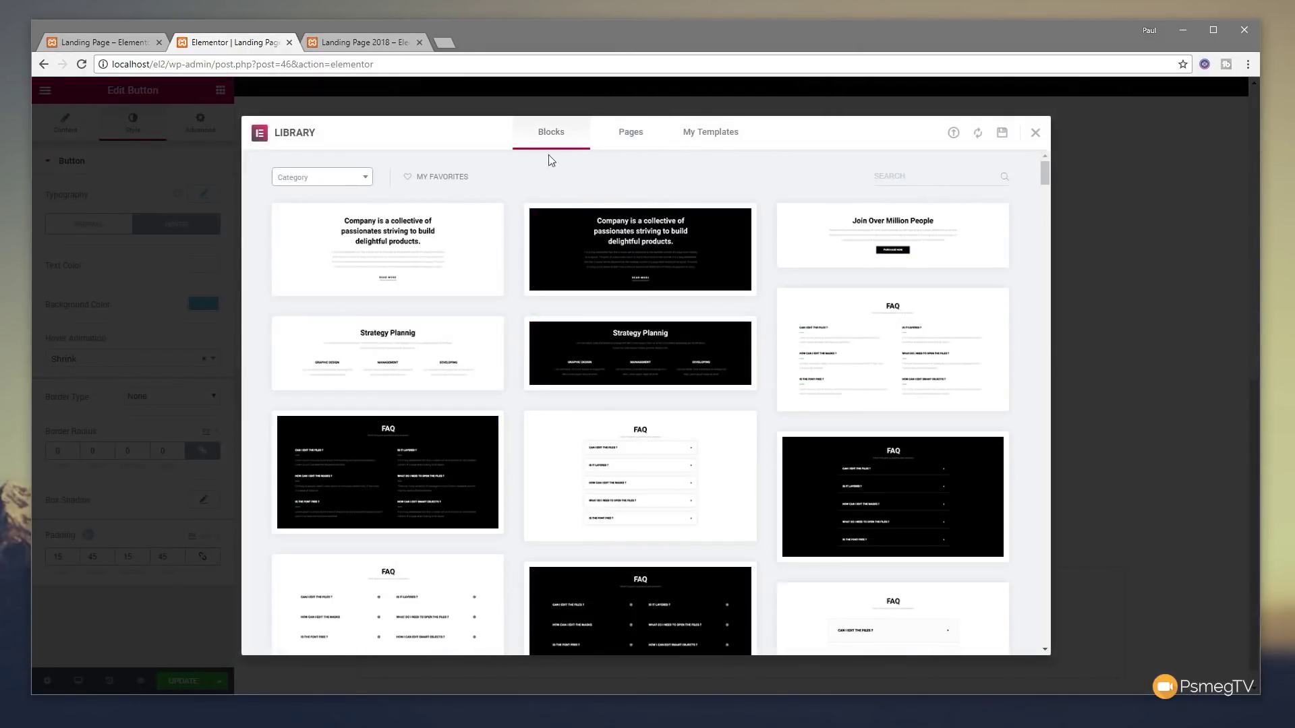
pyautogui.scroll(-4, 577, 378)
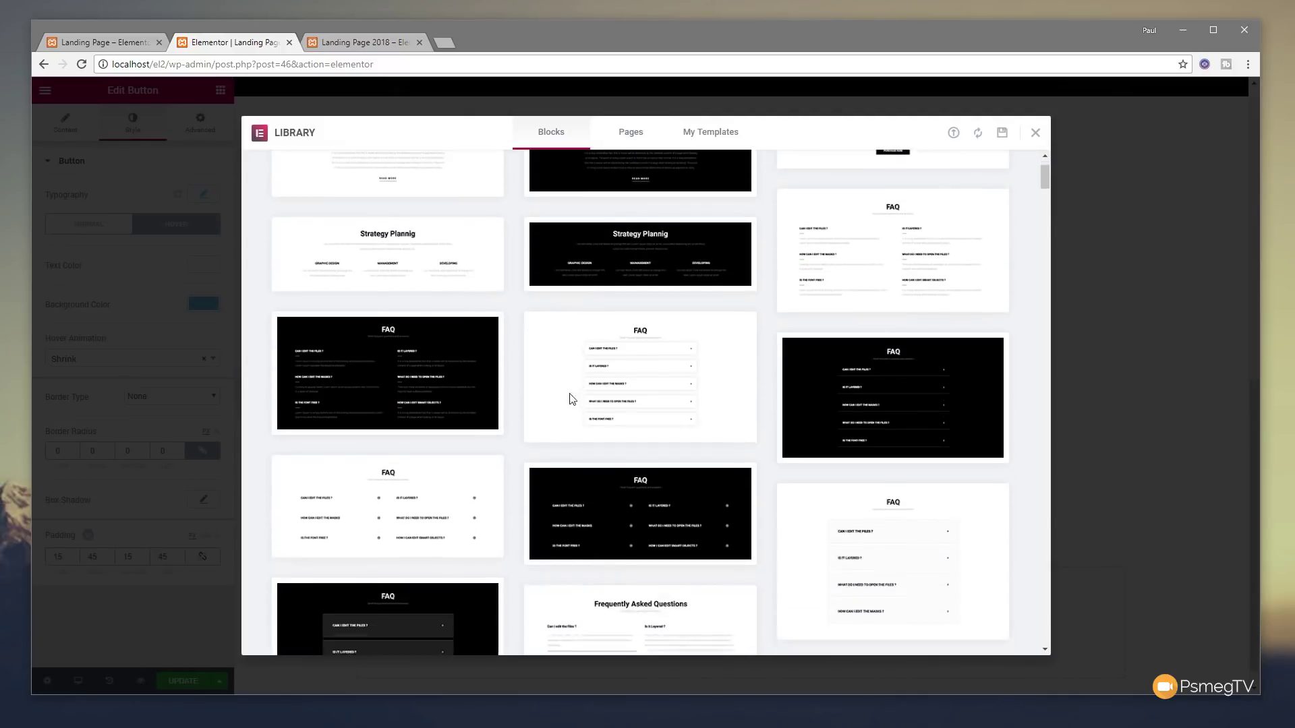
pyautogui.scroll(4, 378, 229)
pyautogui.click(365, 179)
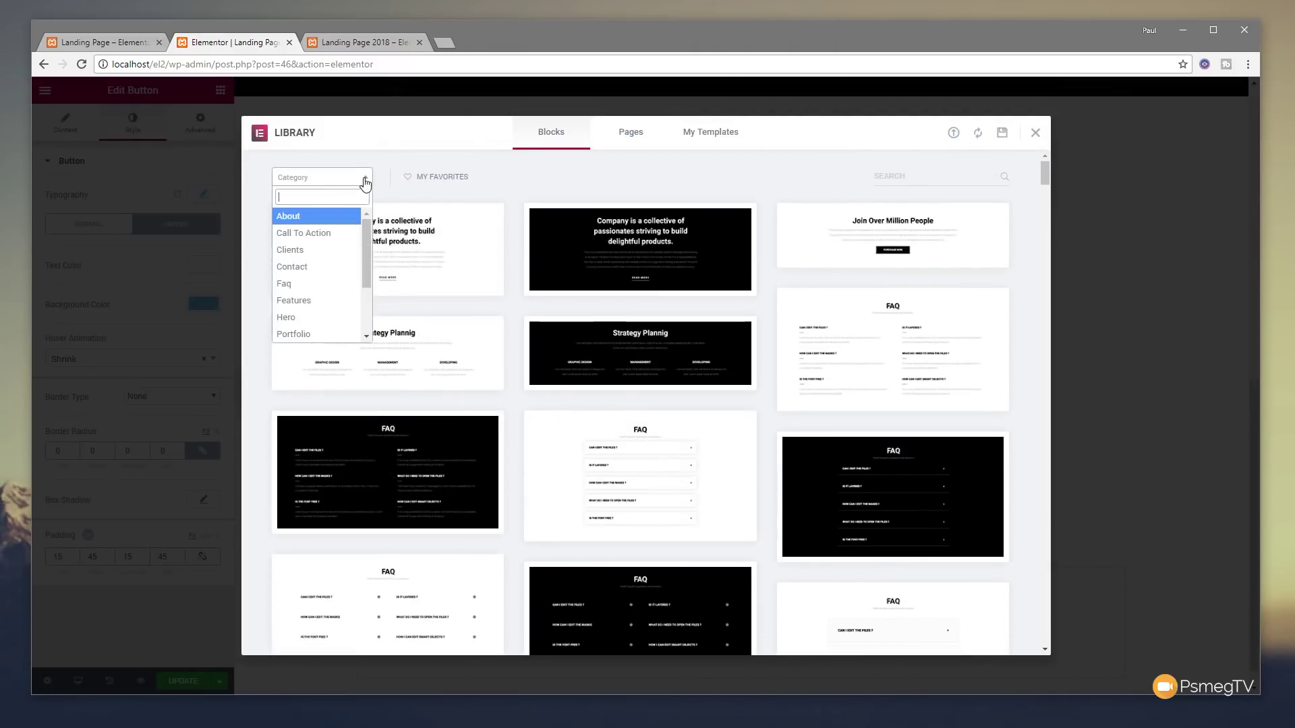
pyautogui.click(303, 301)
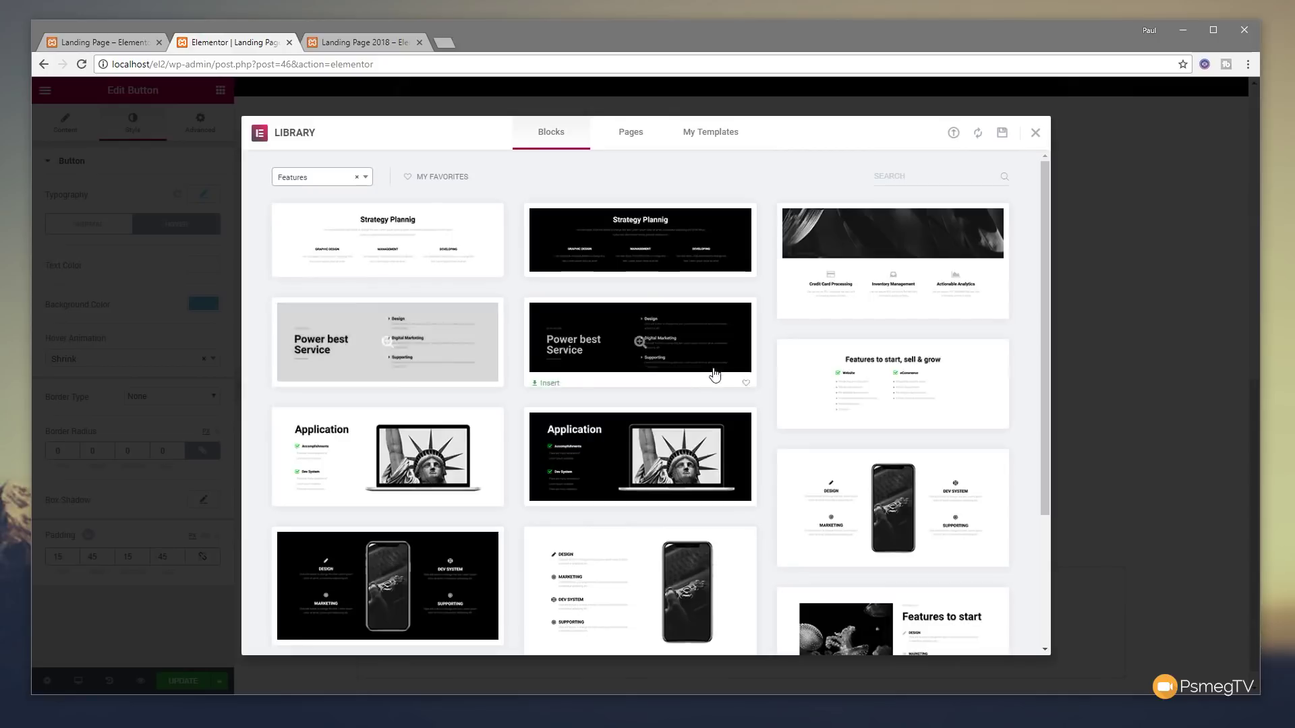
pyautogui.scroll(-1, 870, 435)
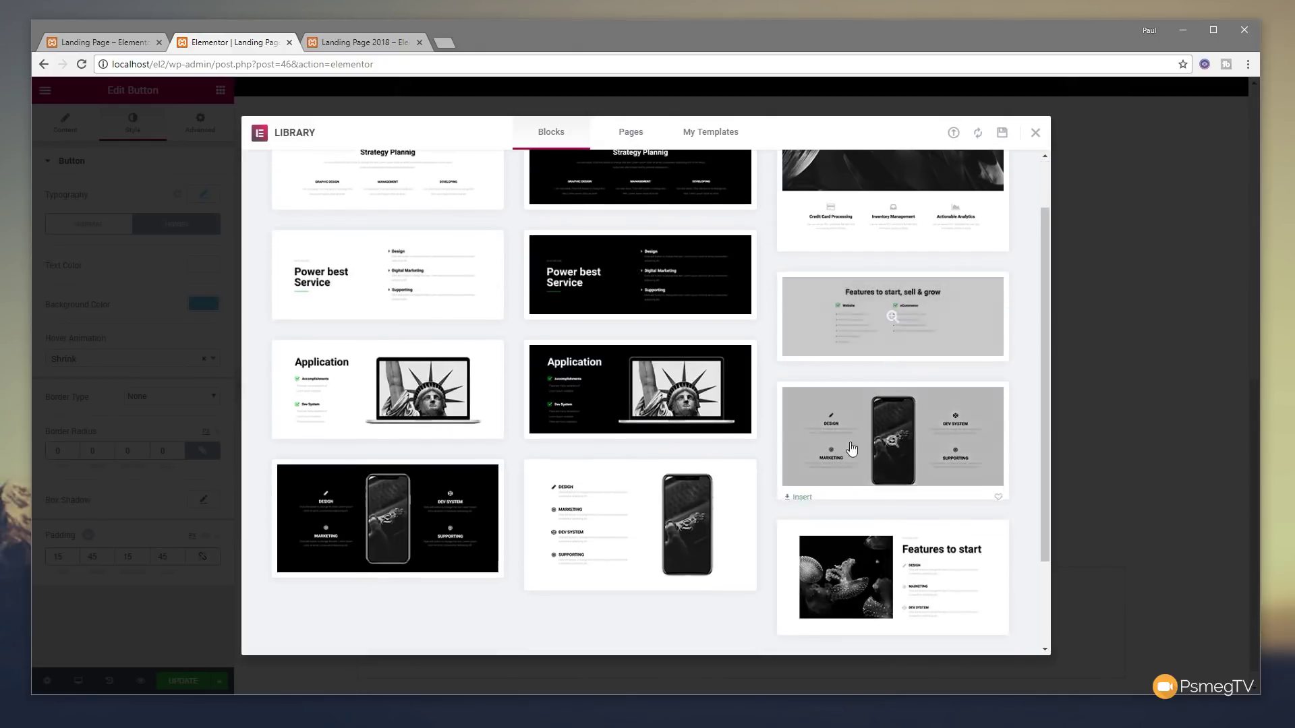
pyautogui.click(393, 507)
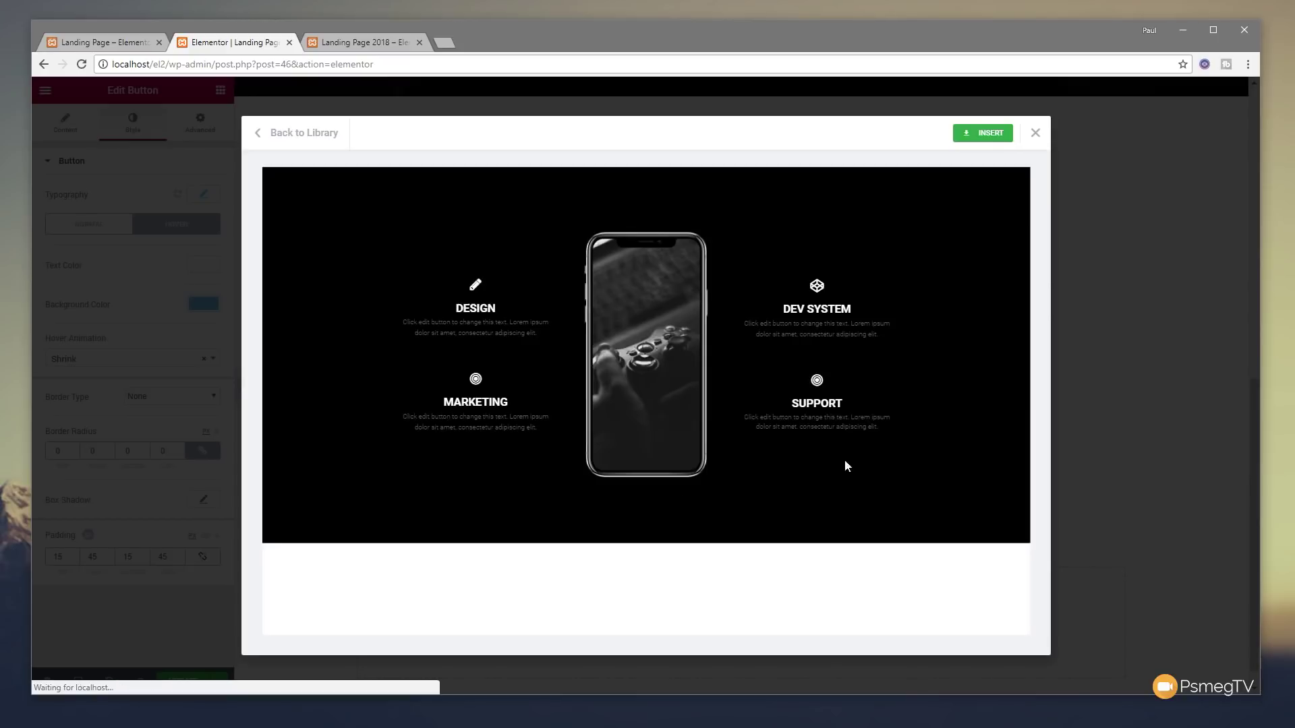
pyautogui.click(983, 133)
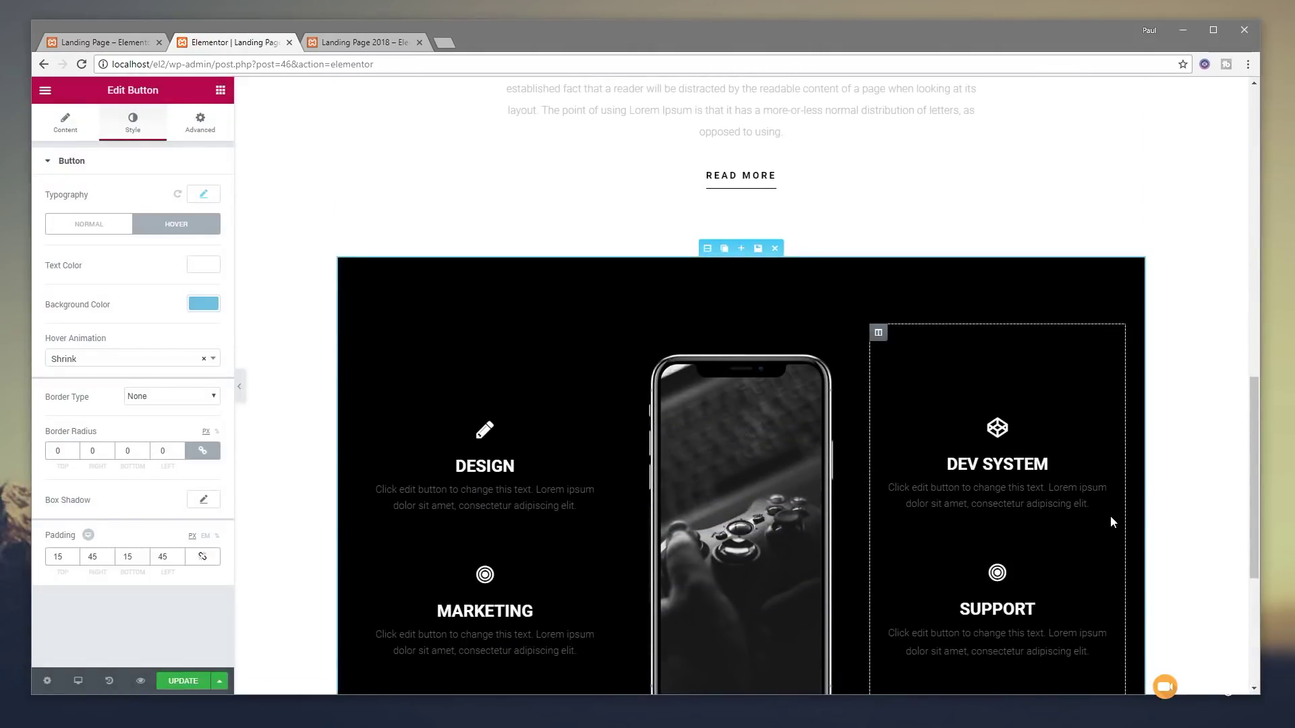
# - Stretch the black phone section to full page width and move its phone column in front of the Design and Marketing column
pyautogui.click(704, 249)
pyautogui.click(211, 192)
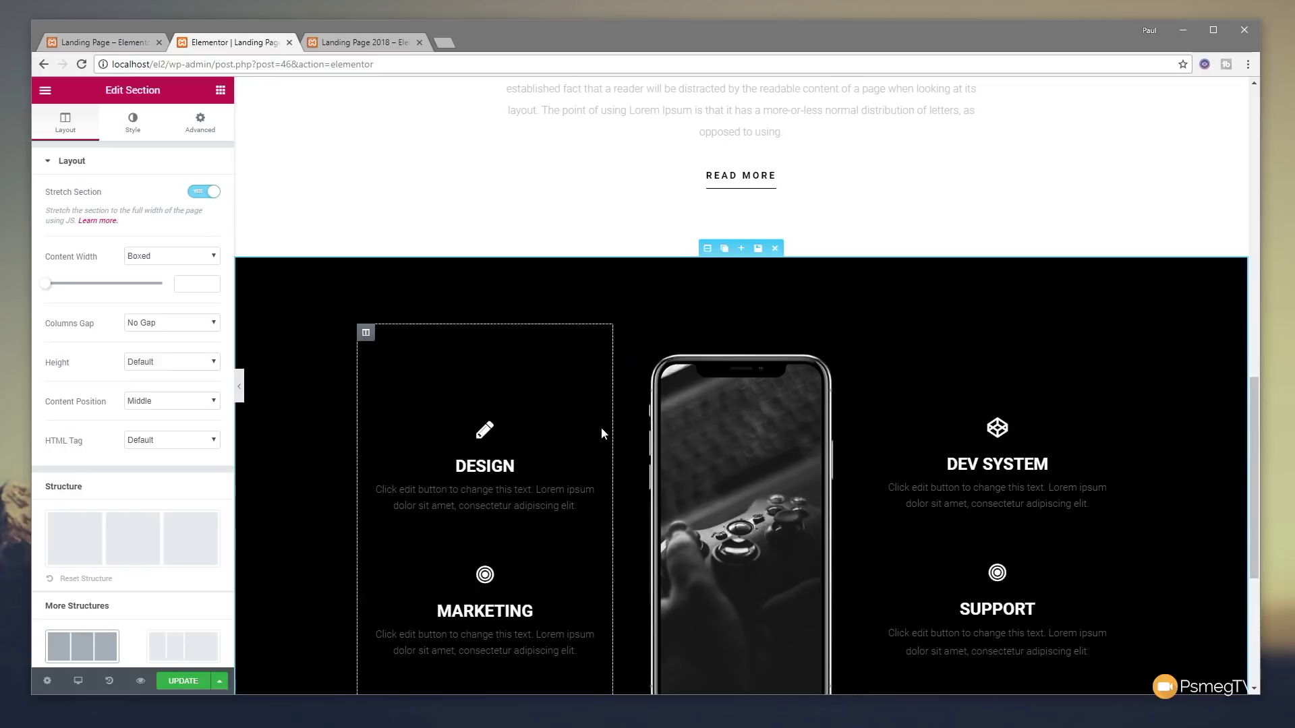
pyautogui.moveTo(622, 332); pyautogui.dragTo(488, 386)
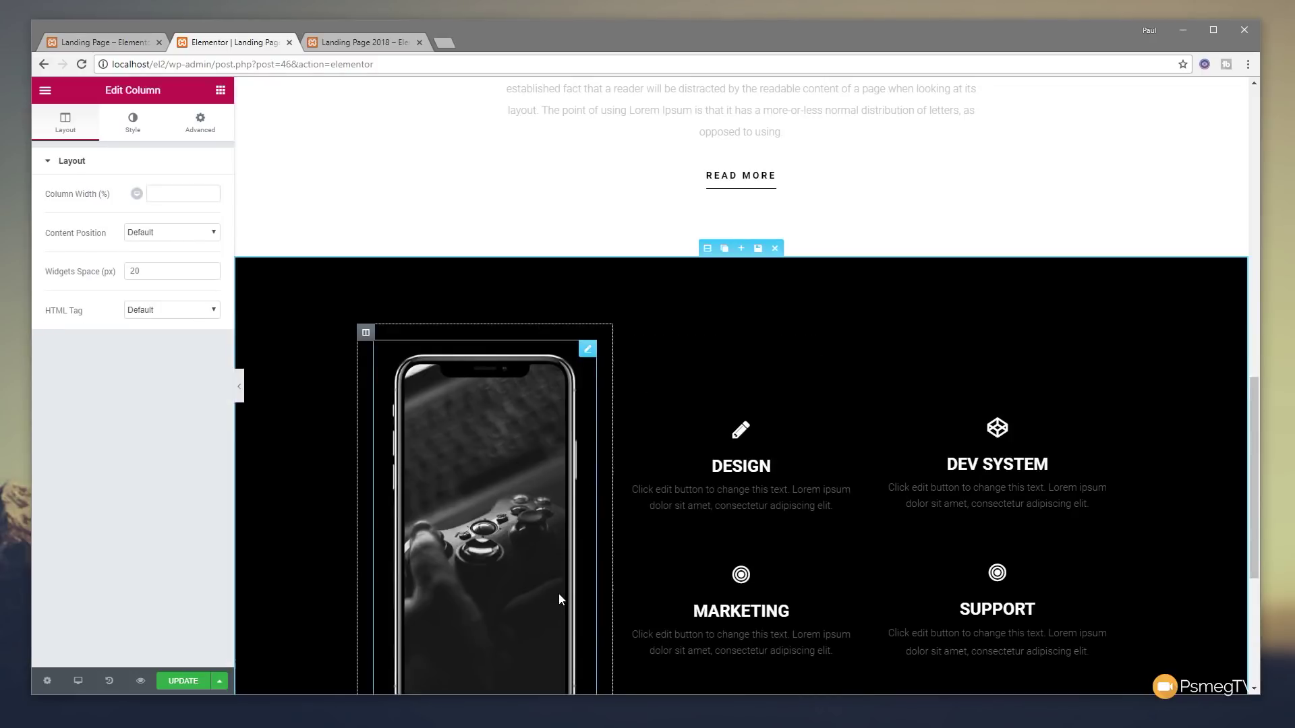
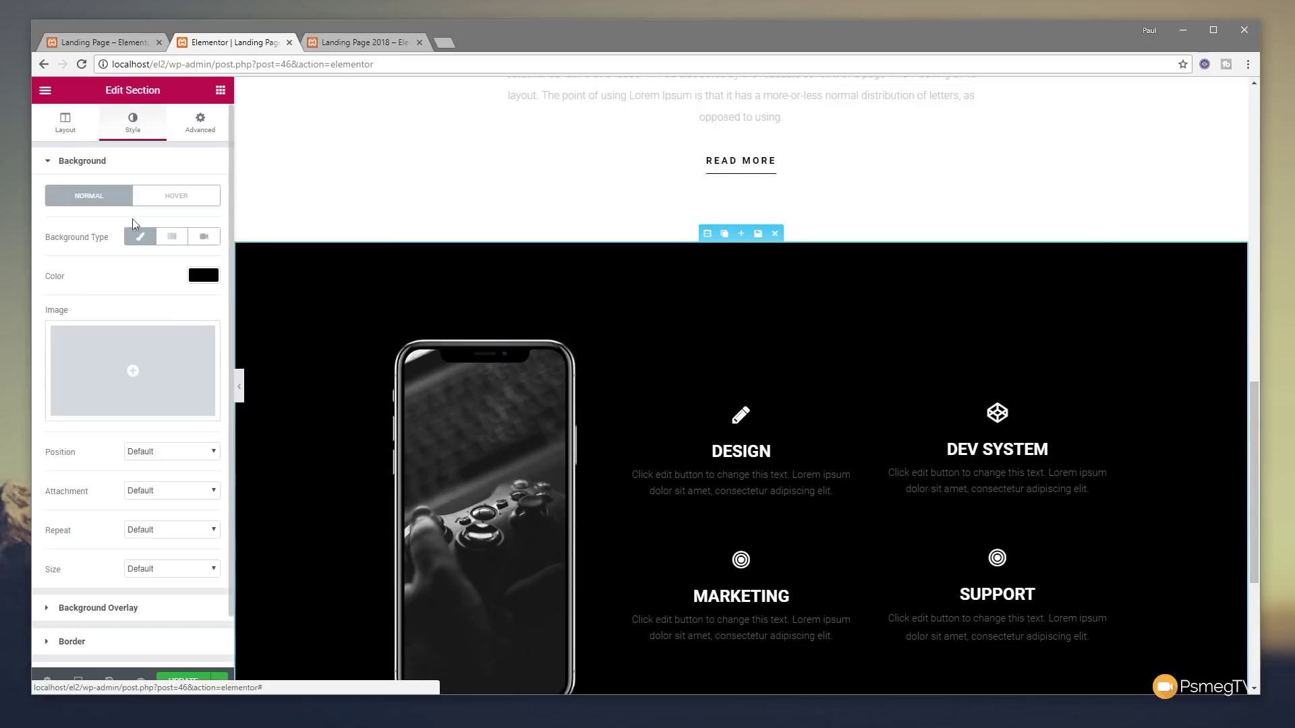
# - Add a Tilt shape divider to the top edge of the black phone section
pyautogui.scroll(-1, 121, 573)
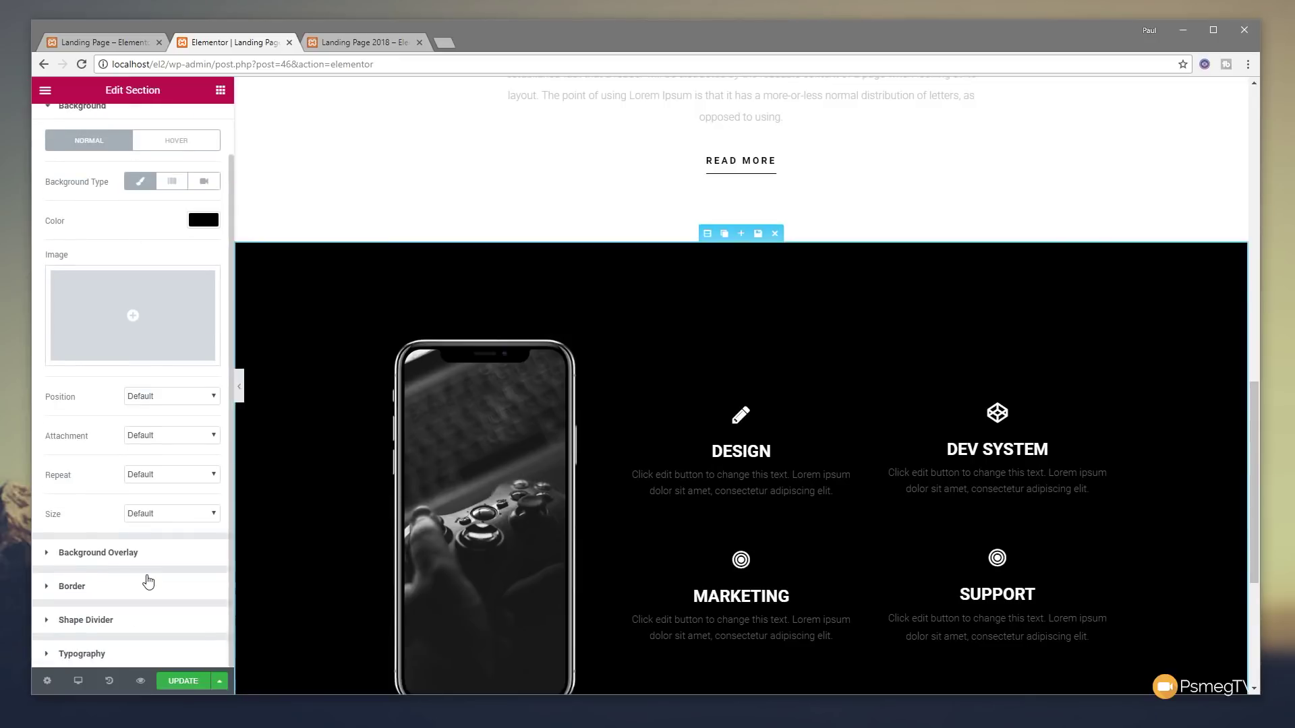
pyautogui.click(101, 620)
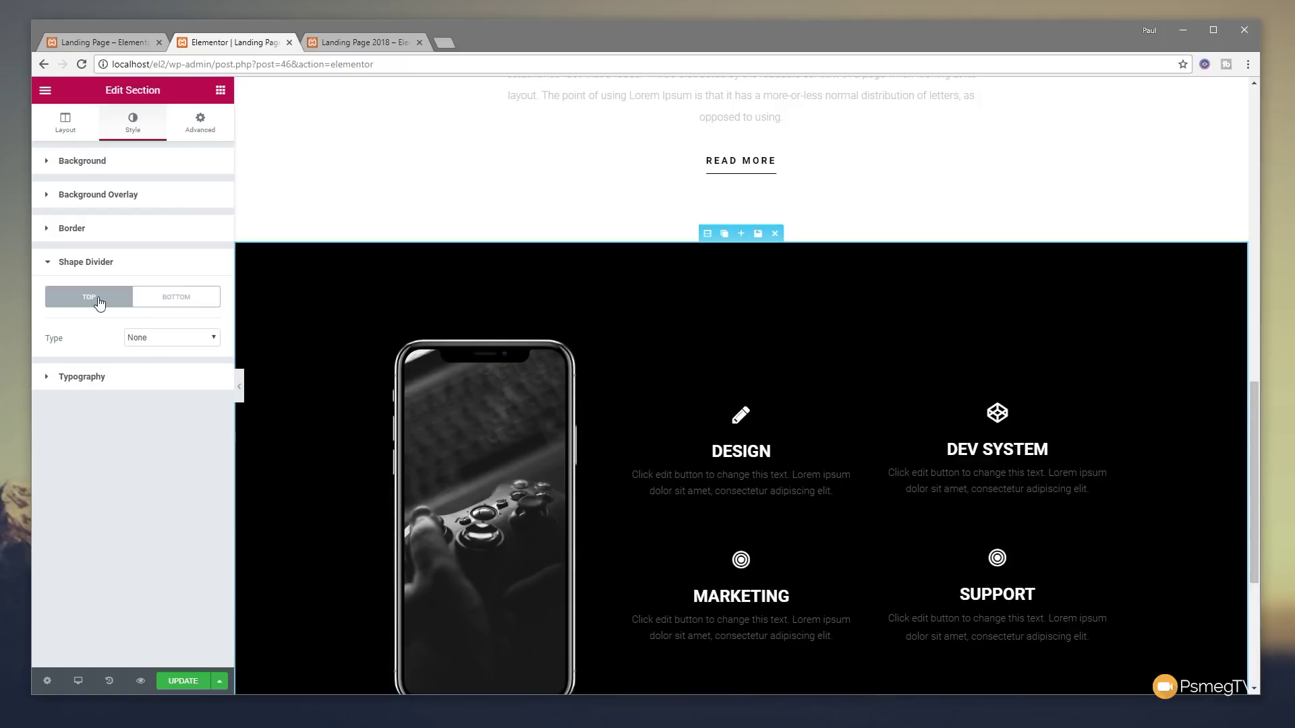
pyautogui.click(167, 339)
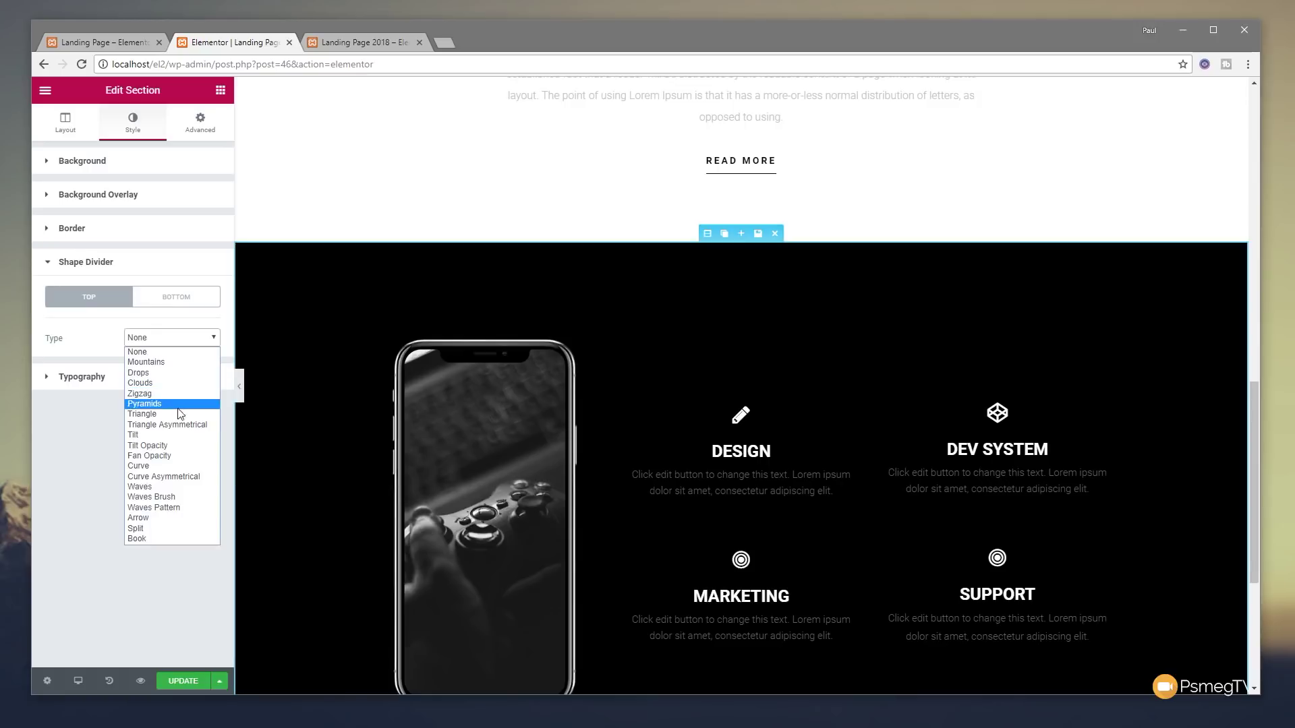
pyautogui.click(174, 436)
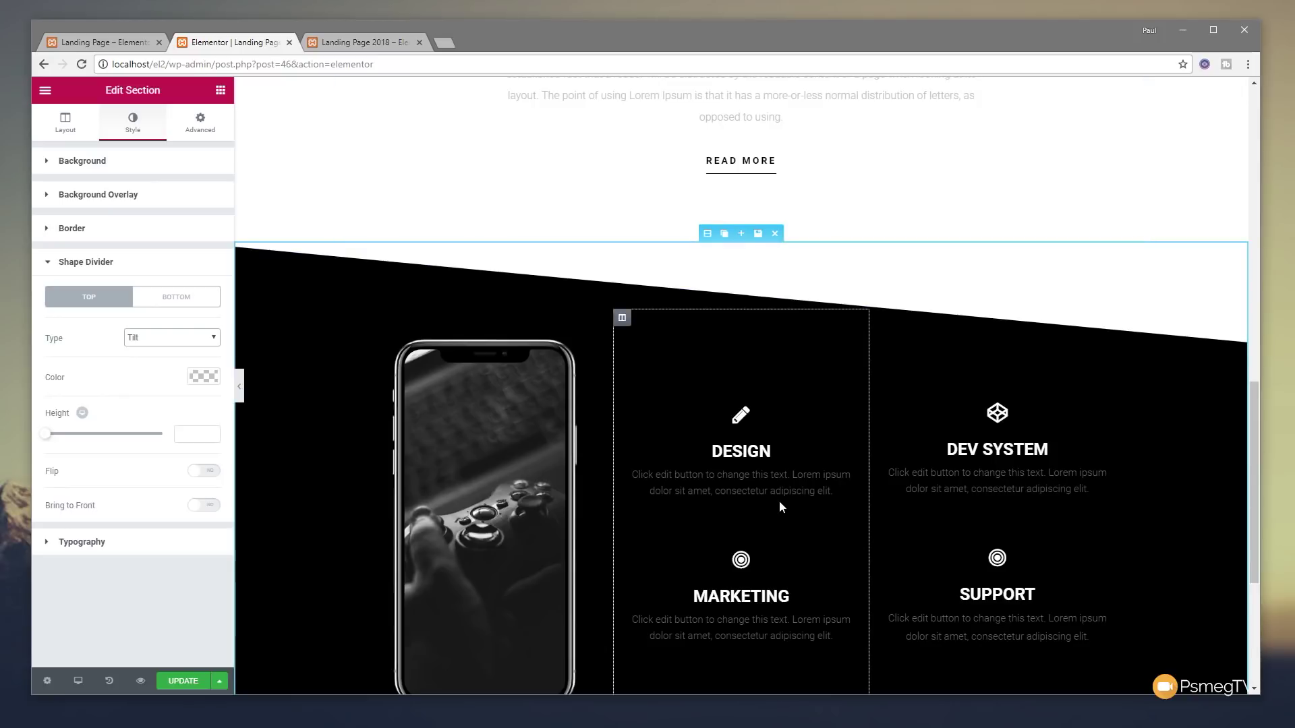
# - Add a Tilt shape divider to the bottom edge of the black phone section
pyautogui.scroll(-1, 779, 500)
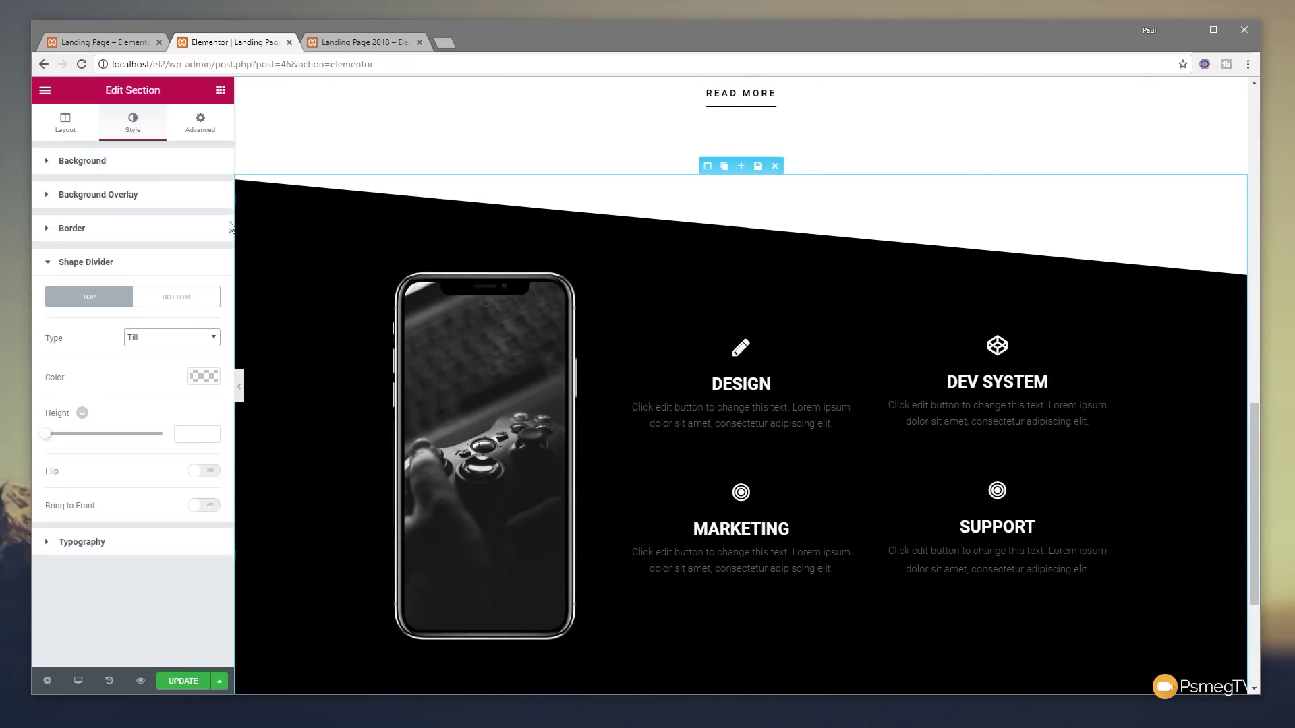
pyautogui.click(164, 300)
pyautogui.click(172, 339)
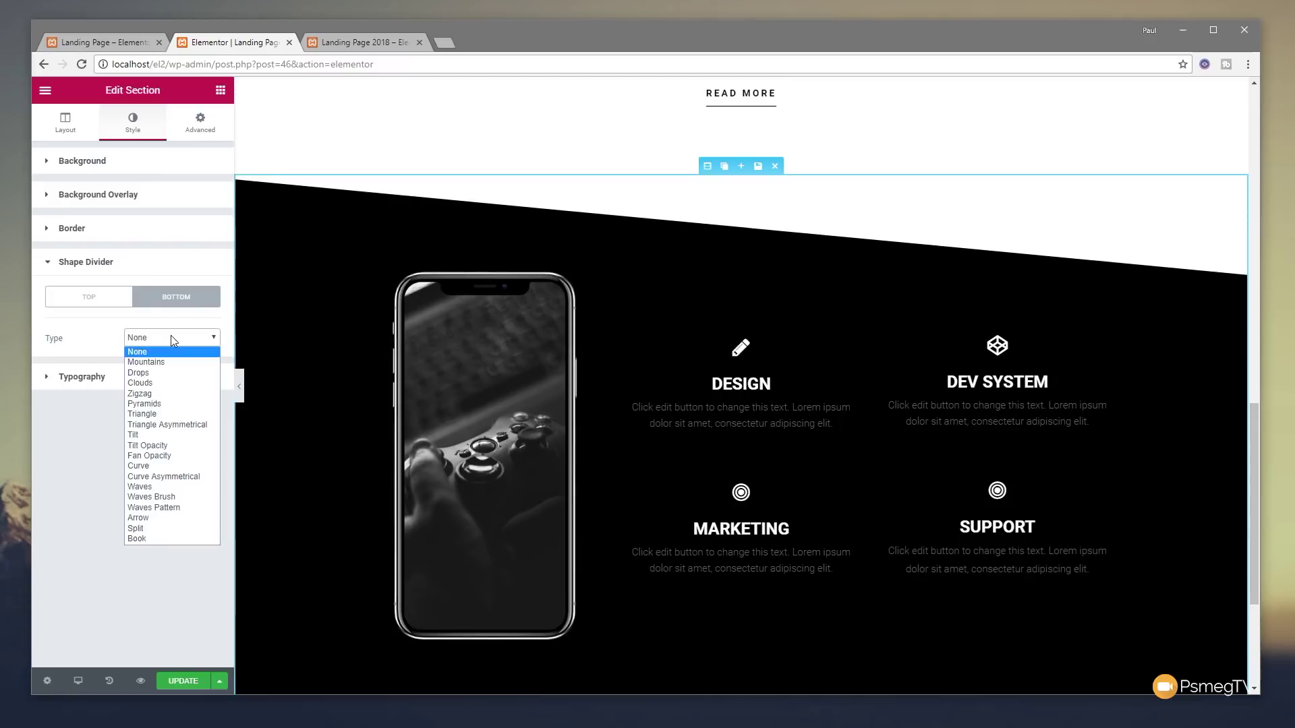
pyautogui.click(138, 435)
pyautogui.scroll(-3, 712, 557)
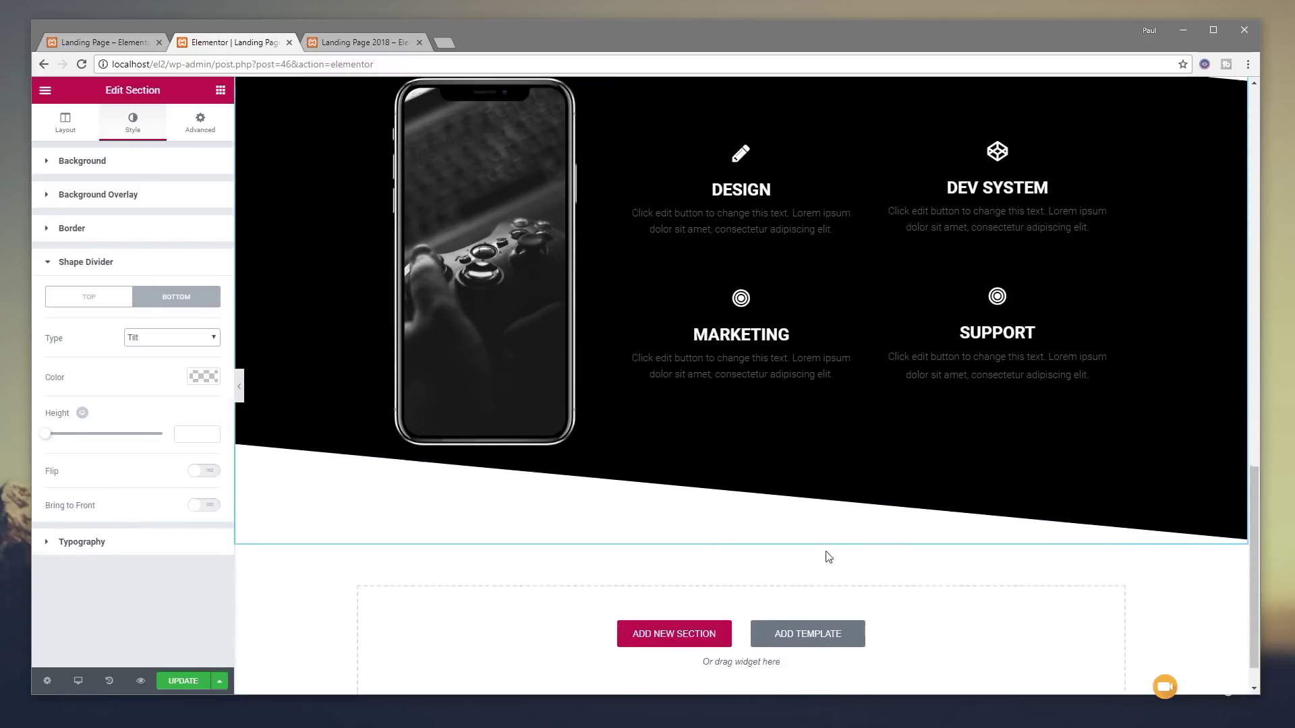
pyautogui.scroll(2, 714, 529)
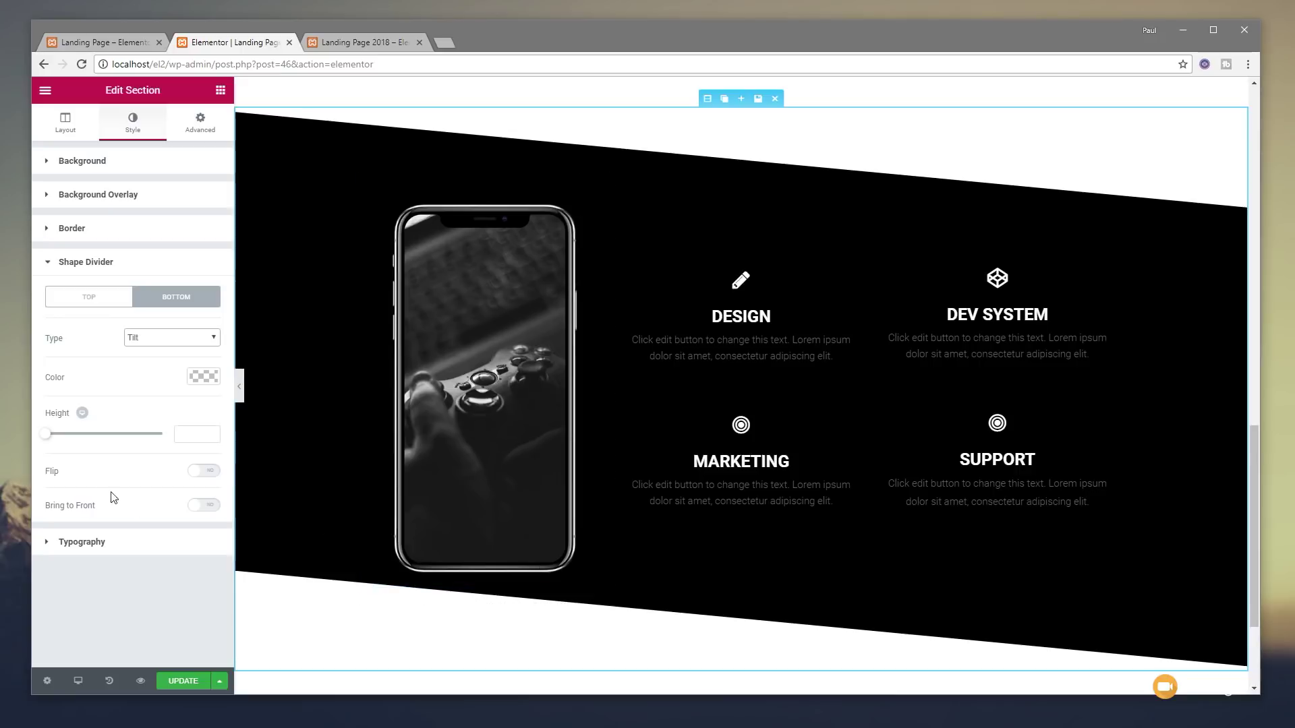
# - Set the height of the phone section's bottom and top shape dividers to 260 each
pyautogui.moveTo(46, 434); pyautogui.dragTo(111, 441)
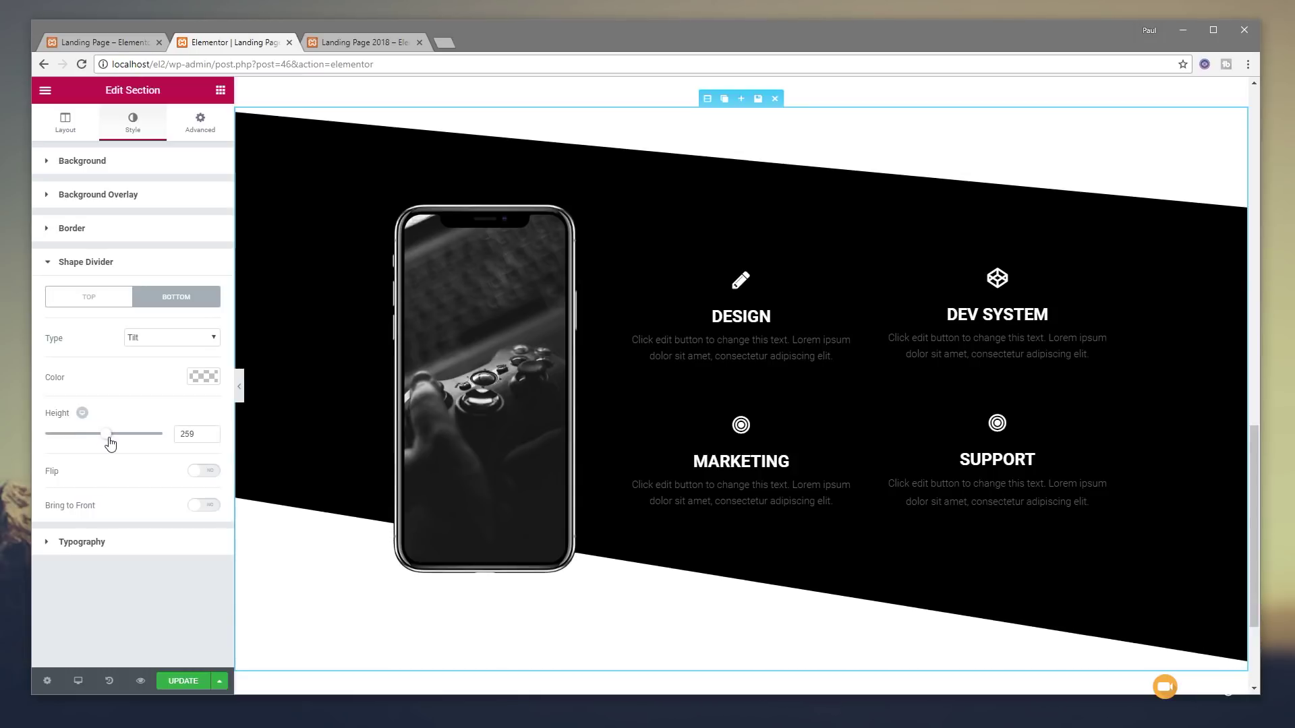
pyautogui.click(209, 432)
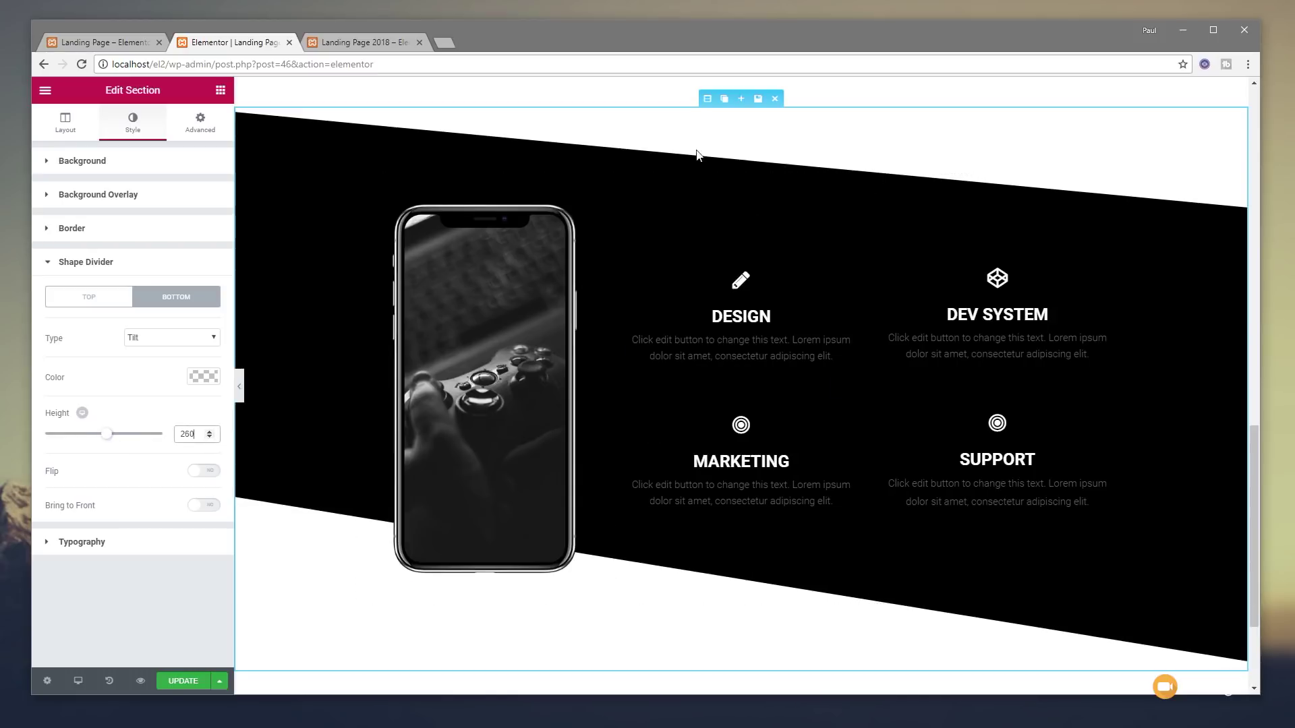
pyautogui.click(88, 297)
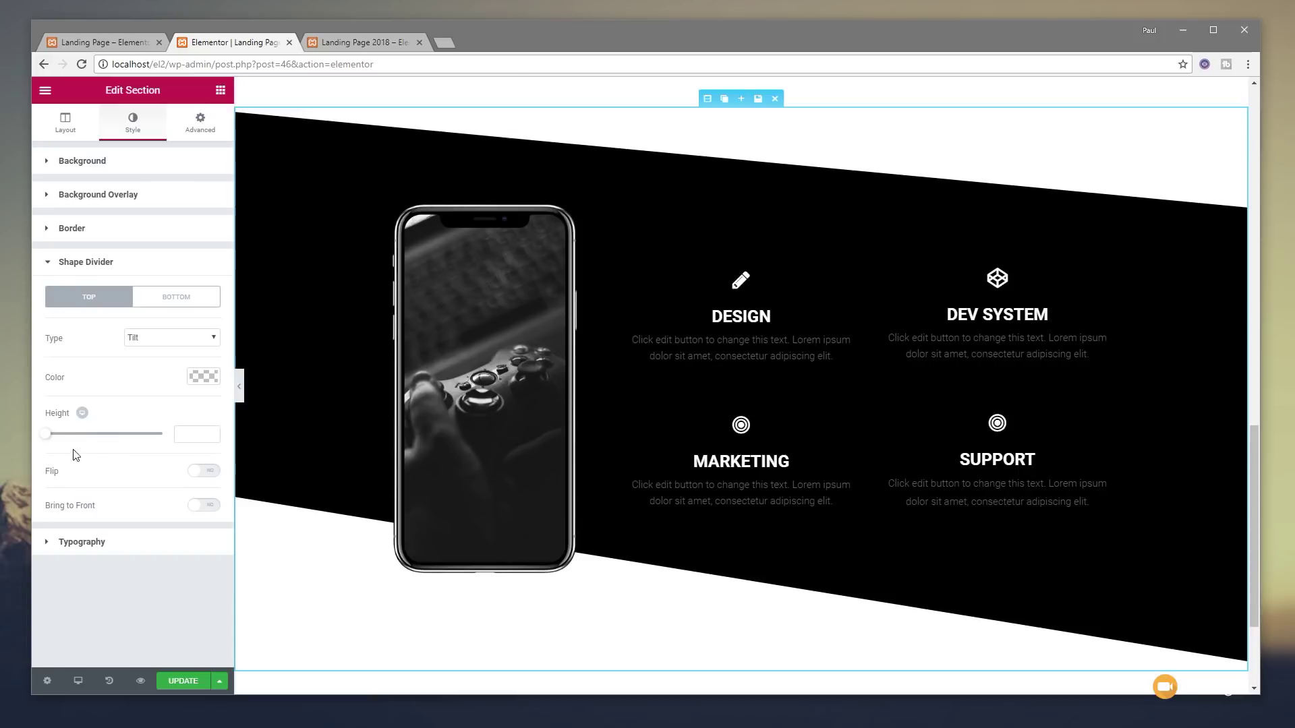
pyautogui.moveTo(47, 442); pyautogui.dragTo(108, 445)
pyautogui.click(209, 439)
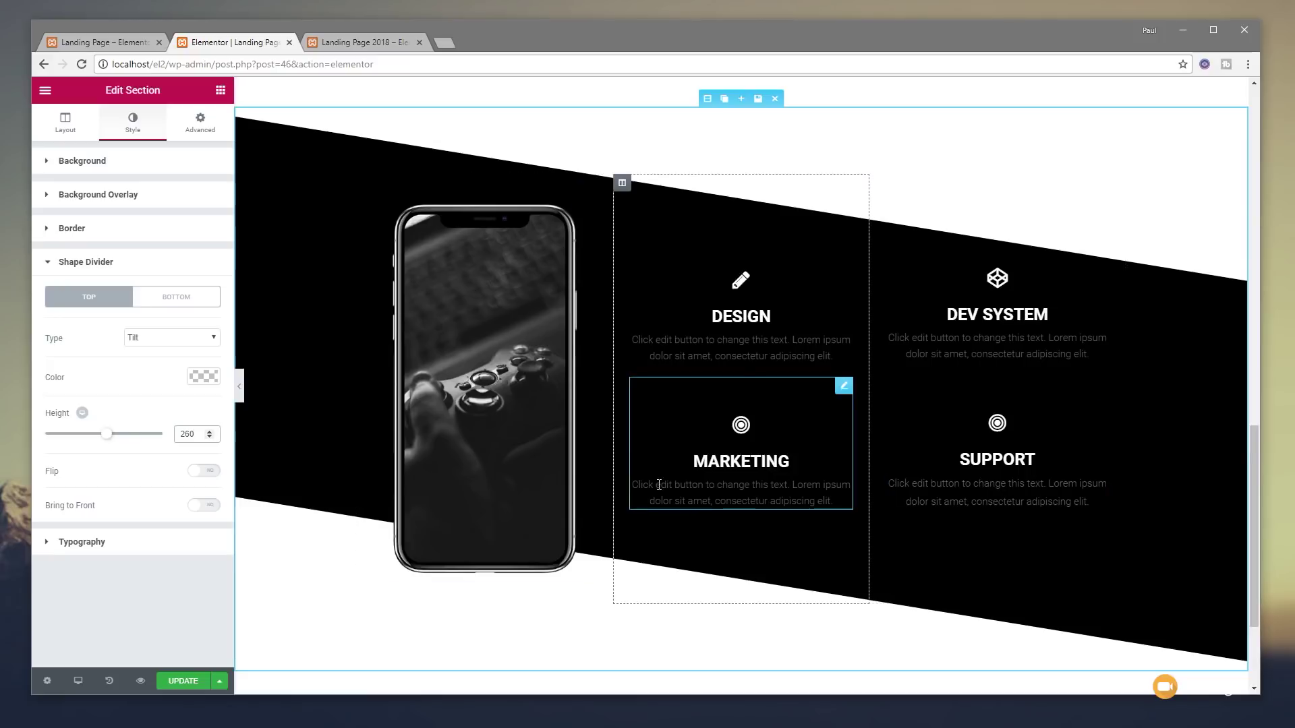
# - Lighten the Design icon box's description color to #b5b5b5 and copy its color code
pyautogui.click(725, 345)
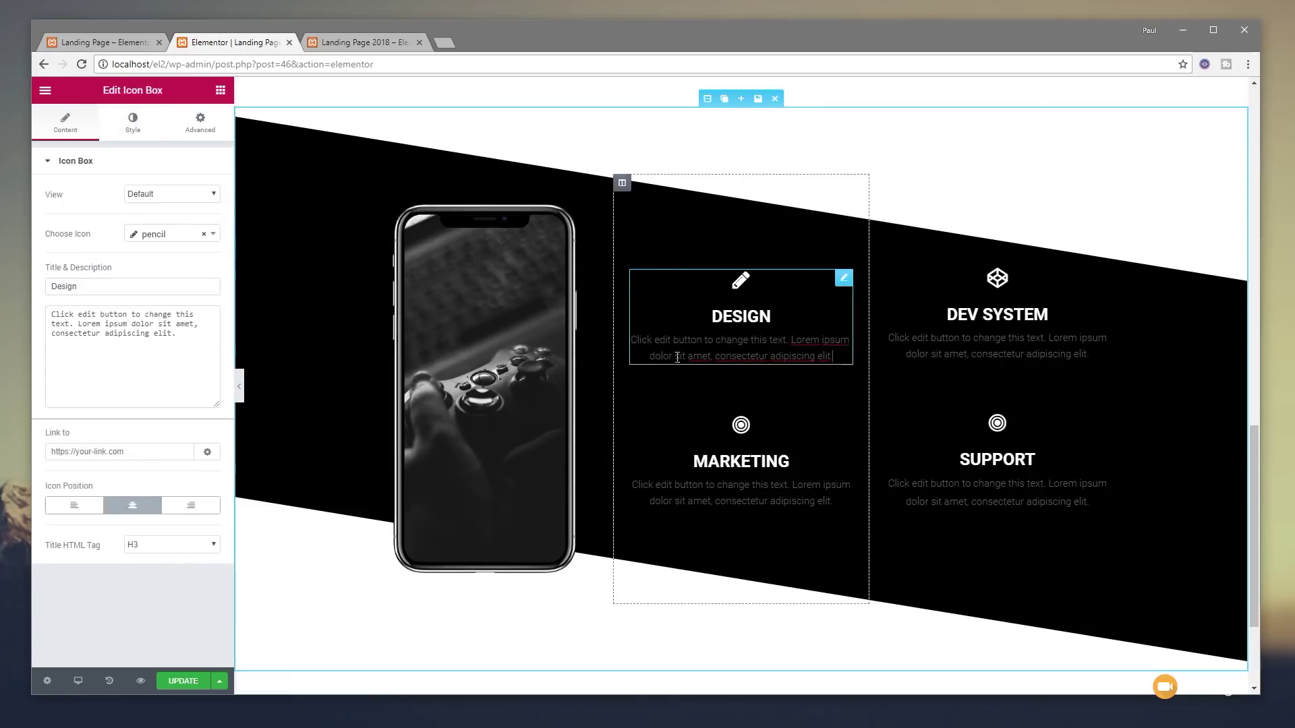
pyautogui.click(133, 123)
pyautogui.click(74, 435)
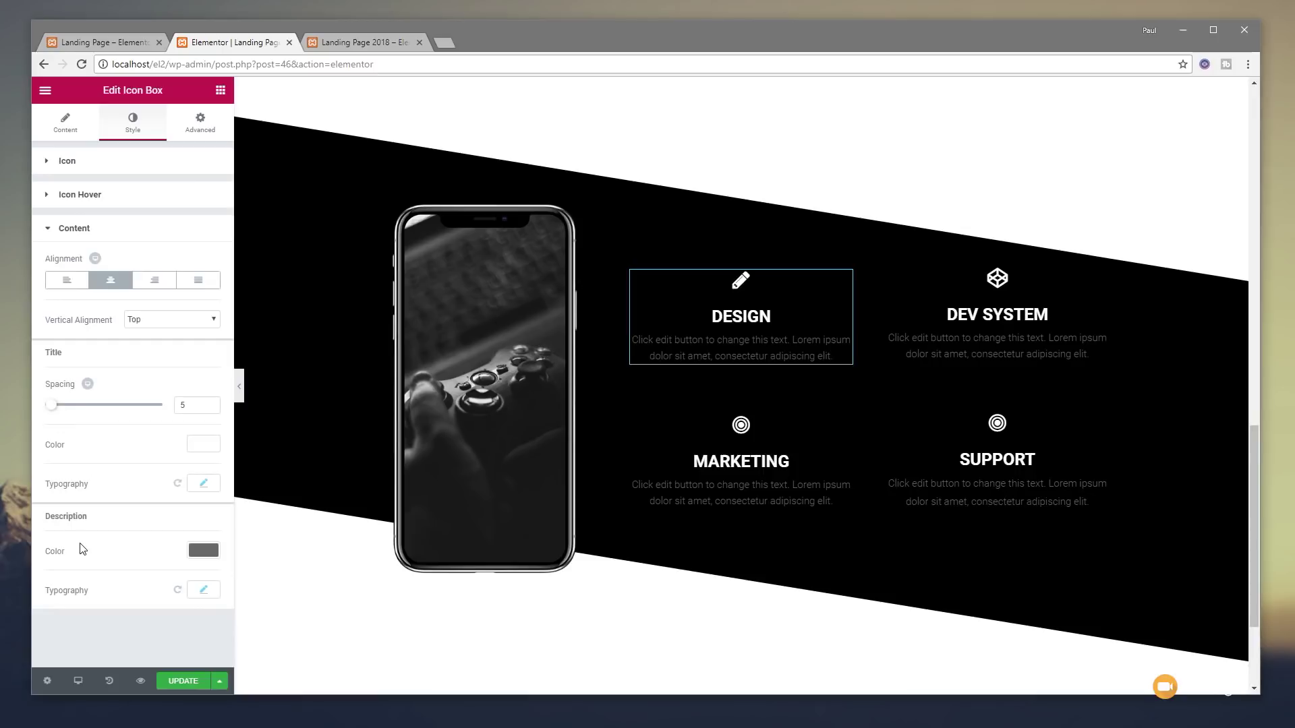
pyautogui.click(203, 552)
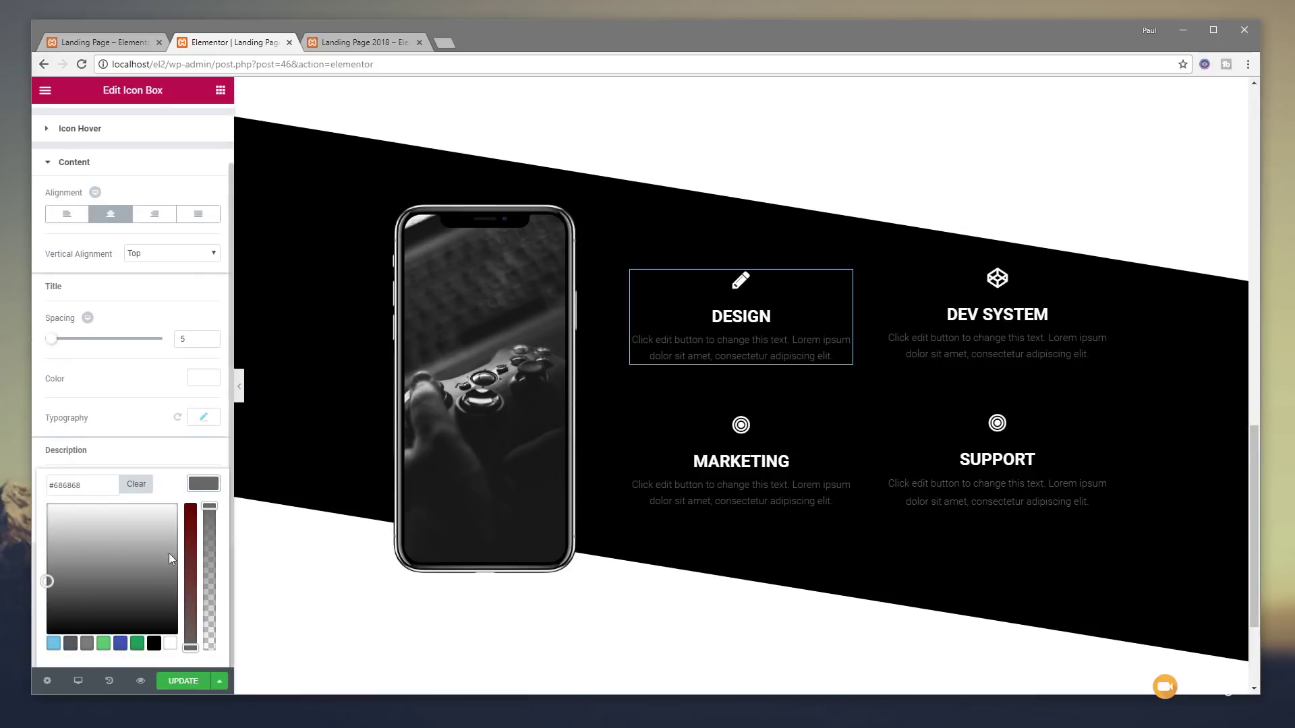
pyautogui.moveTo(47, 578); pyautogui.dragTo(41, 539)
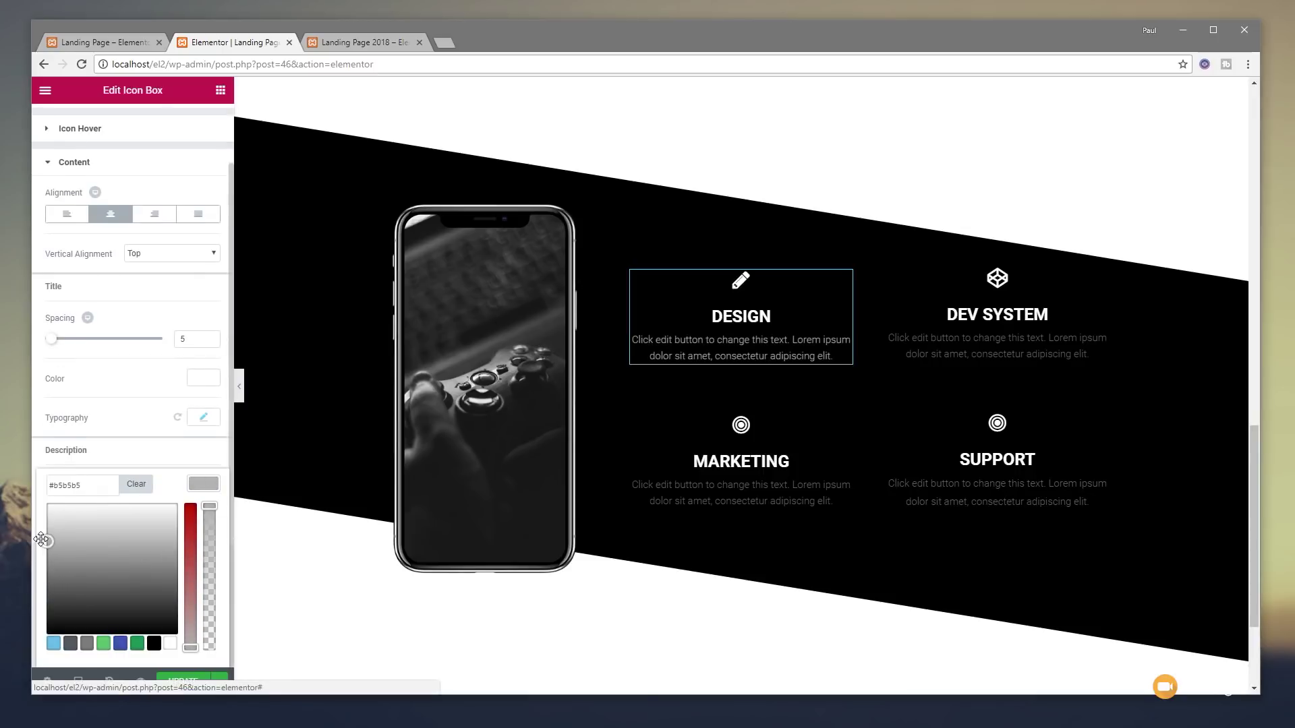
pyautogui.moveTo(84, 485); pyautogui.dragTo(36, 496)
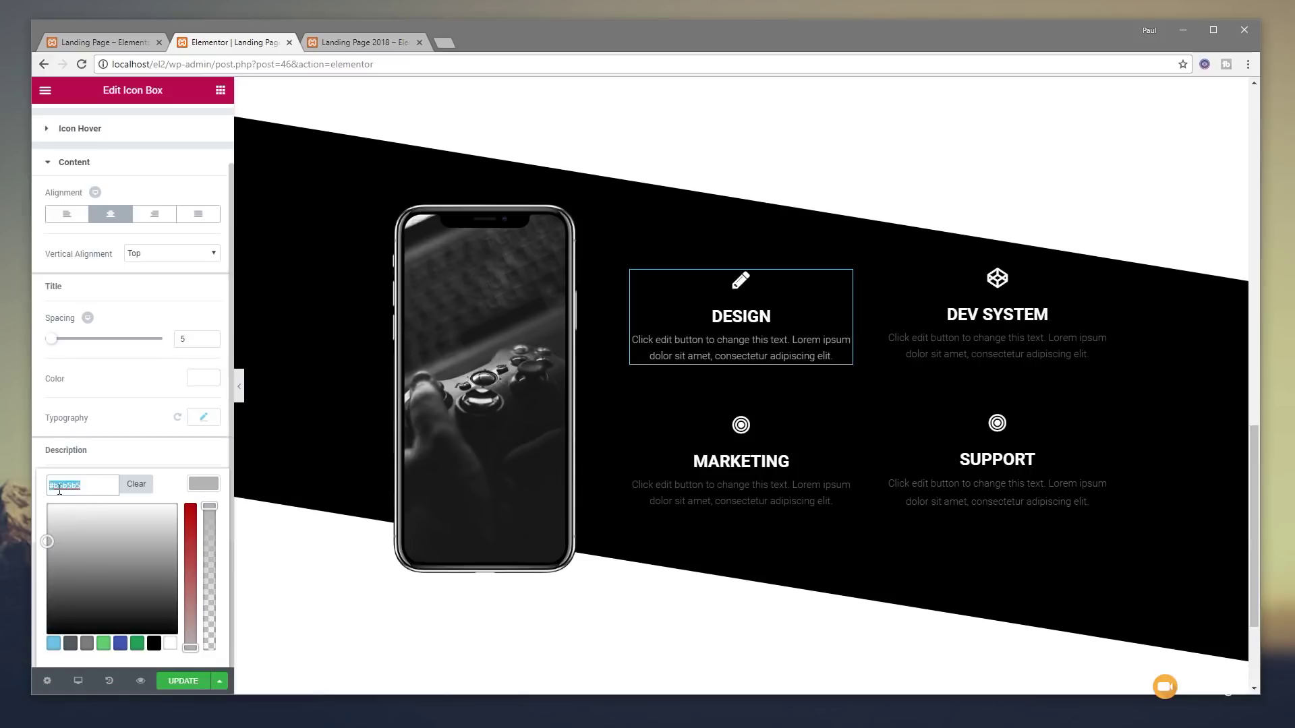
# - Set the Marketing icon box's description color to #b5b5b5
pyautogui.click(743, 500)
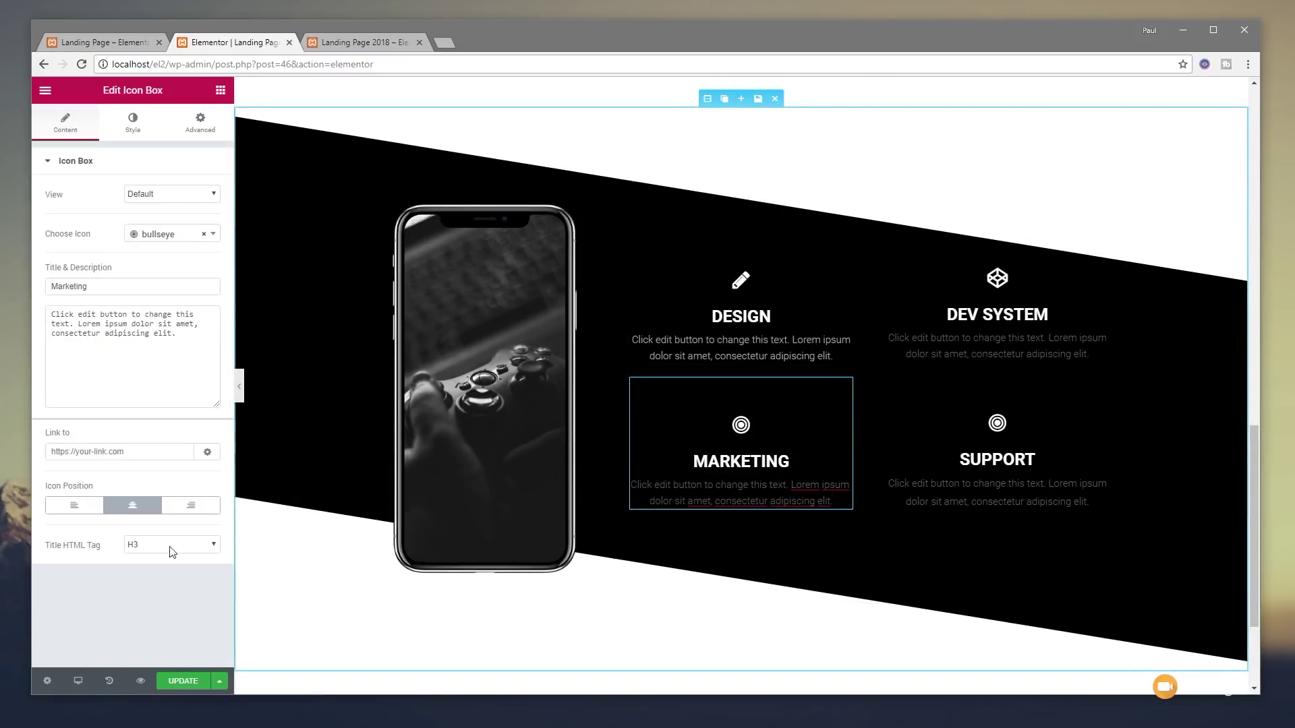
pyautogui.click(133, 123)
pyautogui.click(112, 435)
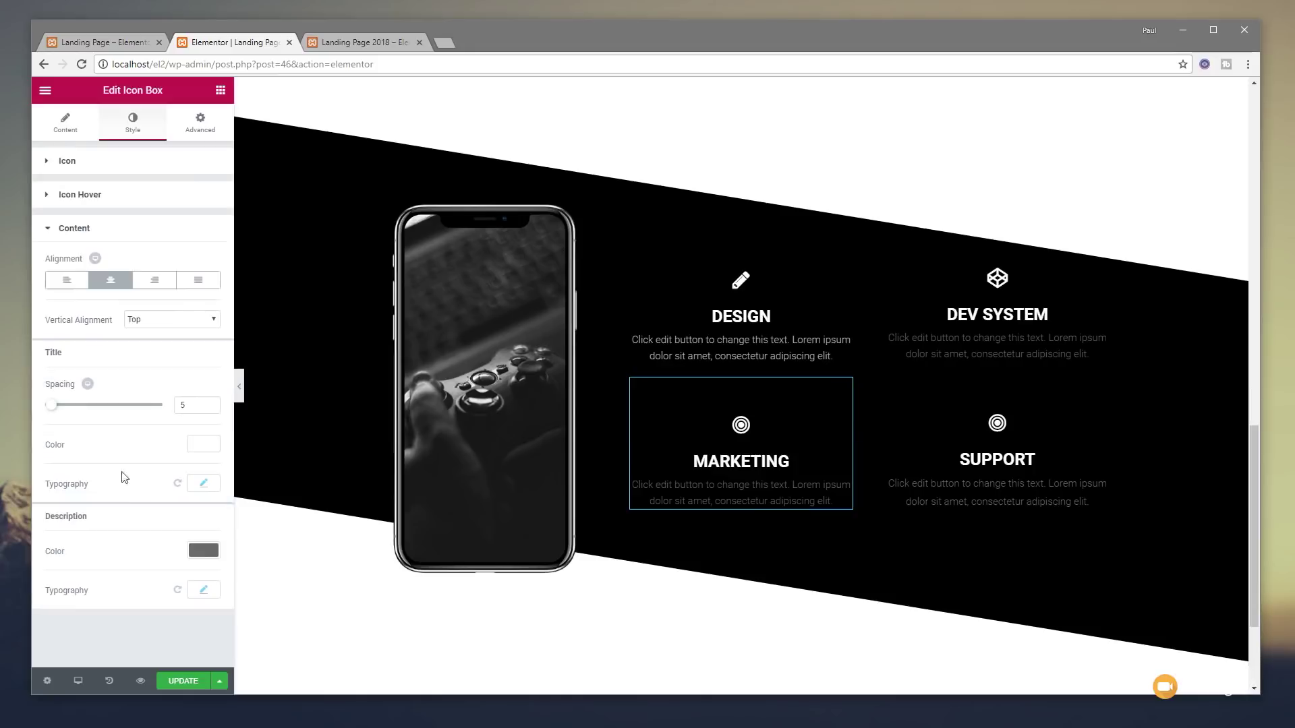
pyautogui.click(203, 551)
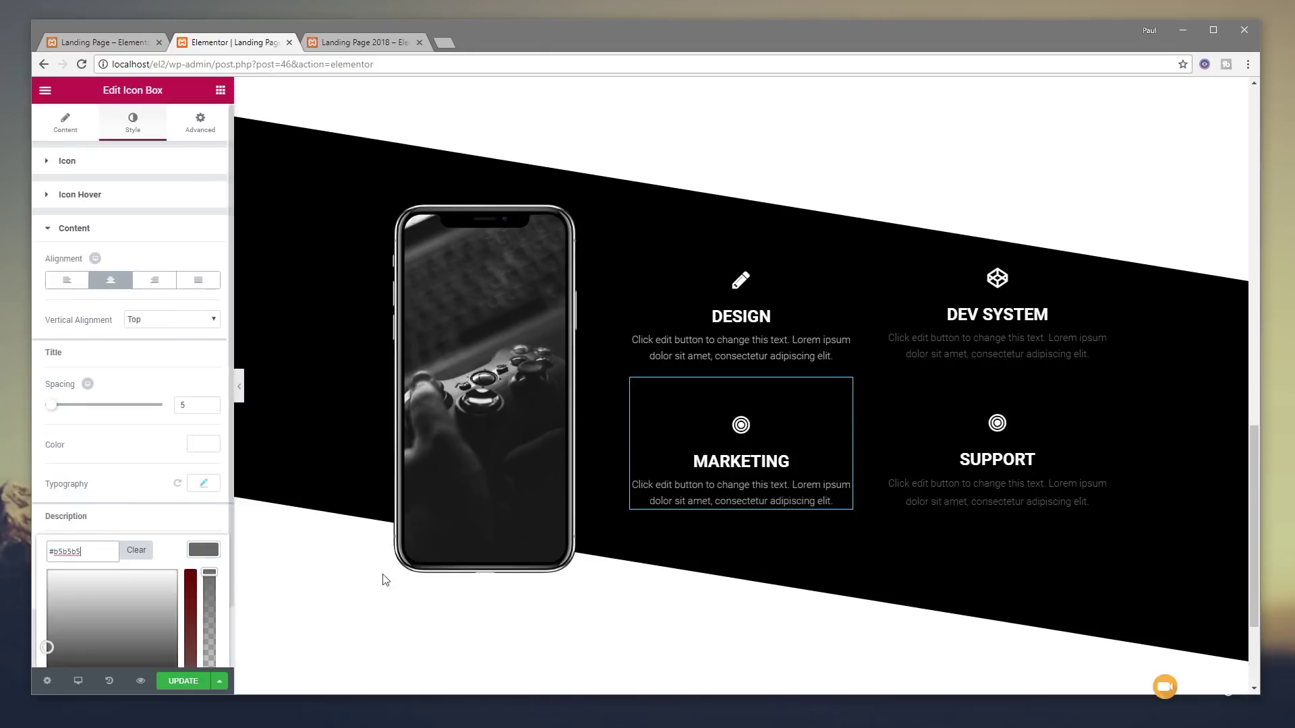
# - Set the Dev System icon box's description color to #b5b5b5
pyautogui.click(1079, 354)
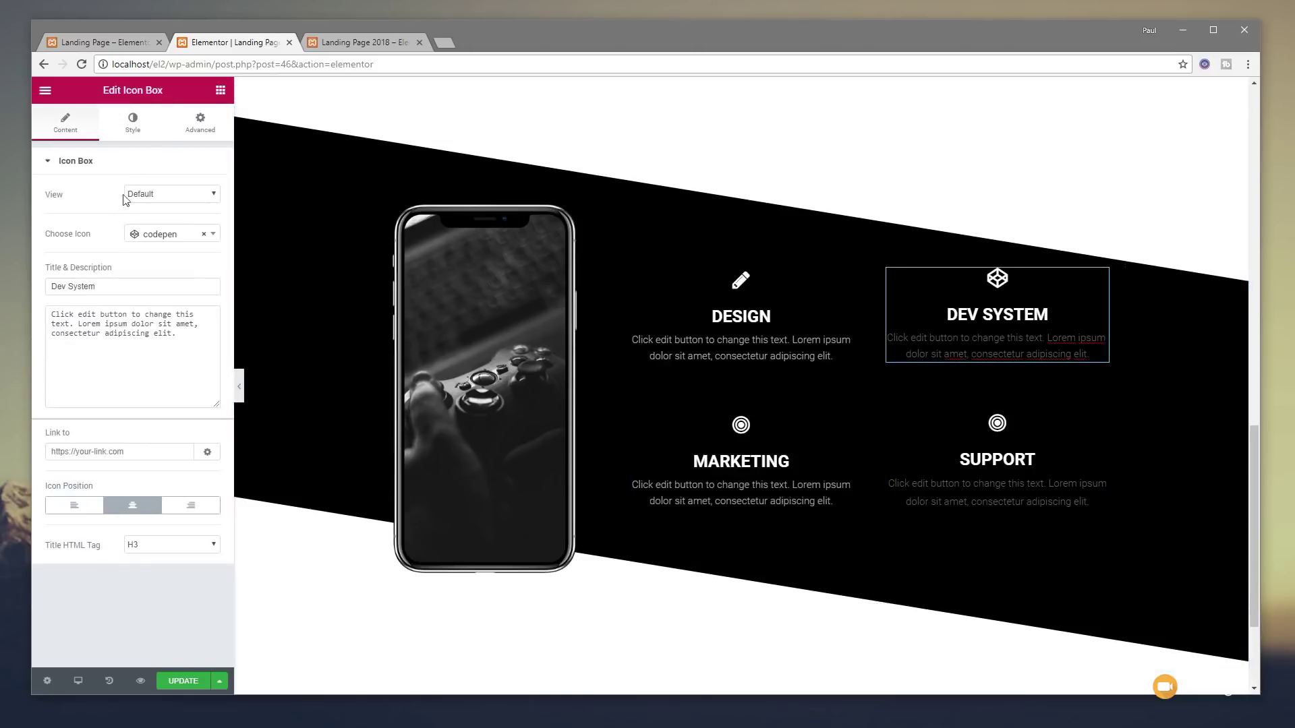
pyautogui.click(128, 128)
pyautogui.click(95, 439)
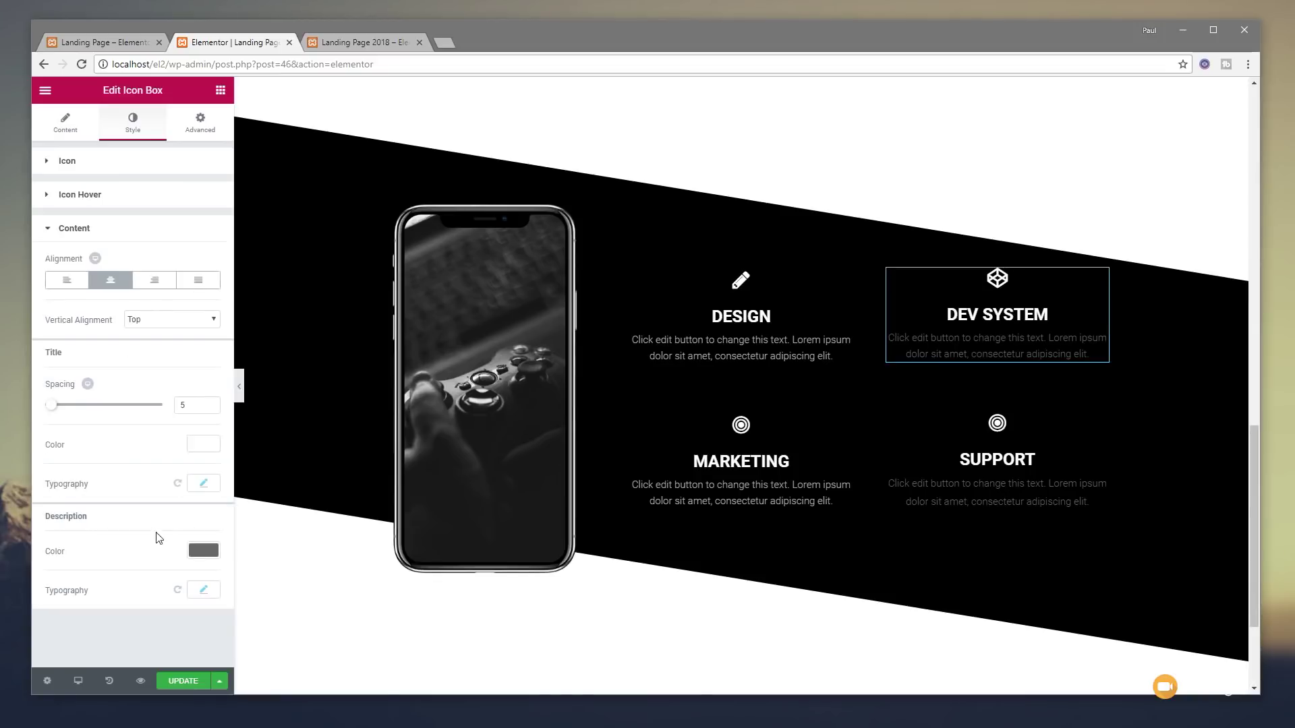
pyautogui.click(203, 551)
pyautogui.doubleClick(81, 551)
pyautogui.write('b5b5b5')
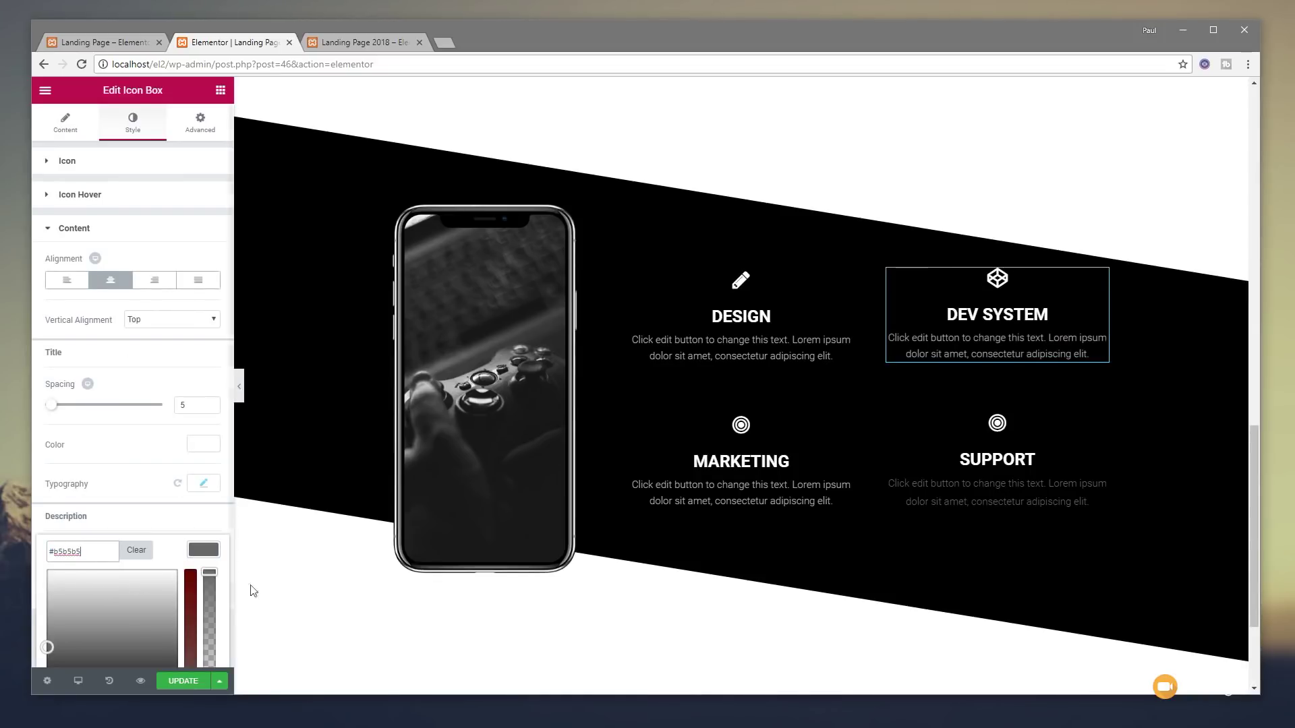
# - Lighten the Support icon box's description color to a light grey like the other three icon boxes
pyautogui.click(1088, 502)
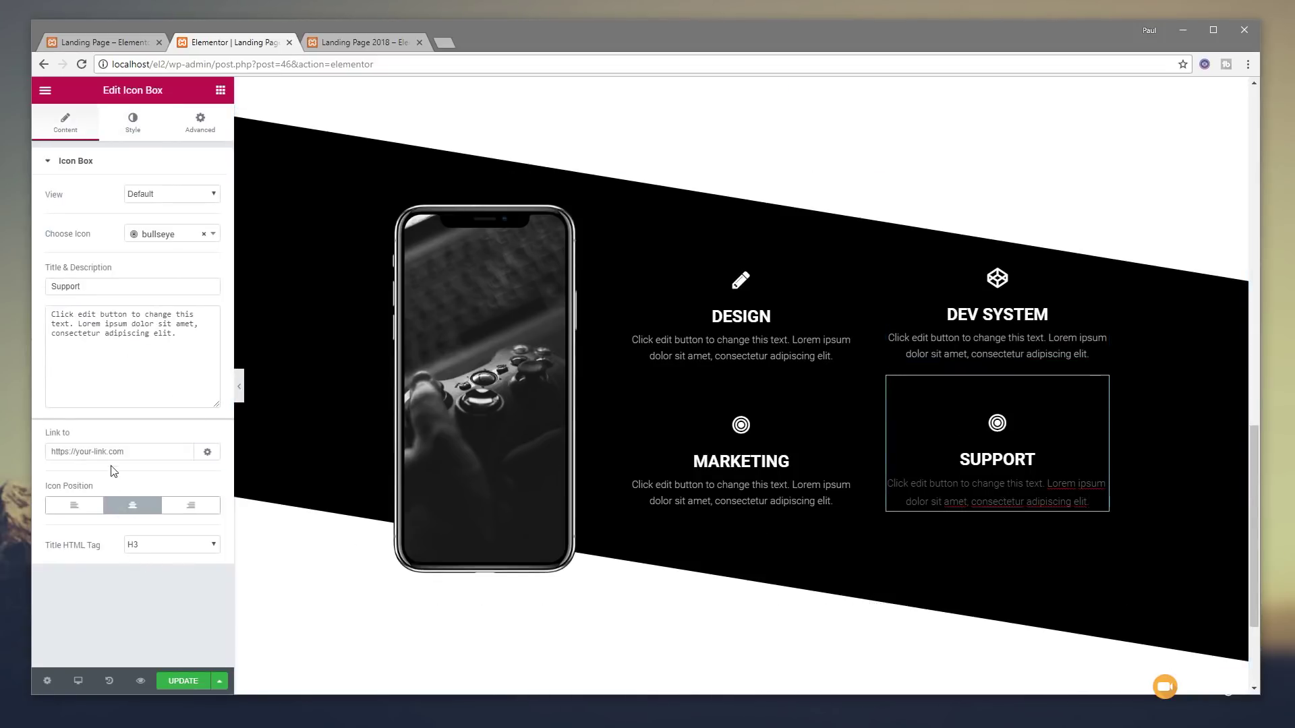
pyautogui.click(132, 121)
pyautogui.click(121, 442)
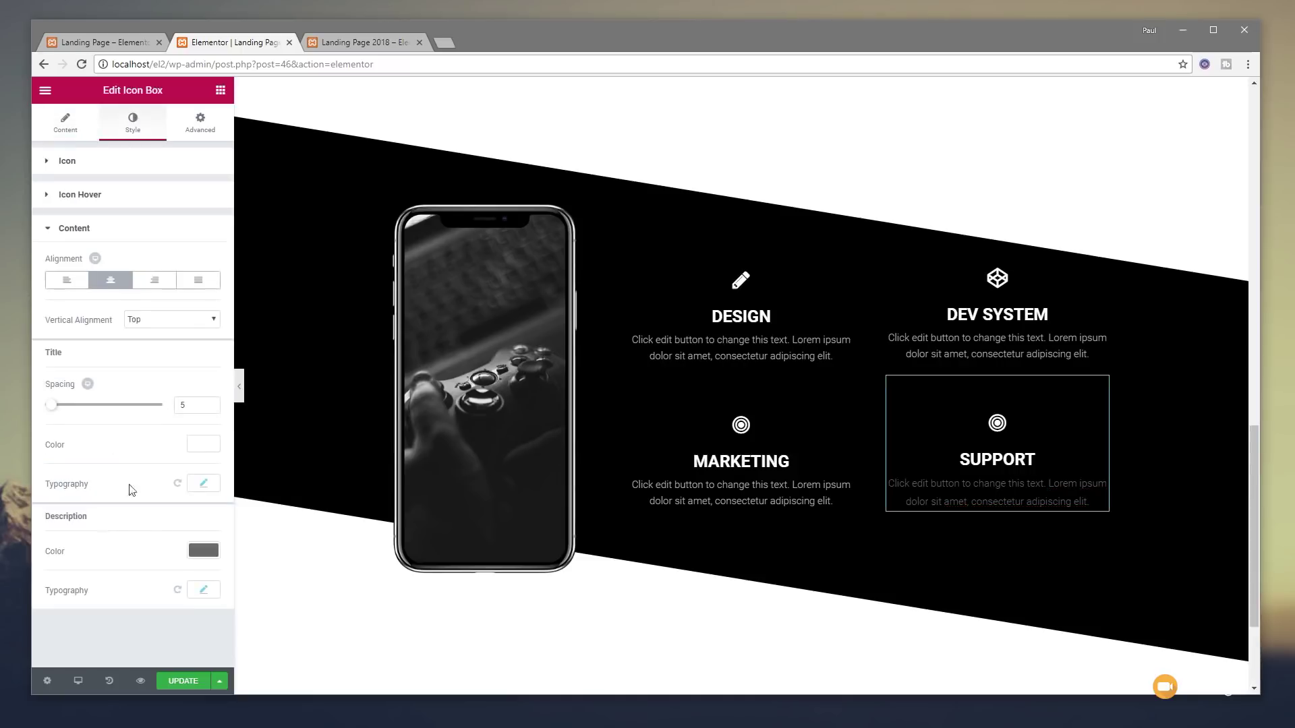
pyautogui.click(203, 552)
pyautogui.doubleClick(96, 557)
pyautogui.write('aaaaaa')
pyautogui.press('Return')
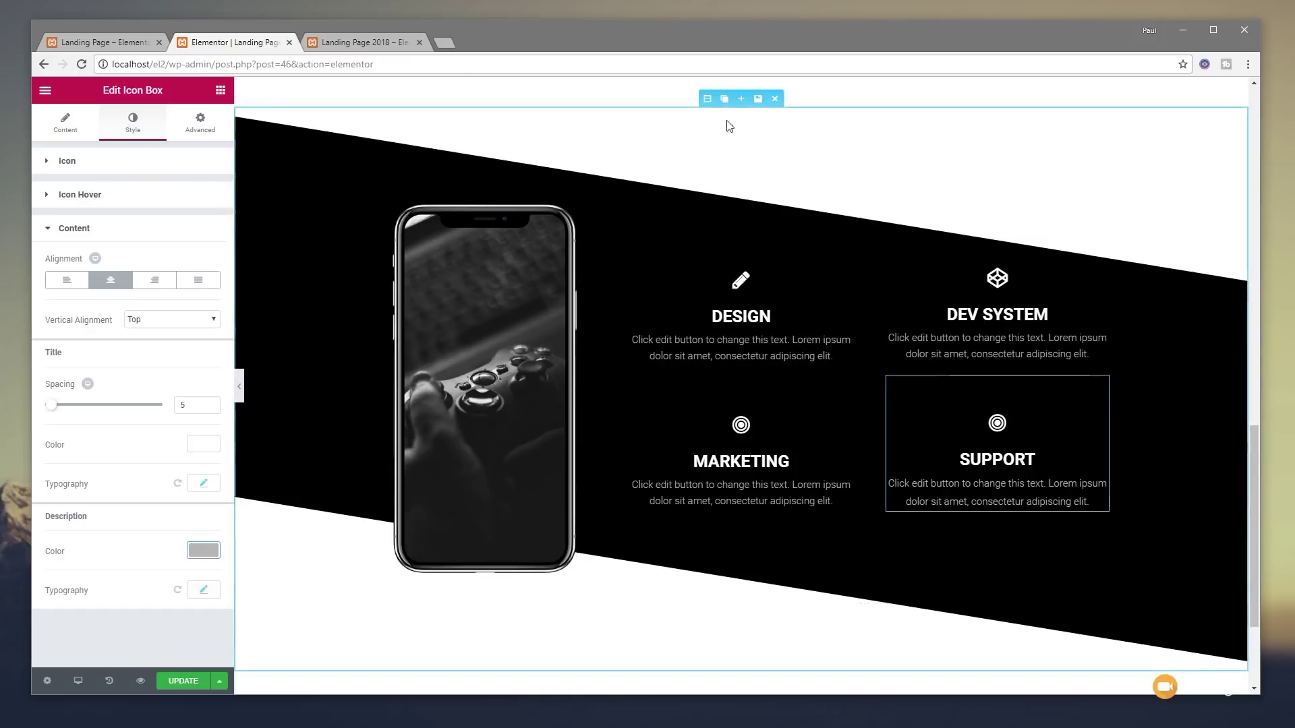
# - Set the phone section's background image to ava-3.jpg from the media library
pyautogui.click(707, 99)
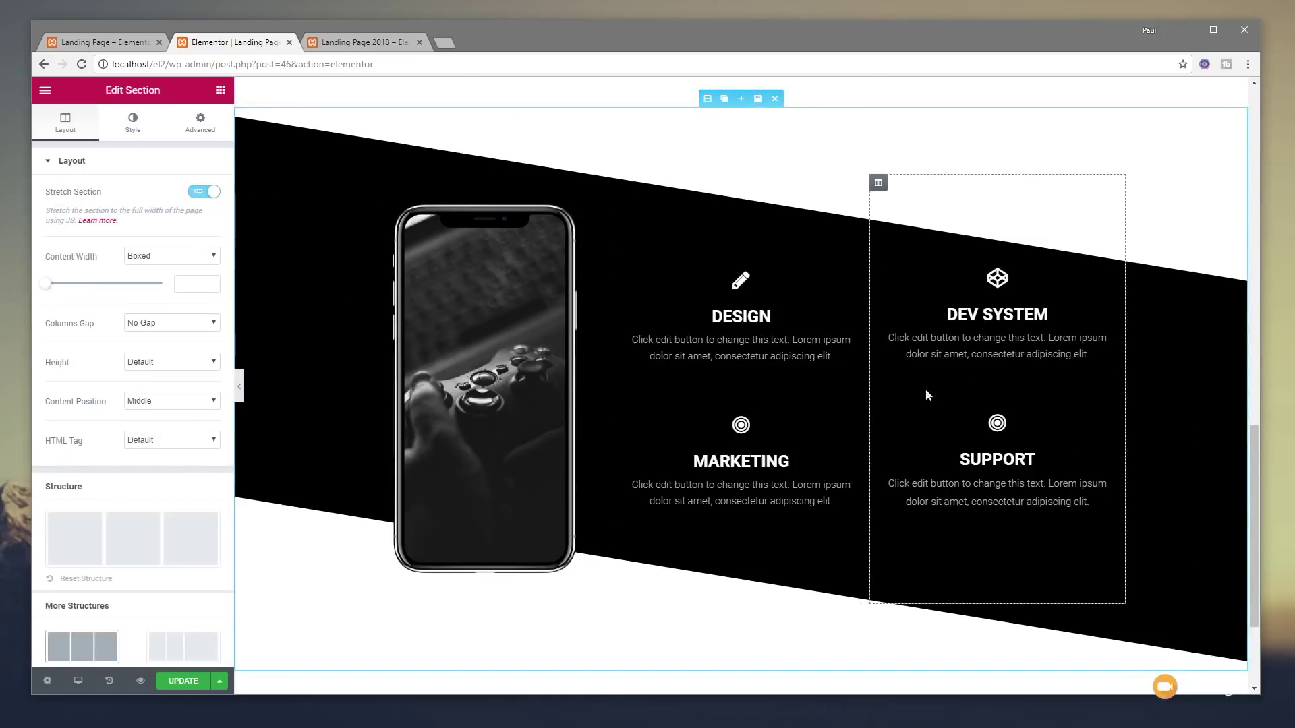
pyautogui.click(133, 123)
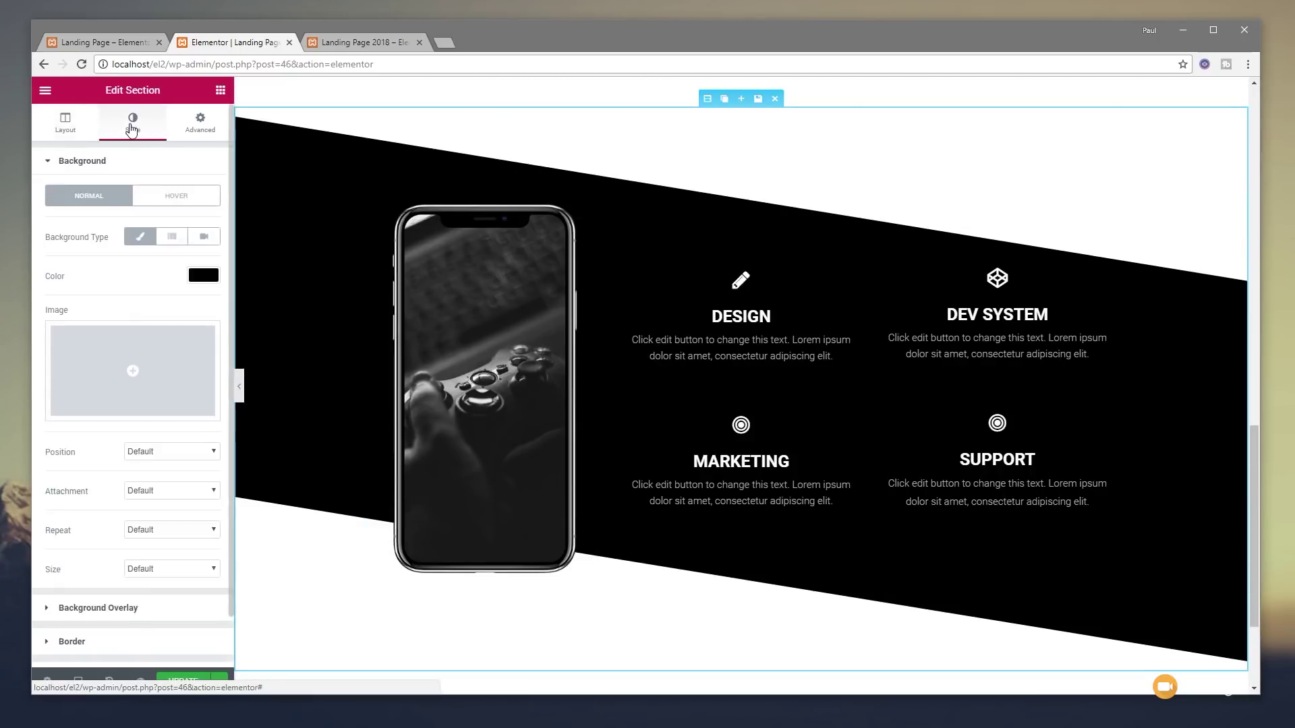
pyautogui.click(135, 375)
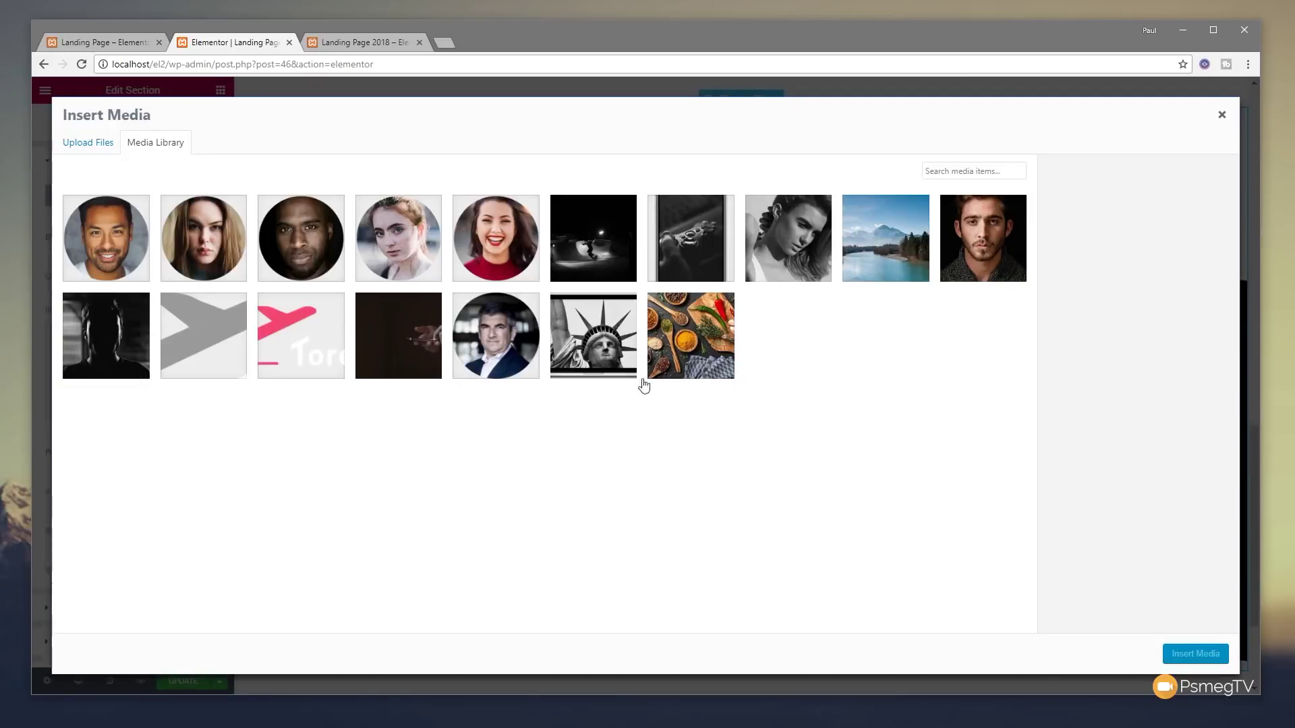
pyautogui.click(987, 233)
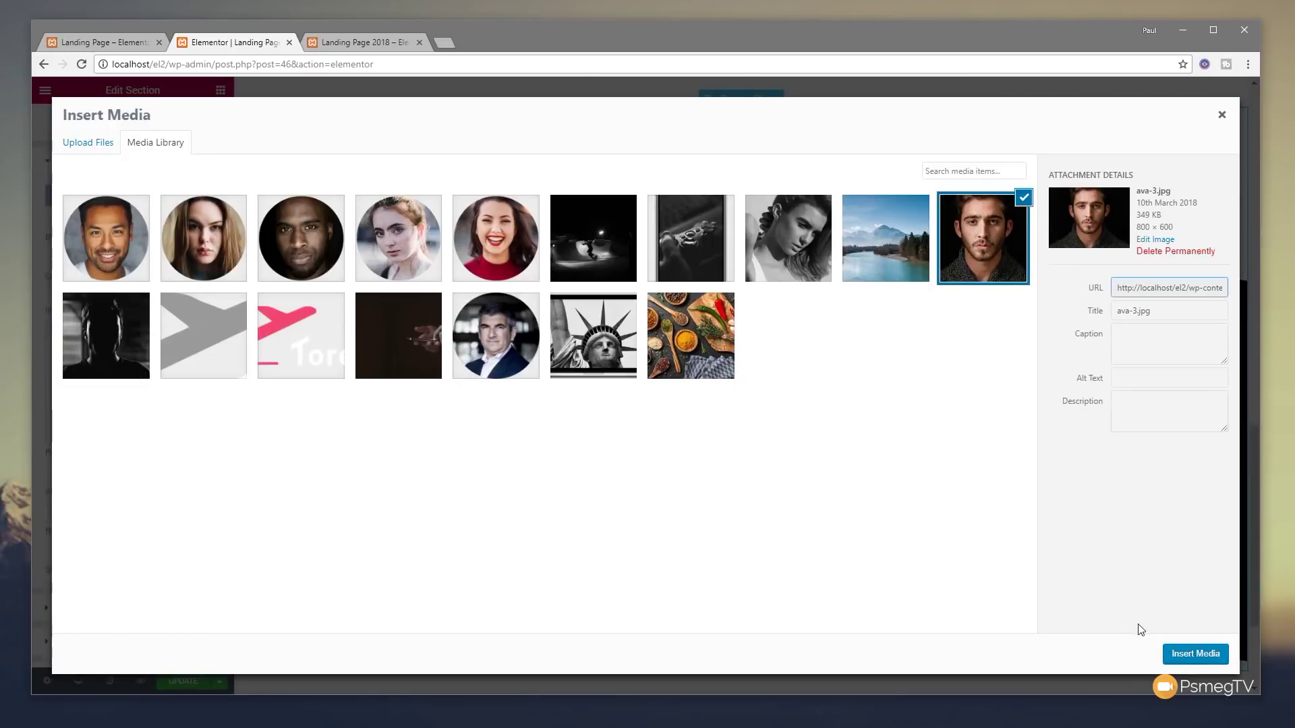
pyautogui.click(1185, 656)
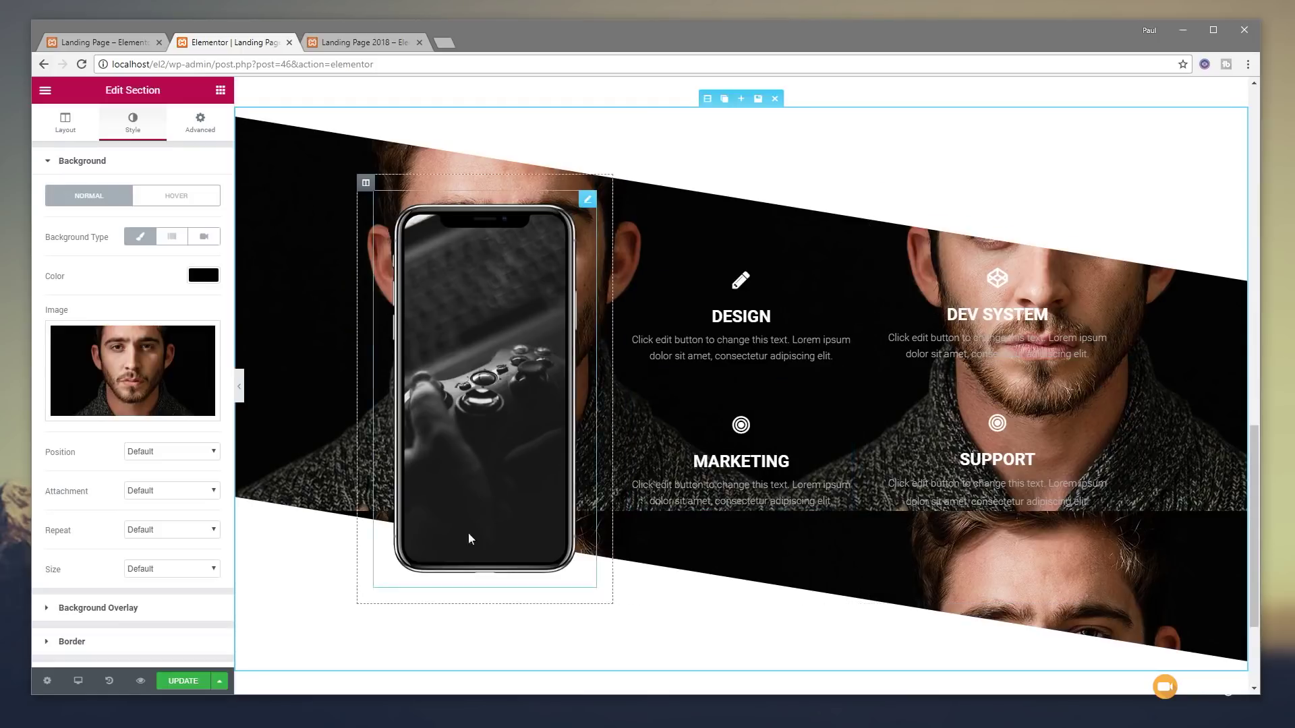
# - Set the phone section's background image to No-repeat and position it Center Center
pyautogui.click(161, 532)
pyautogui.click(156, 554)
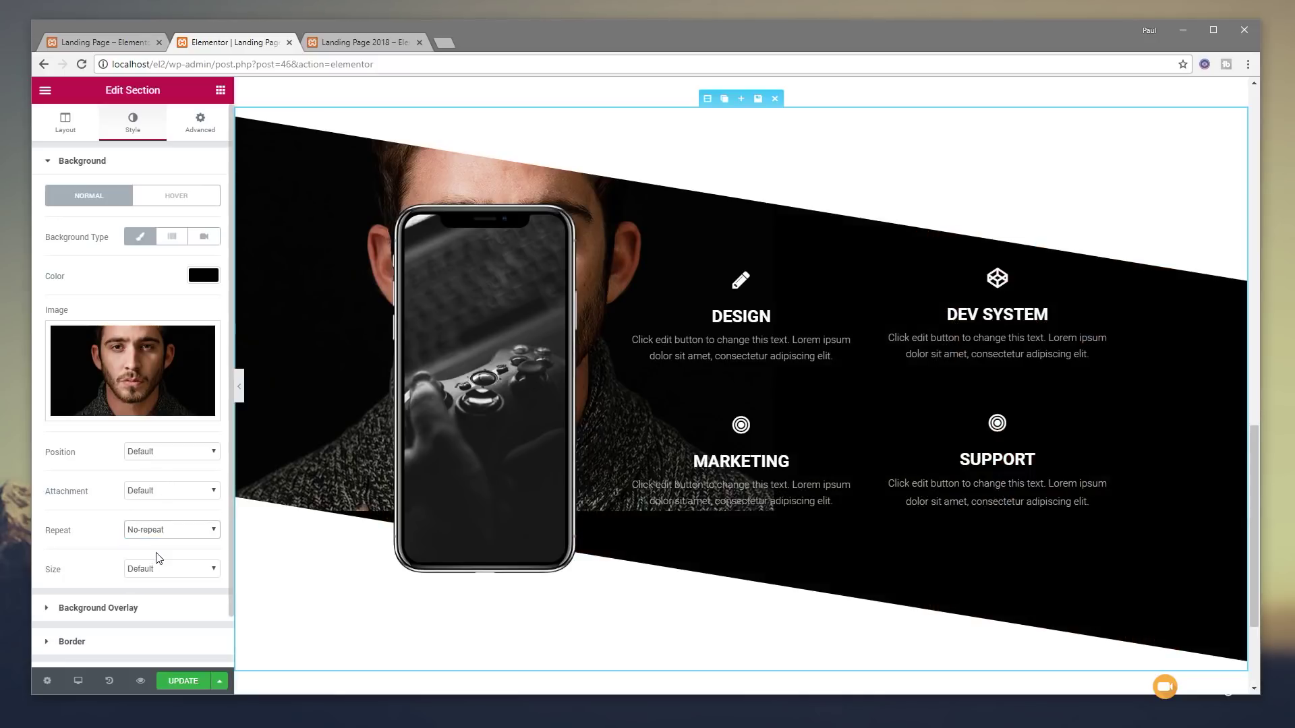
pyautogui.click(162, 491)
pyautogui.click(159, 453)
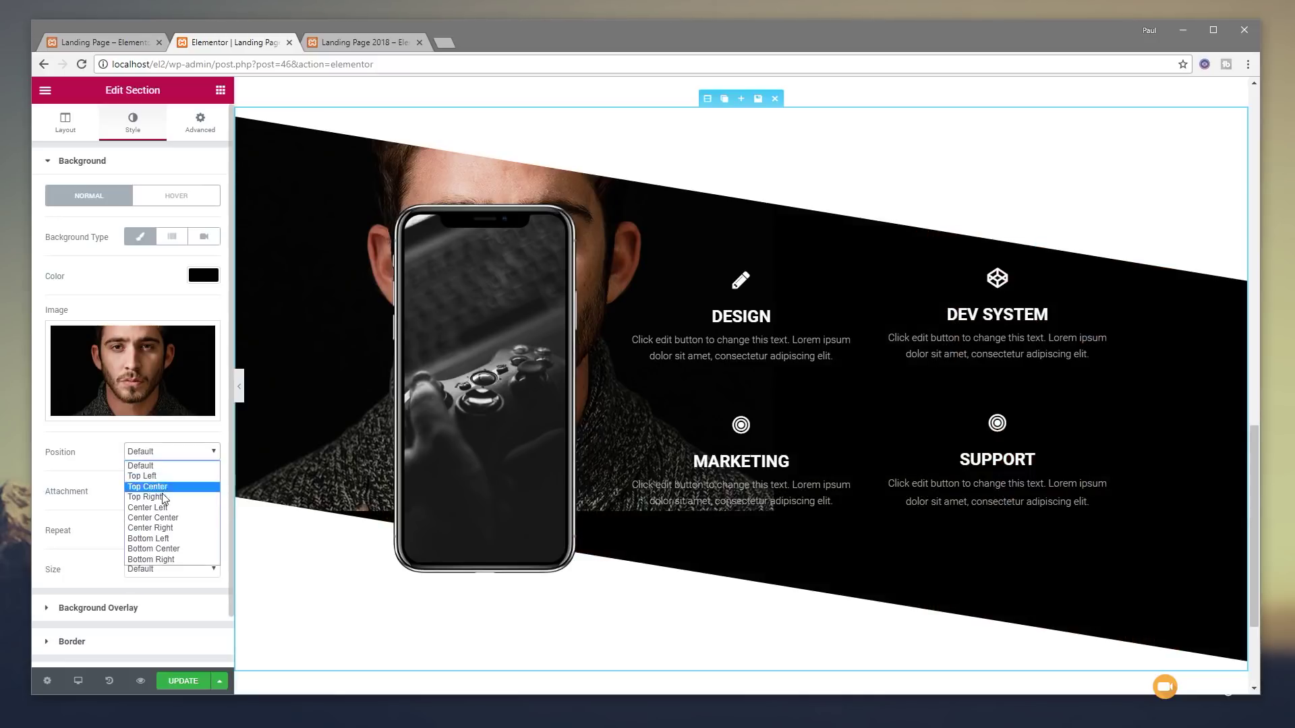
pyautogui.click(165, 518)
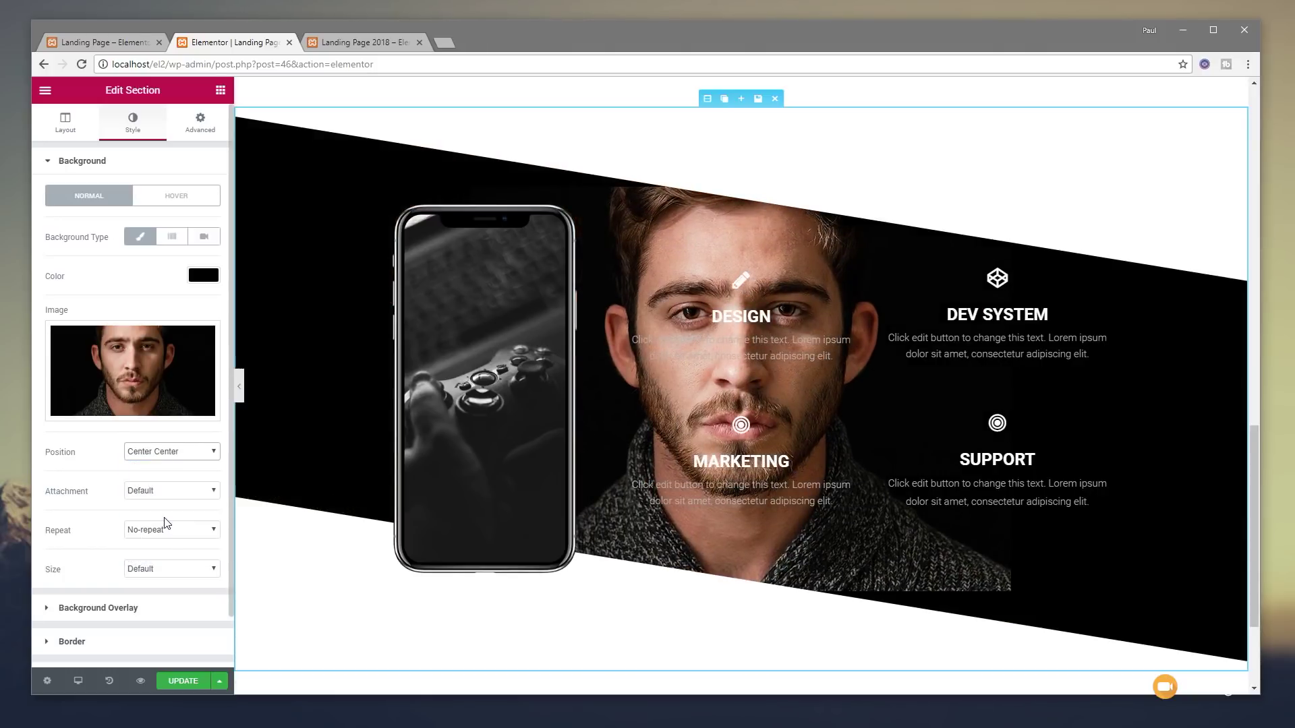
# - Add a black classic background overlay to the phone section with an opacity of 0.75
pyautogui.click(126, 609)
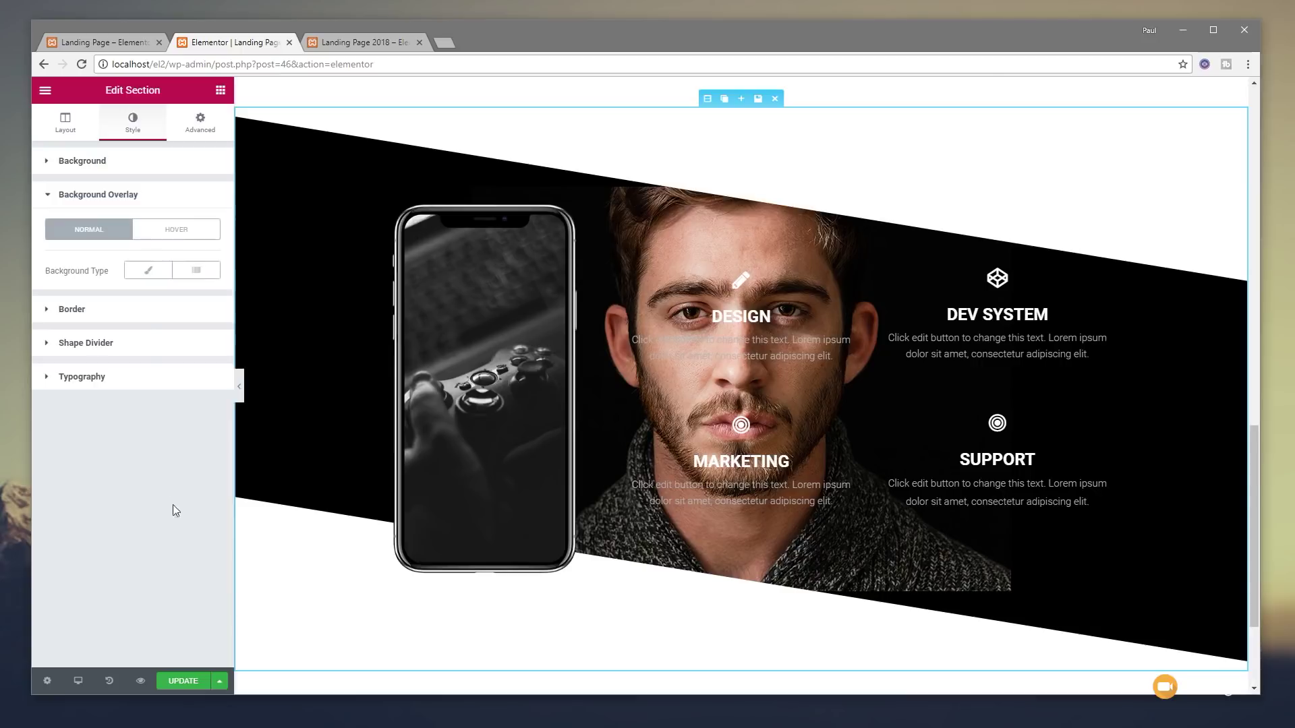
pyautogui.click(147, 270)
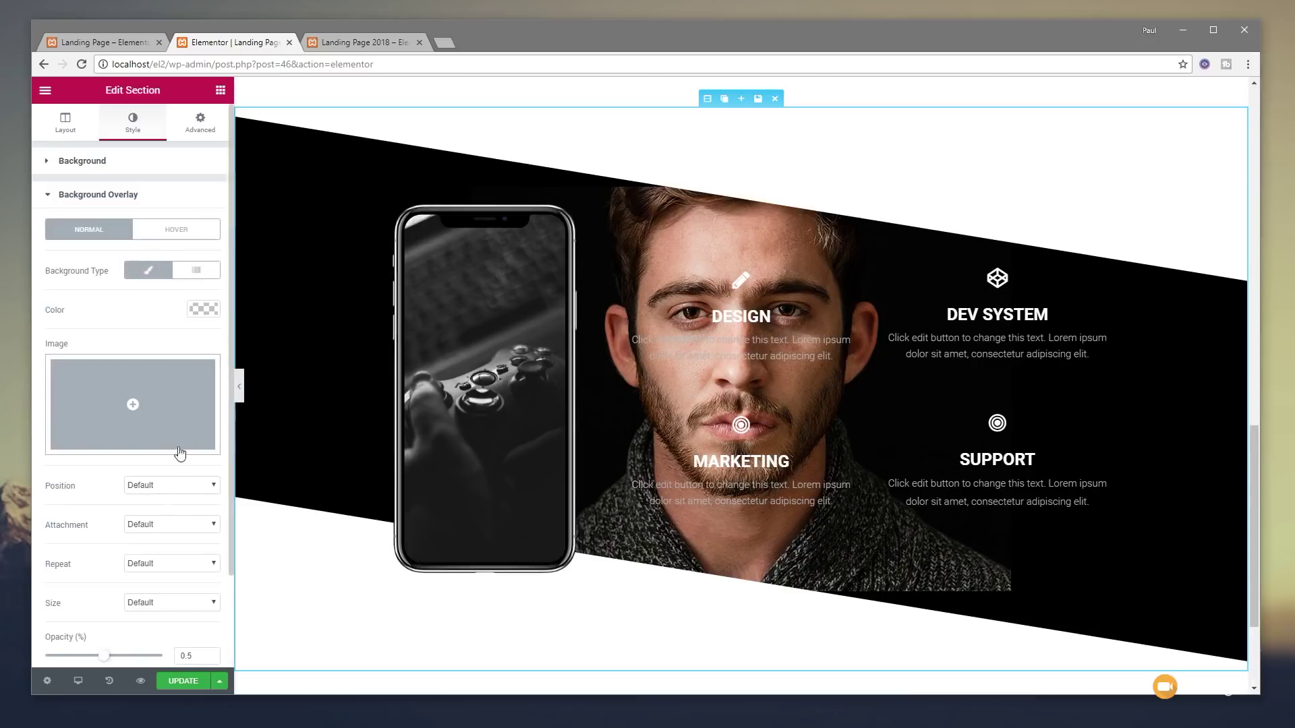
pyautogui.click(204, 309)
pyautogui.click(154, 467)
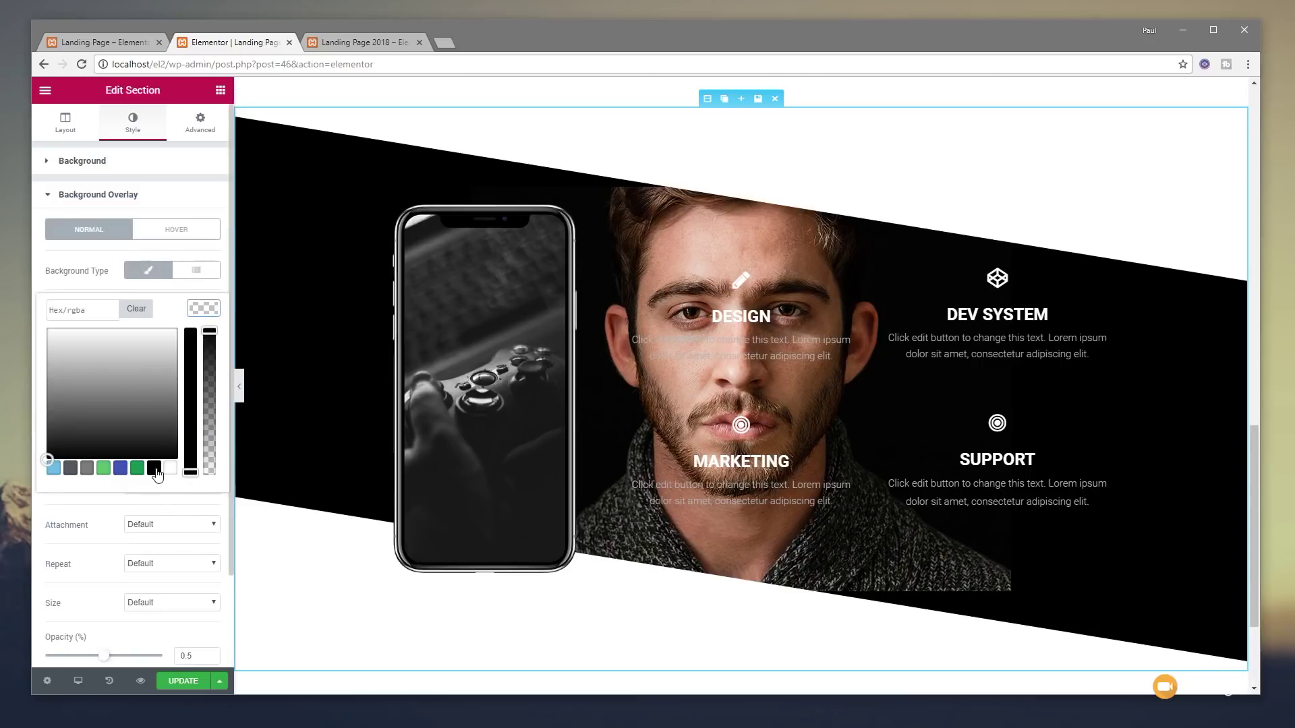
pyautogui.click(204, 310)
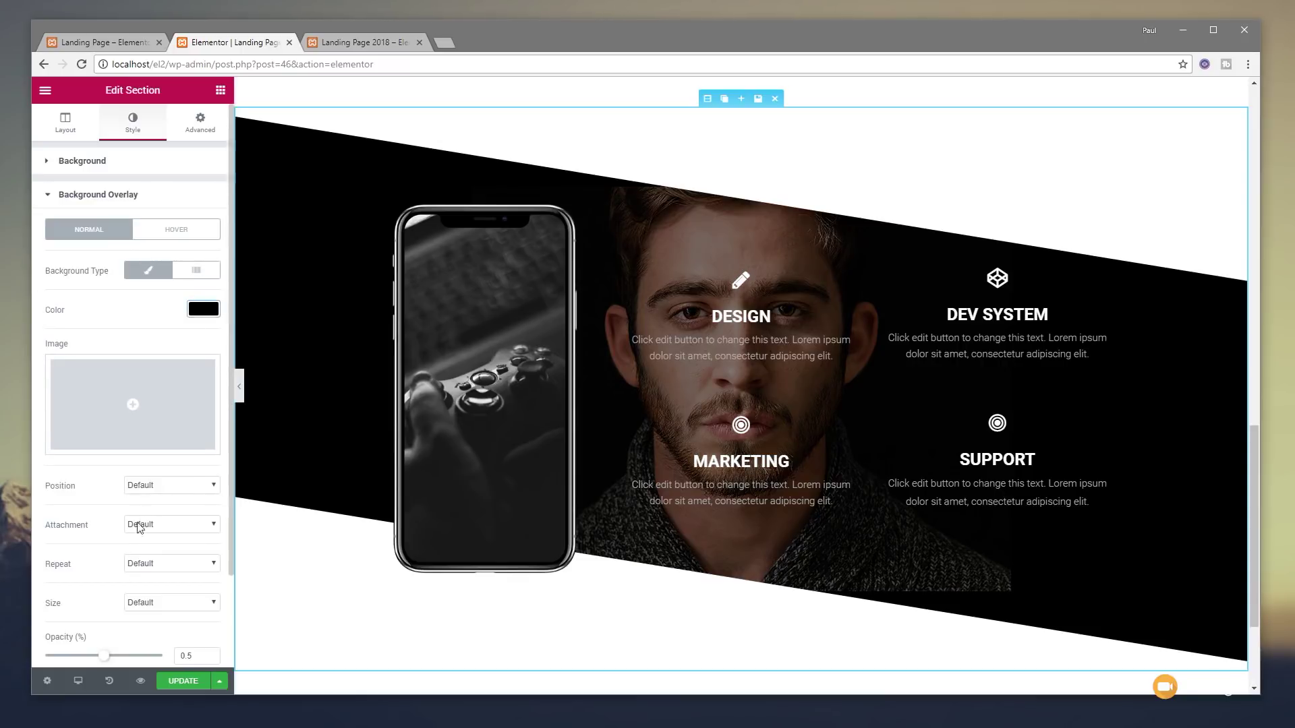
pyautogui.scroll(-2, 133, 627)
pyautogui.moveTo(102, 552); pyautogui.dragTo(133, 552)
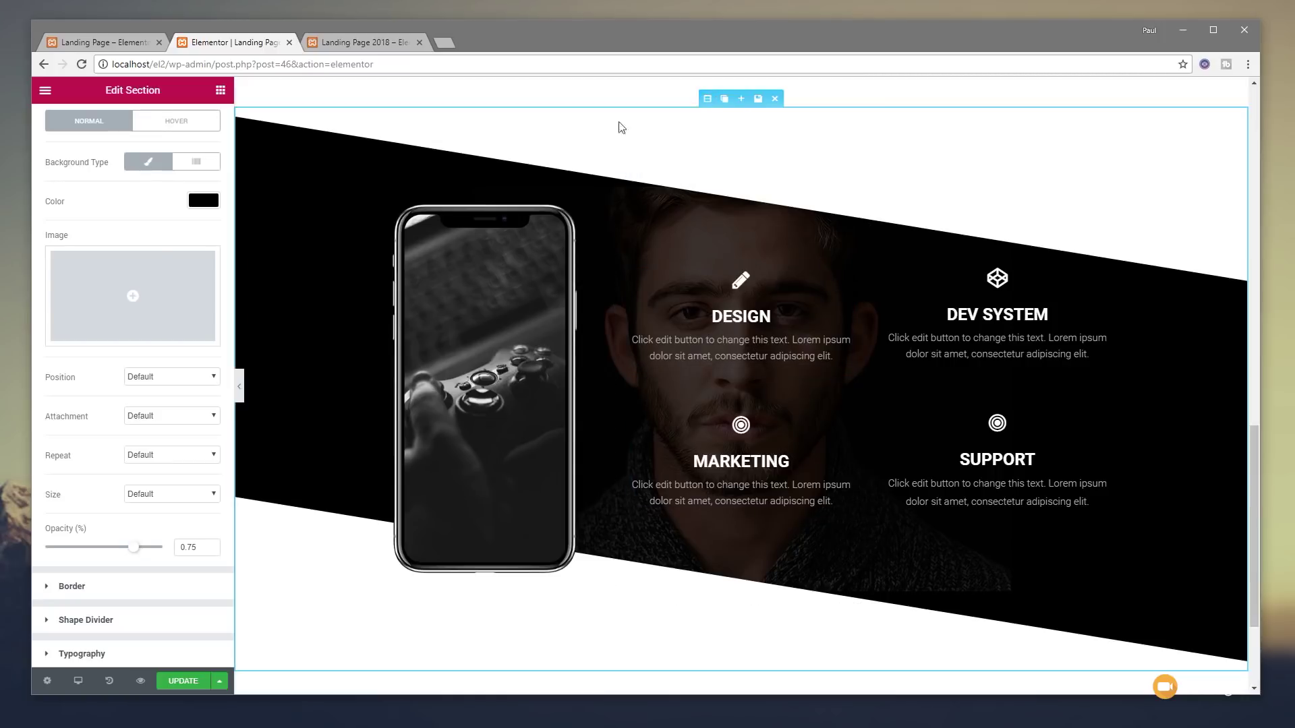
# - Set the phone section's background image size to Cover
pyautogui.scroll(2, 124, 280)
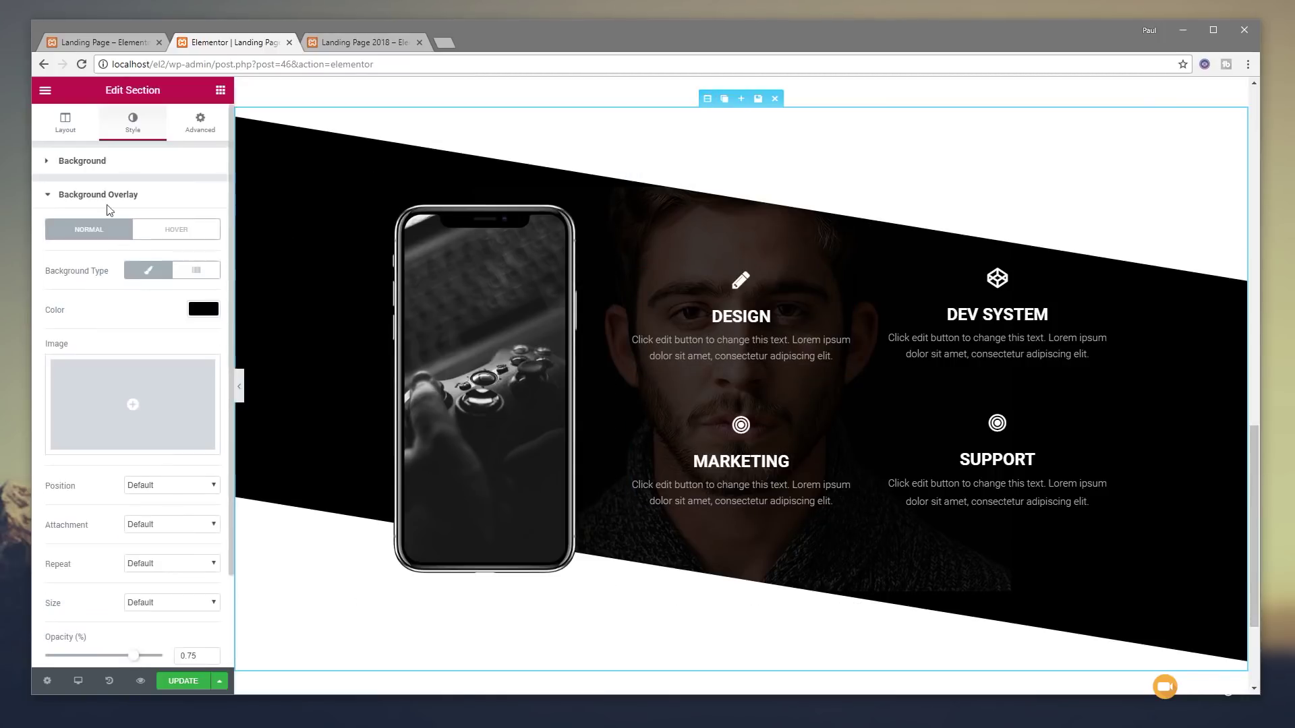
pyautogui.click(94, 162)
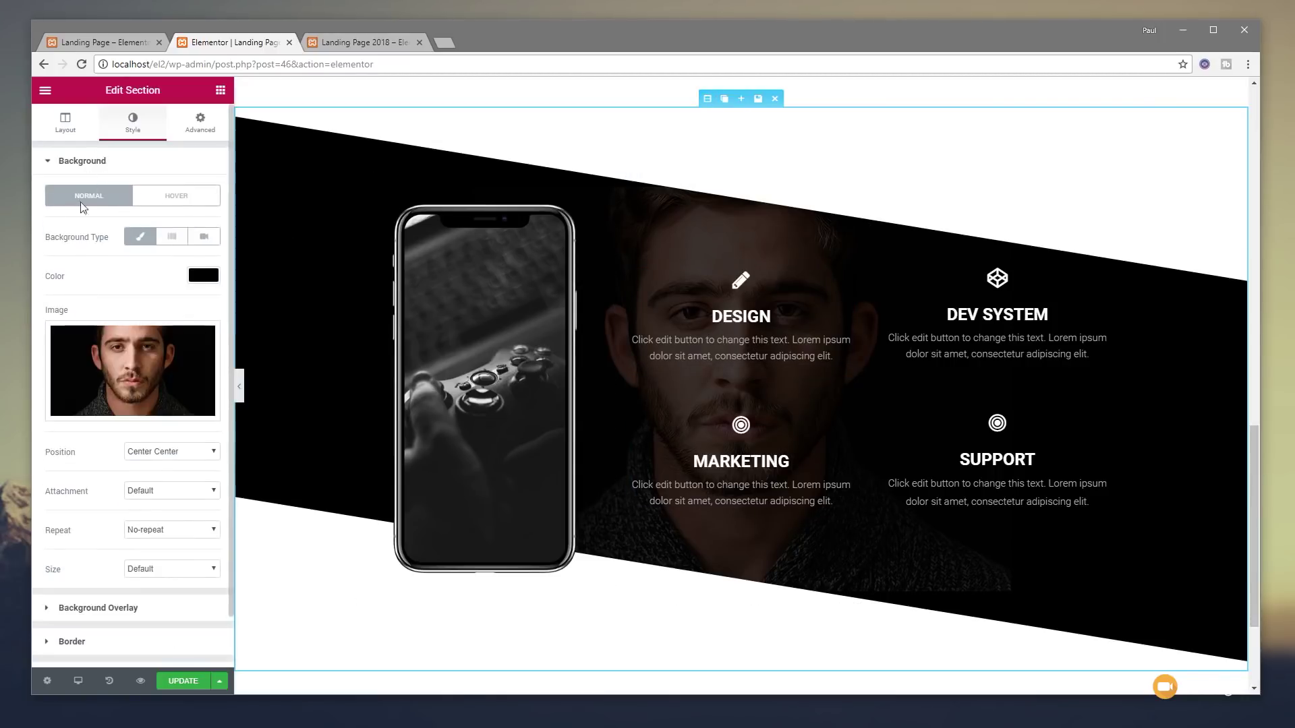
pyautogui.click(171, 569)
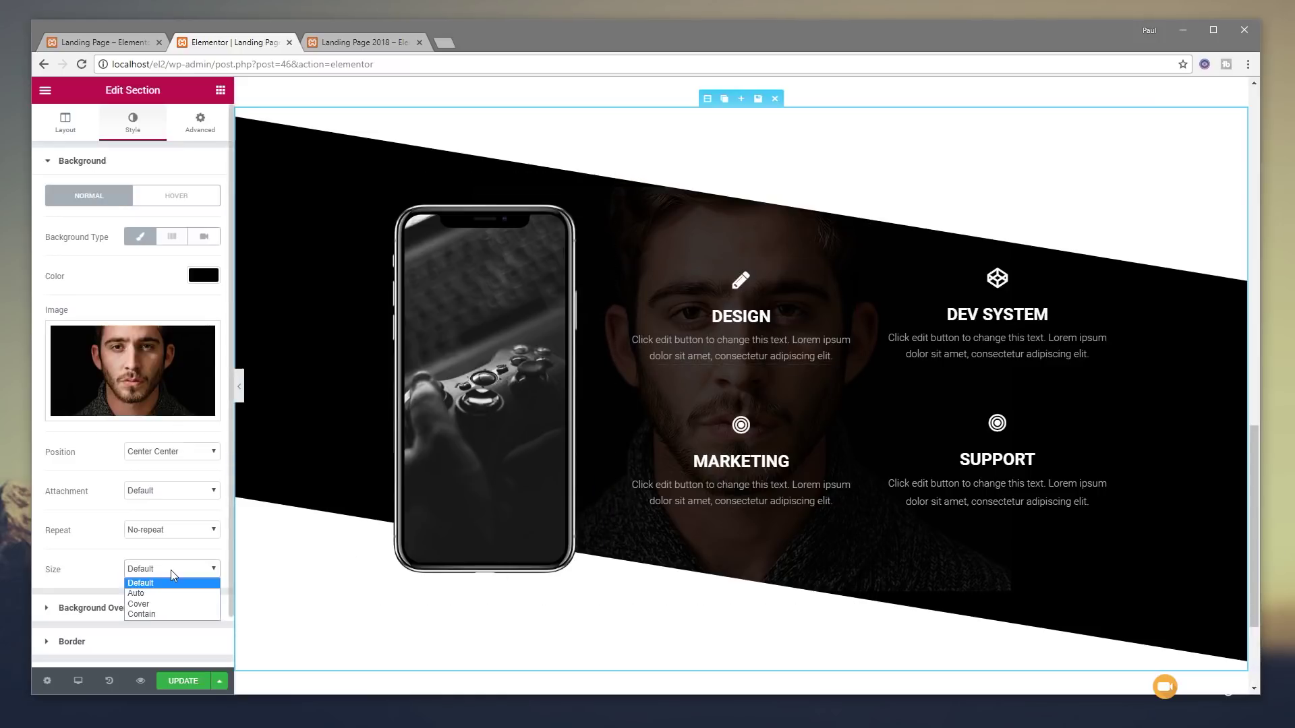
pyautogui.click(147, 605)
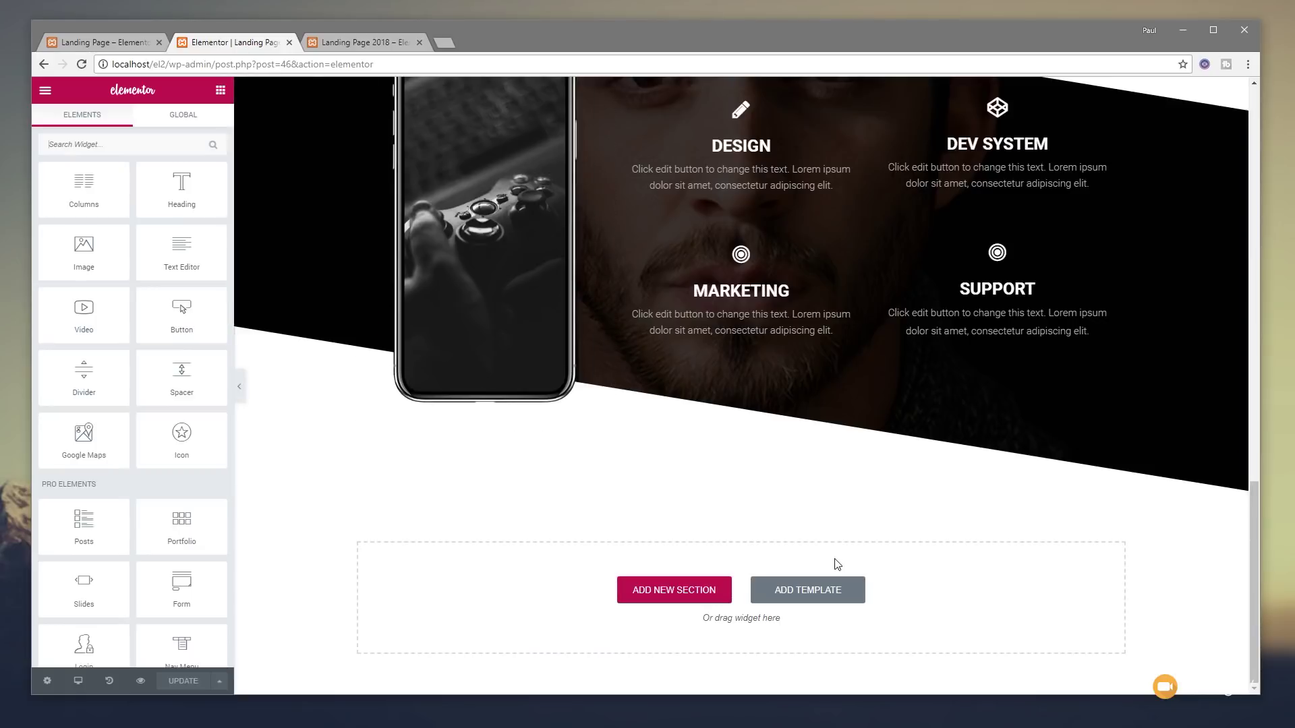
# - Insert the white Applications block with the laptop image from the library's Features category below the phone section
pyautogui.click(829, 598)
pyautogui.click(551, 139)
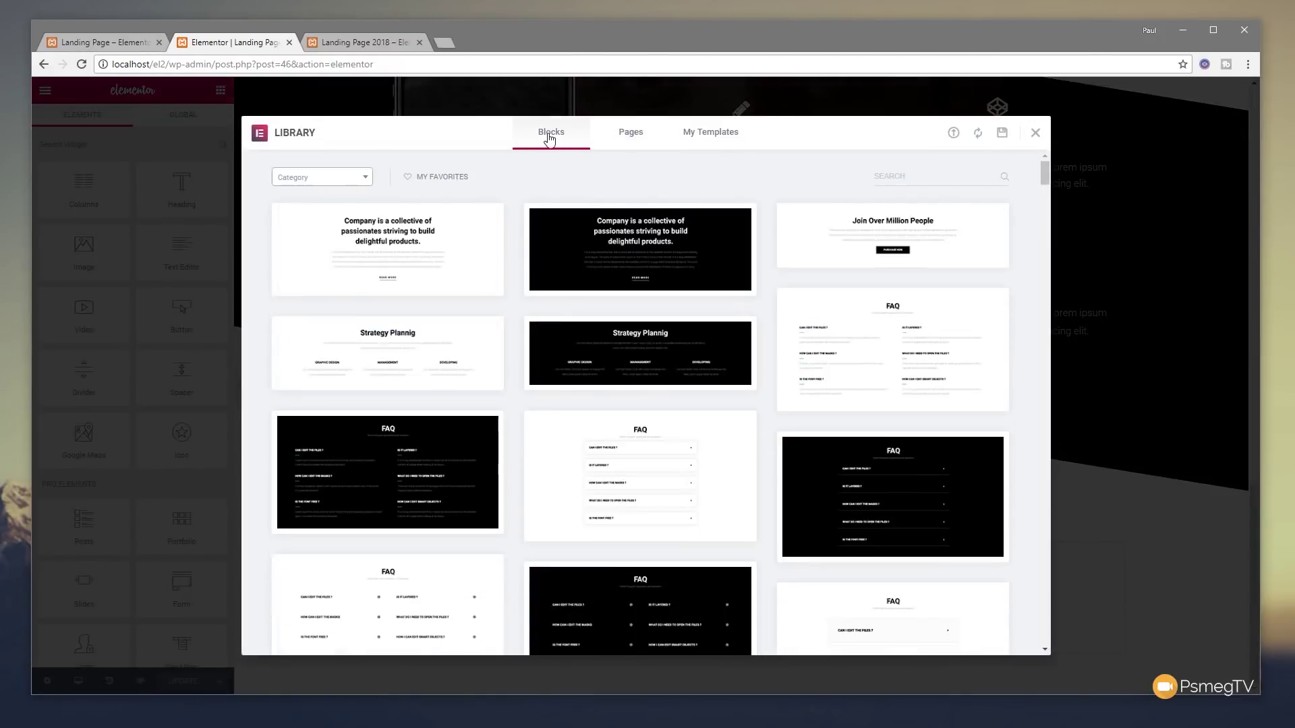
pyautogui.click(371, 178)
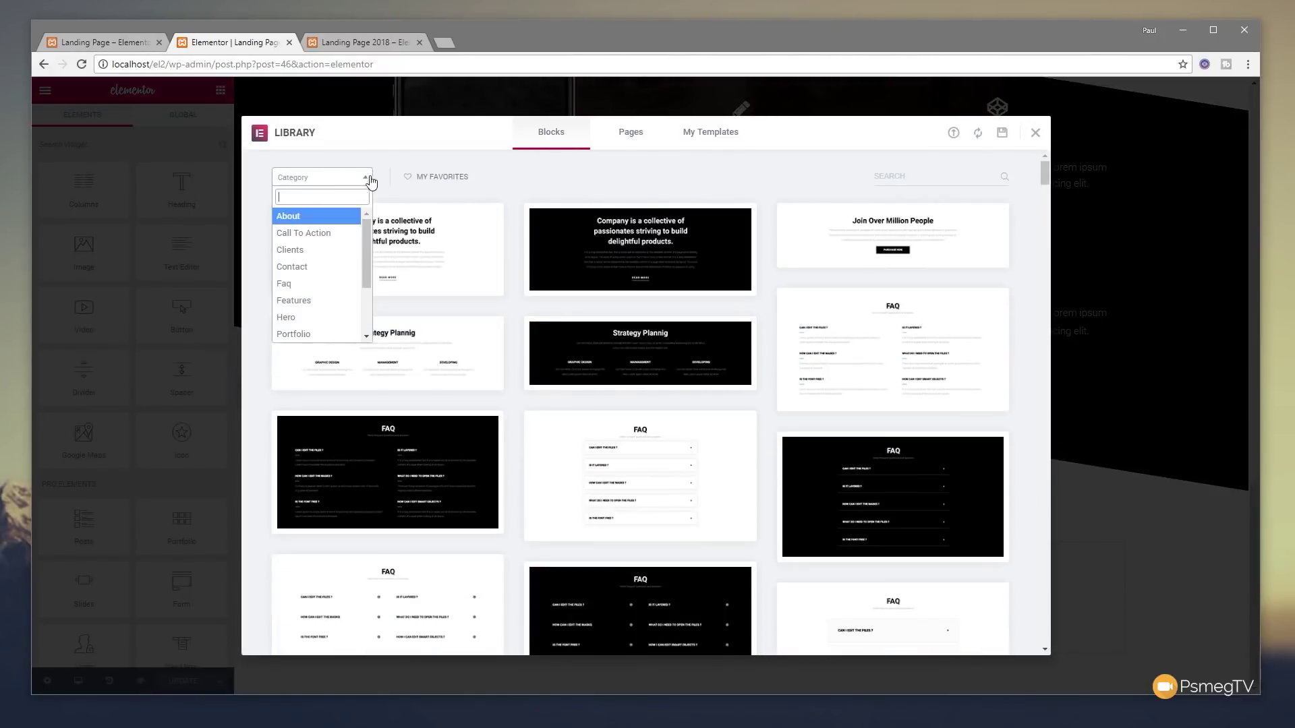
pyautogui.click(310, 304)
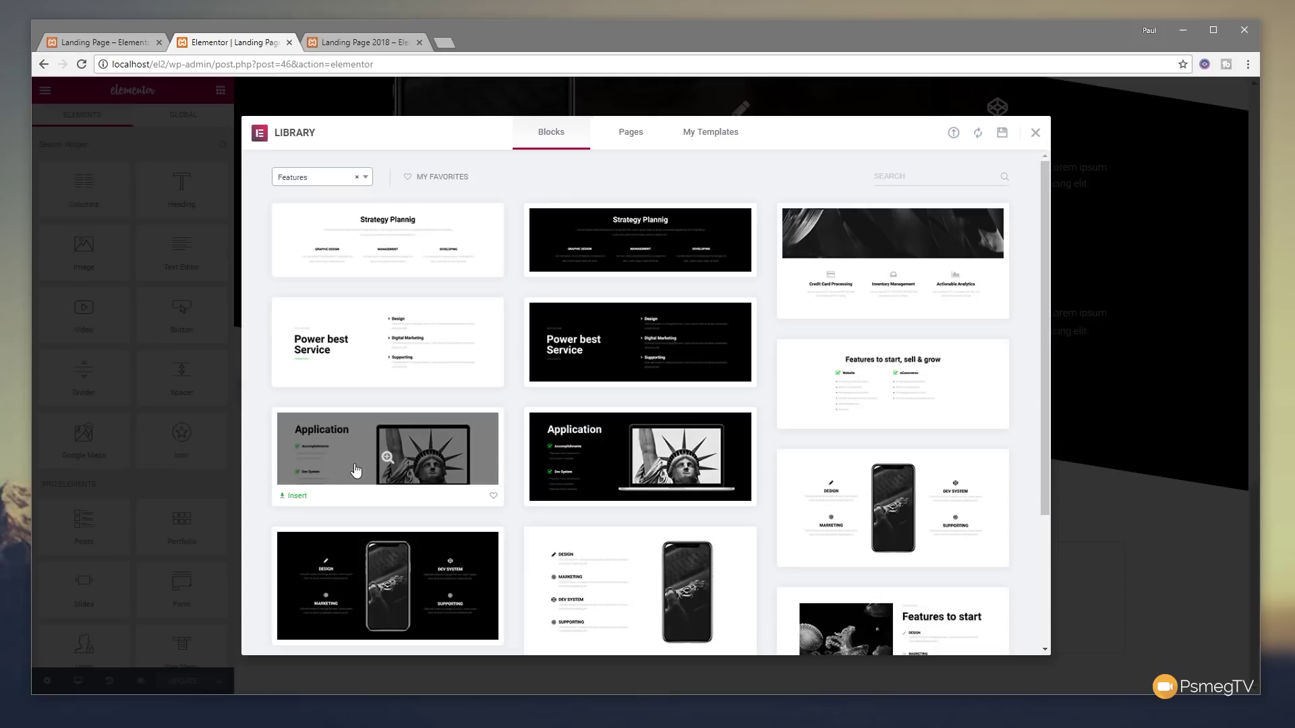
pyautogui.click(343, 441)
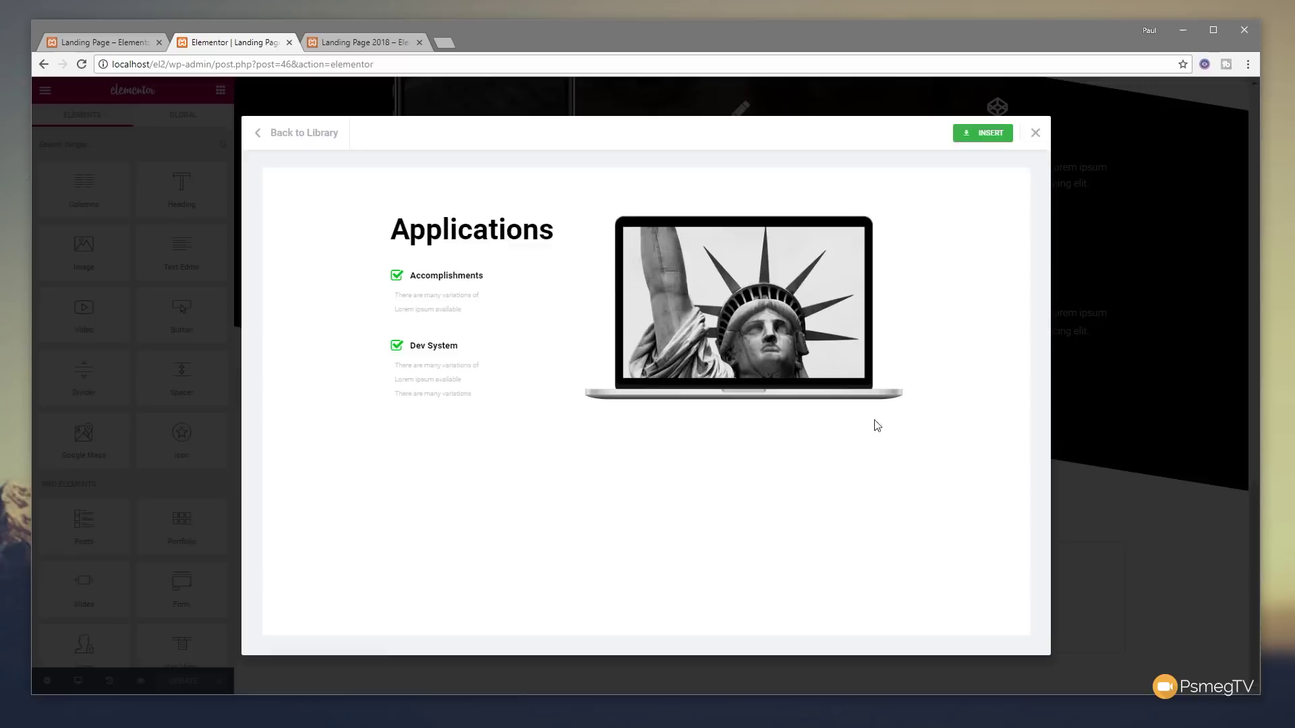
pyautogui.click(982, 133)
pyautogui.scroll(-3, 249, 567)
pyautogui.scroll(-1, 197, 563)
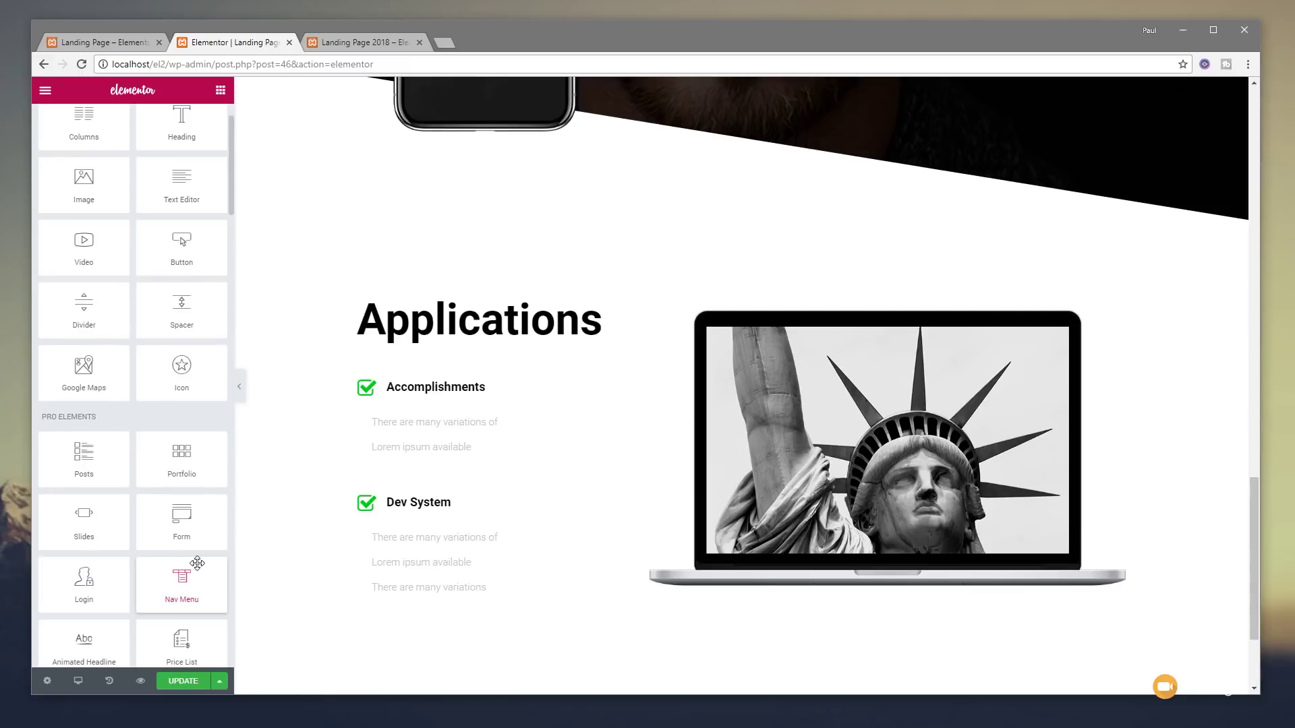
pyautogui.scroll(6, 400, 515)
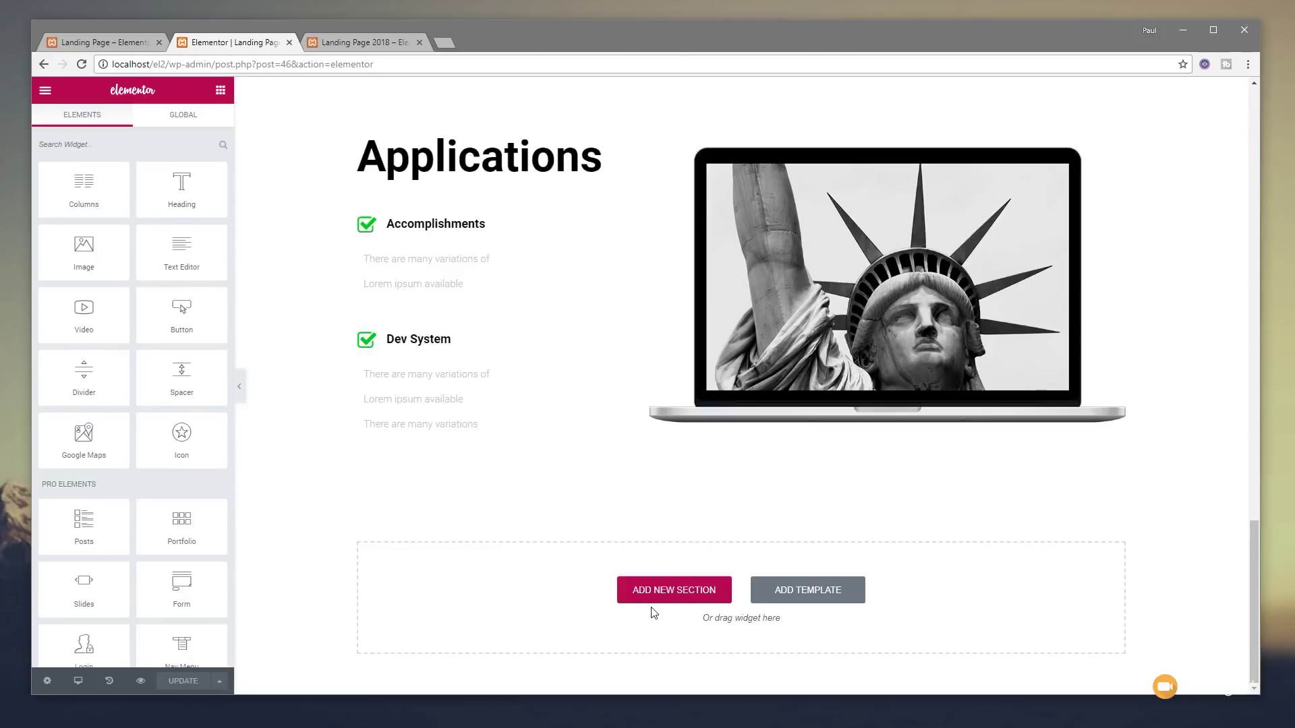
# - Insert the black three-card Check Out Our Testimonials block from the Testimonials category below the Applications section and stretch its section to full width
pyautogui.click(808, 588)
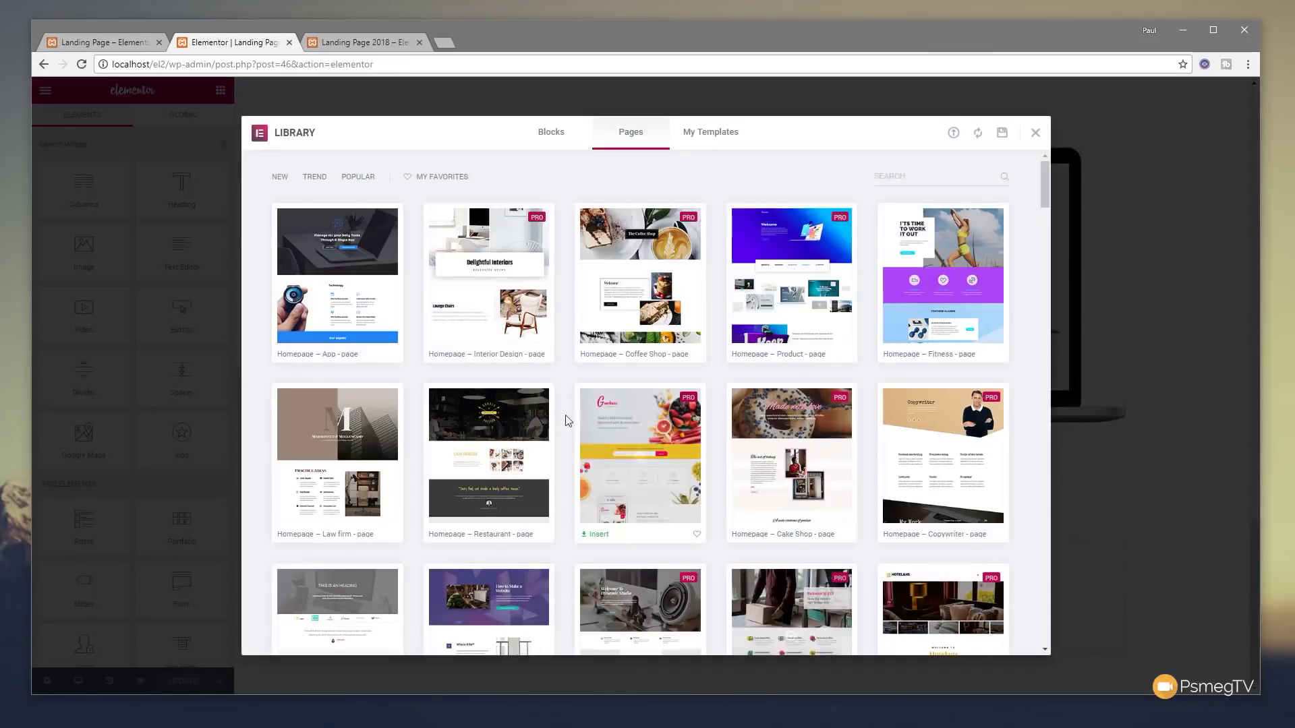
pyautogui.click(558, 139)
pyautogui.click(332, 179)
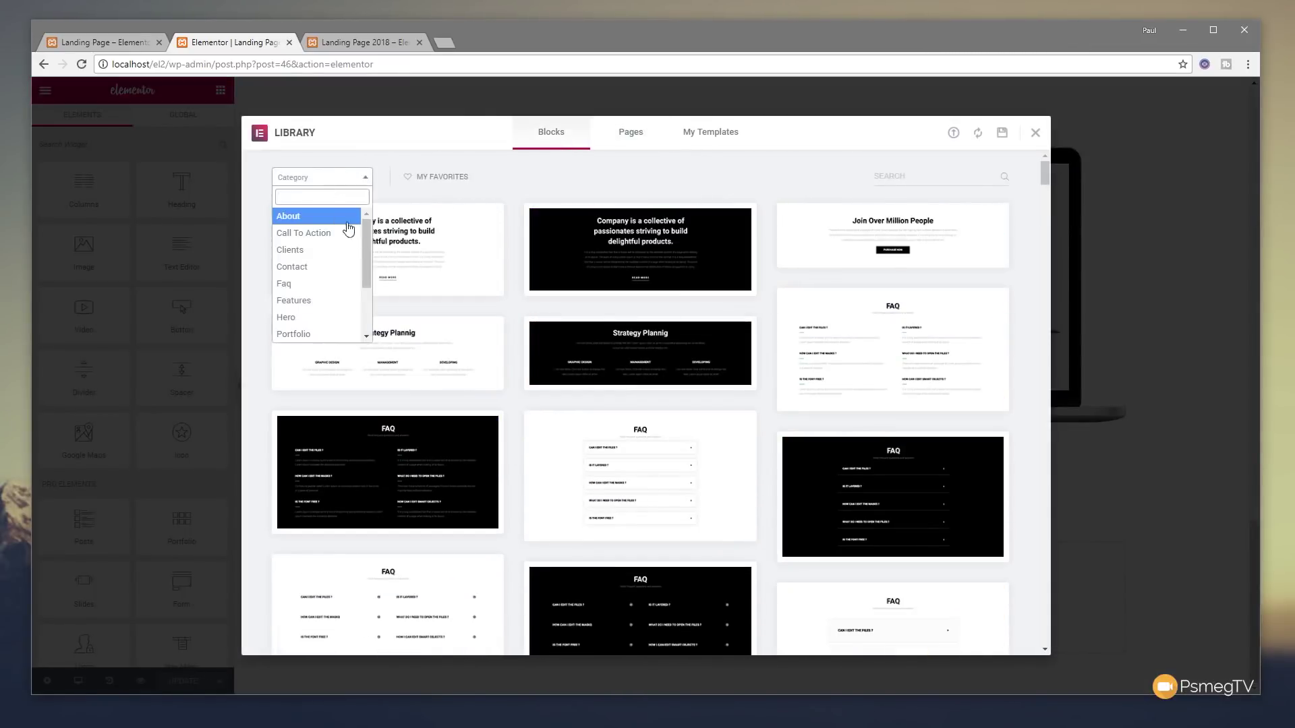
pyautogui.moveTo(366, 245); pyautogui.dragTo(356, 308)
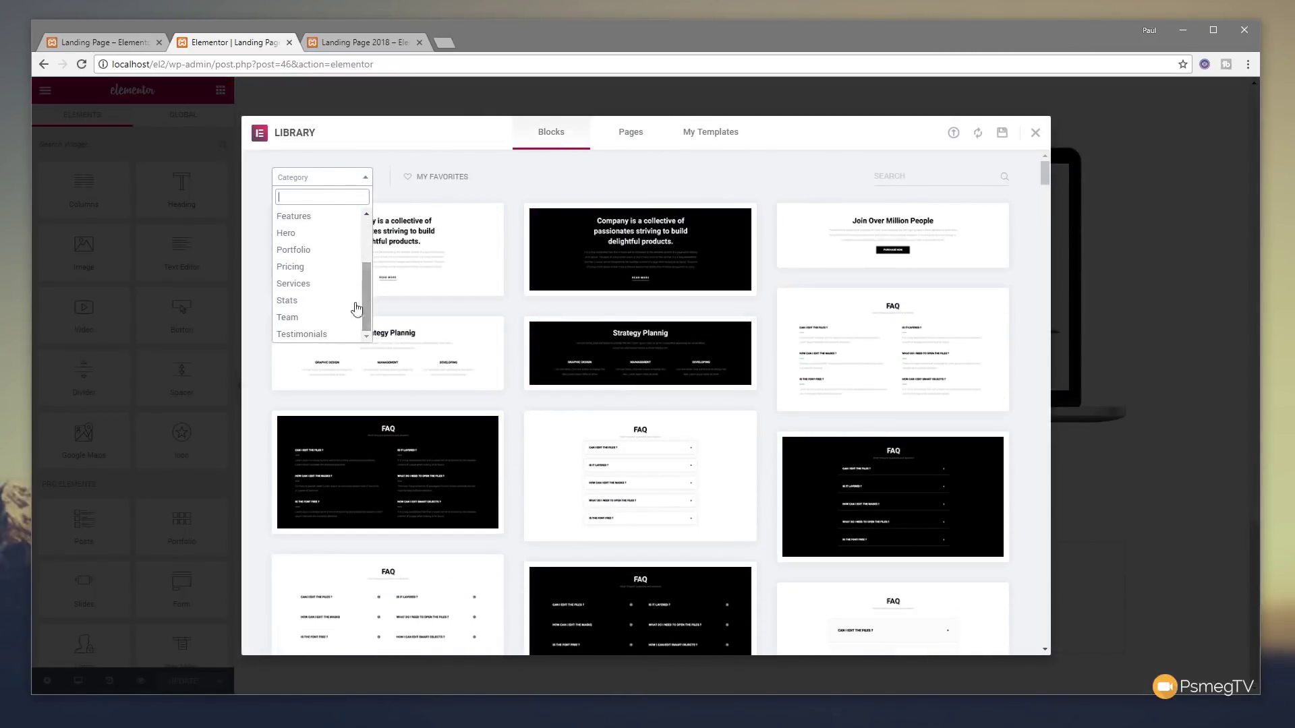
pyautogui.click(309, 335)
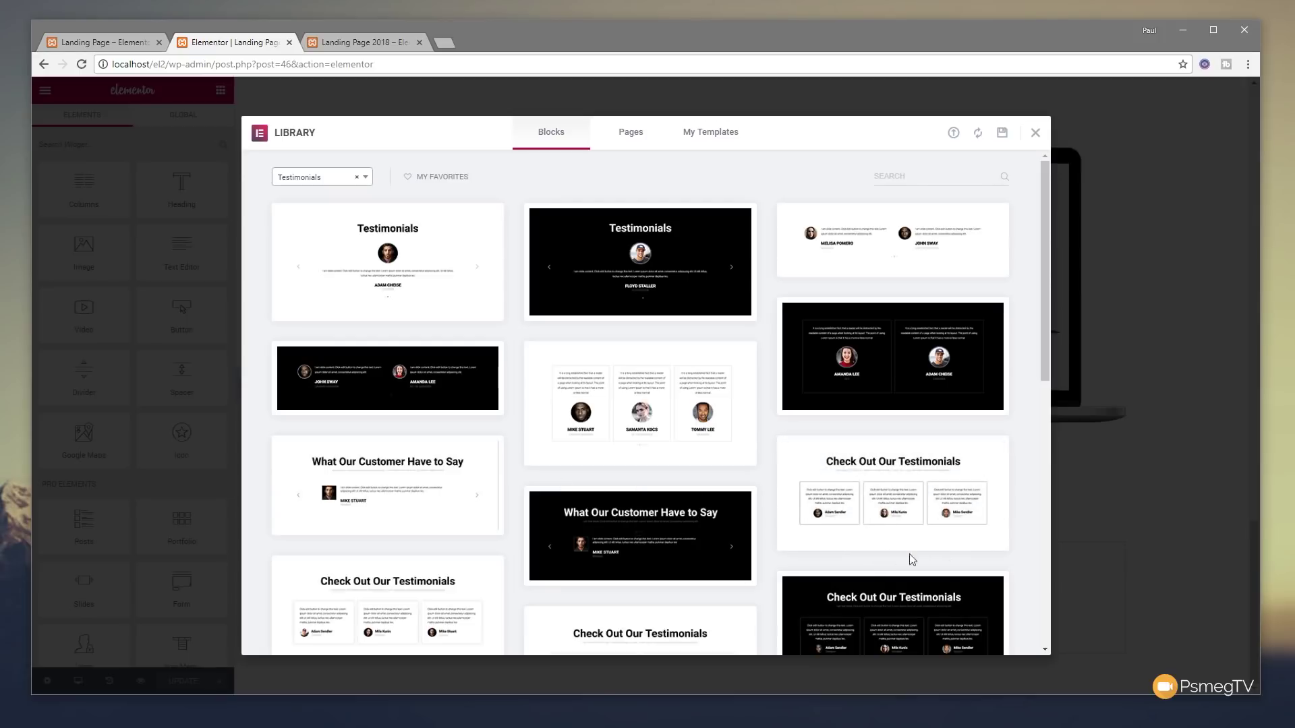
pyautogui.scroll(-4, 951, 555)
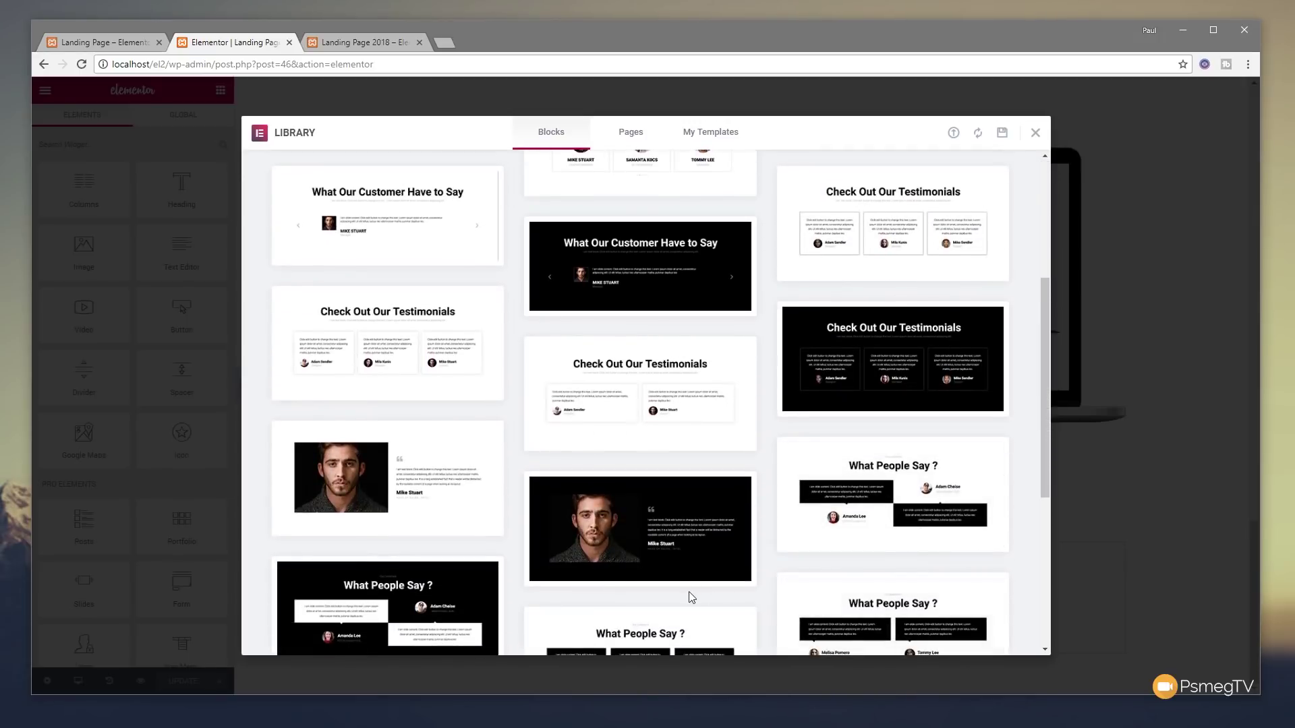
pyautogui.moveTo(931, 389)
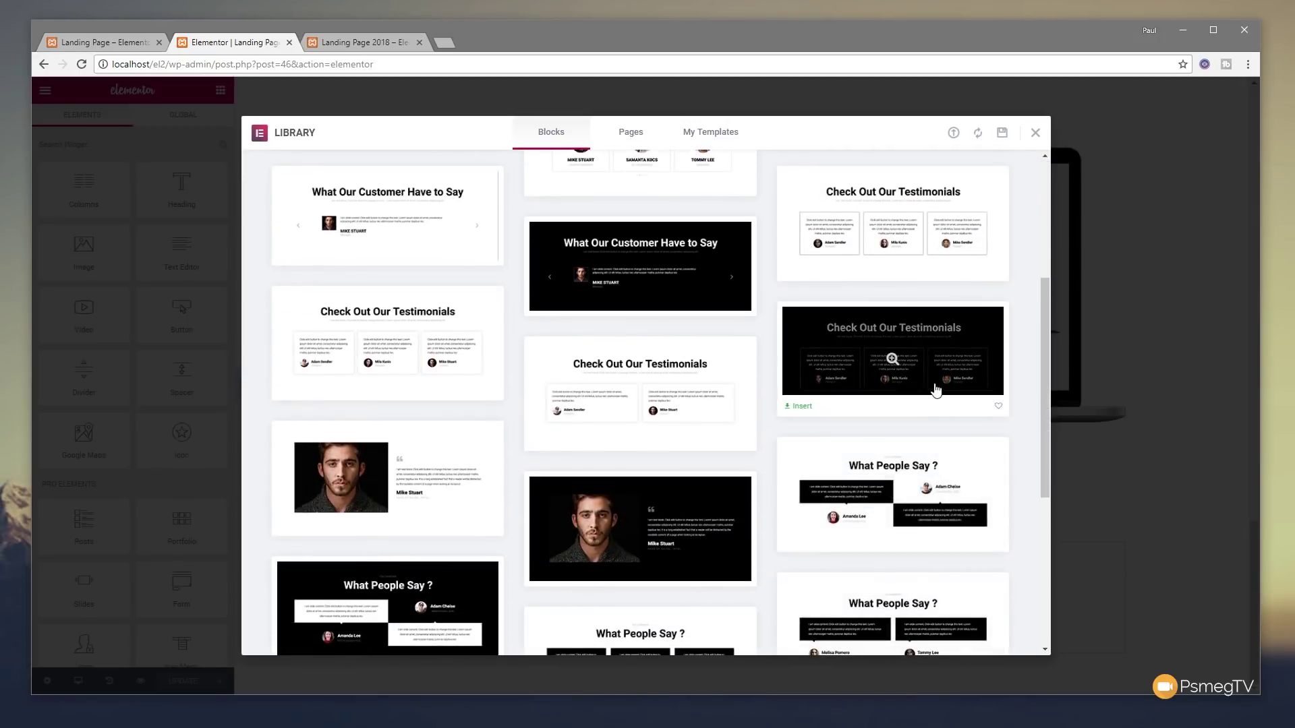
pyautogui.click(802, 407)
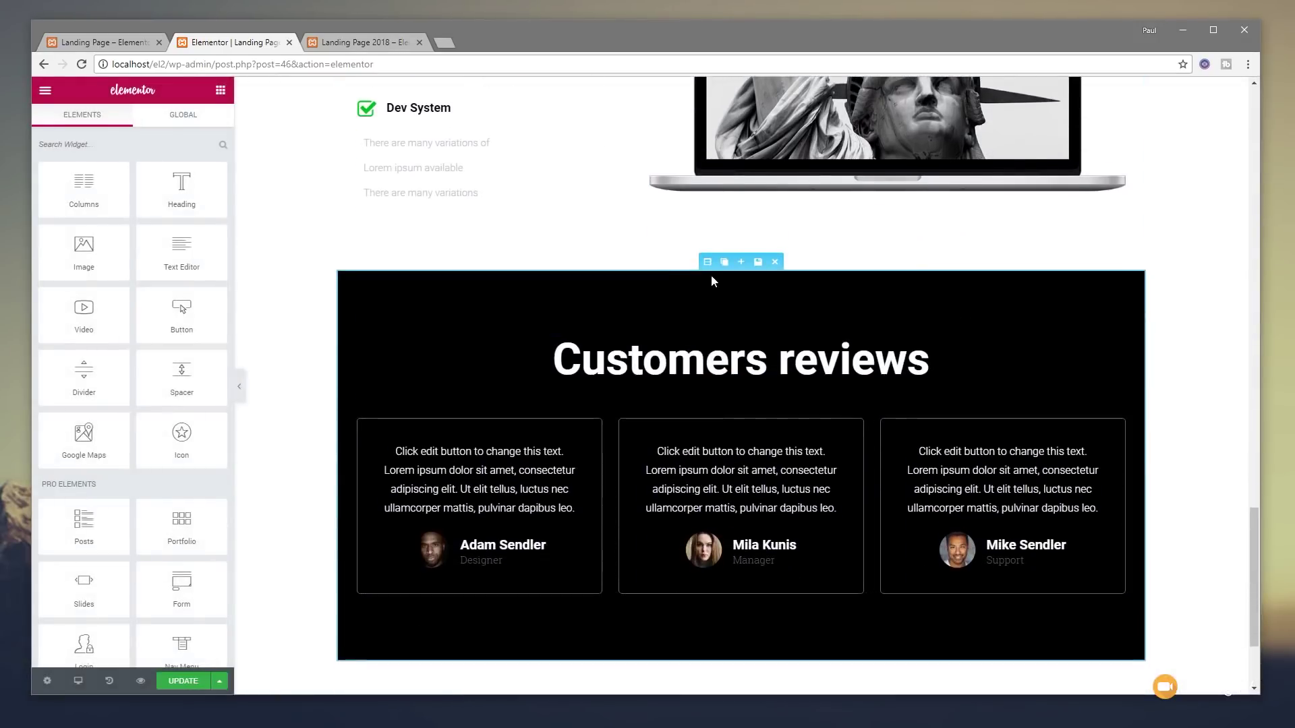
pyautogui.click(707, 261)
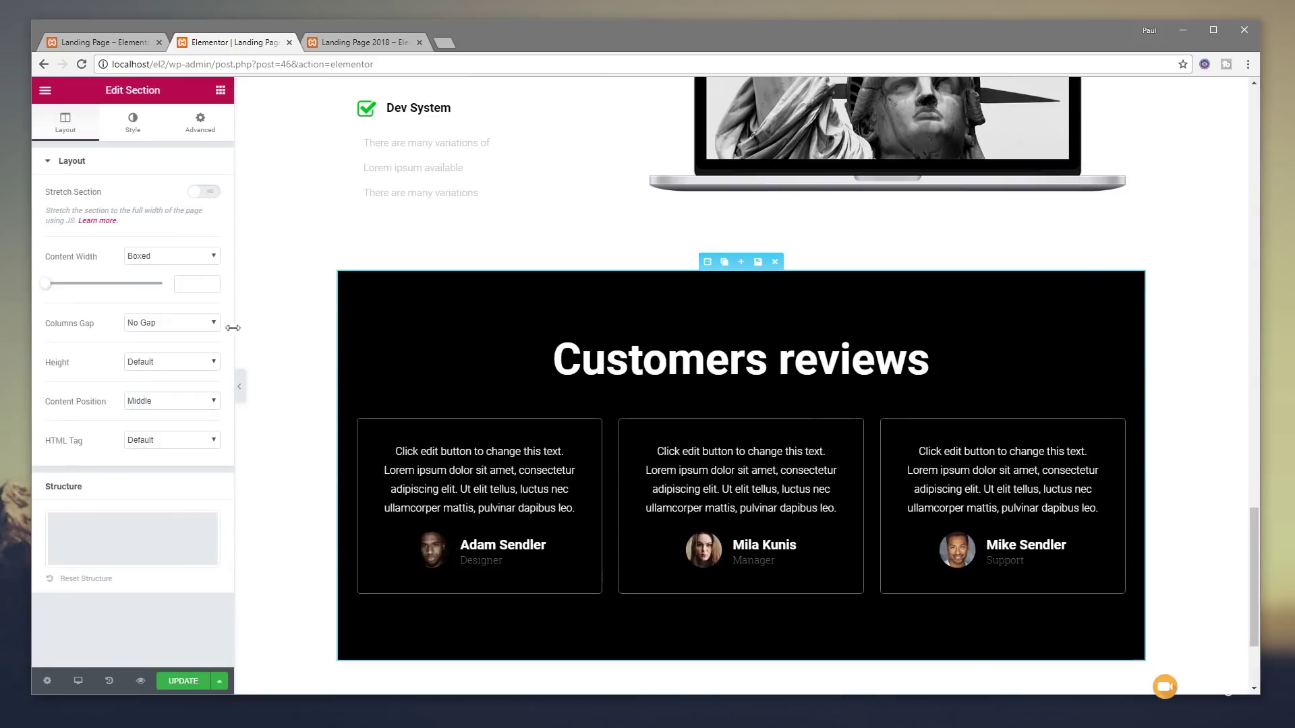
pyautogui.click(207, 191)
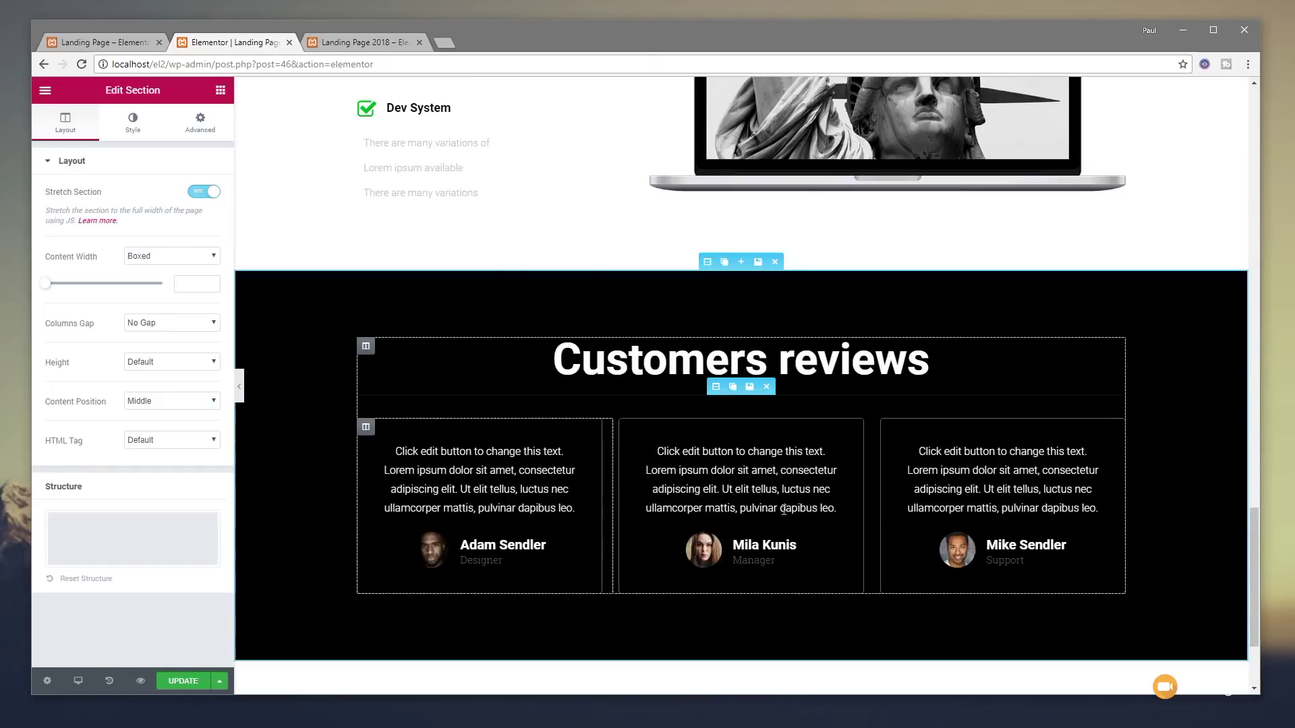
# - Change the heading of the black testimonials section to "Some Raving Feedback"
pyautogui.click(855, 367)
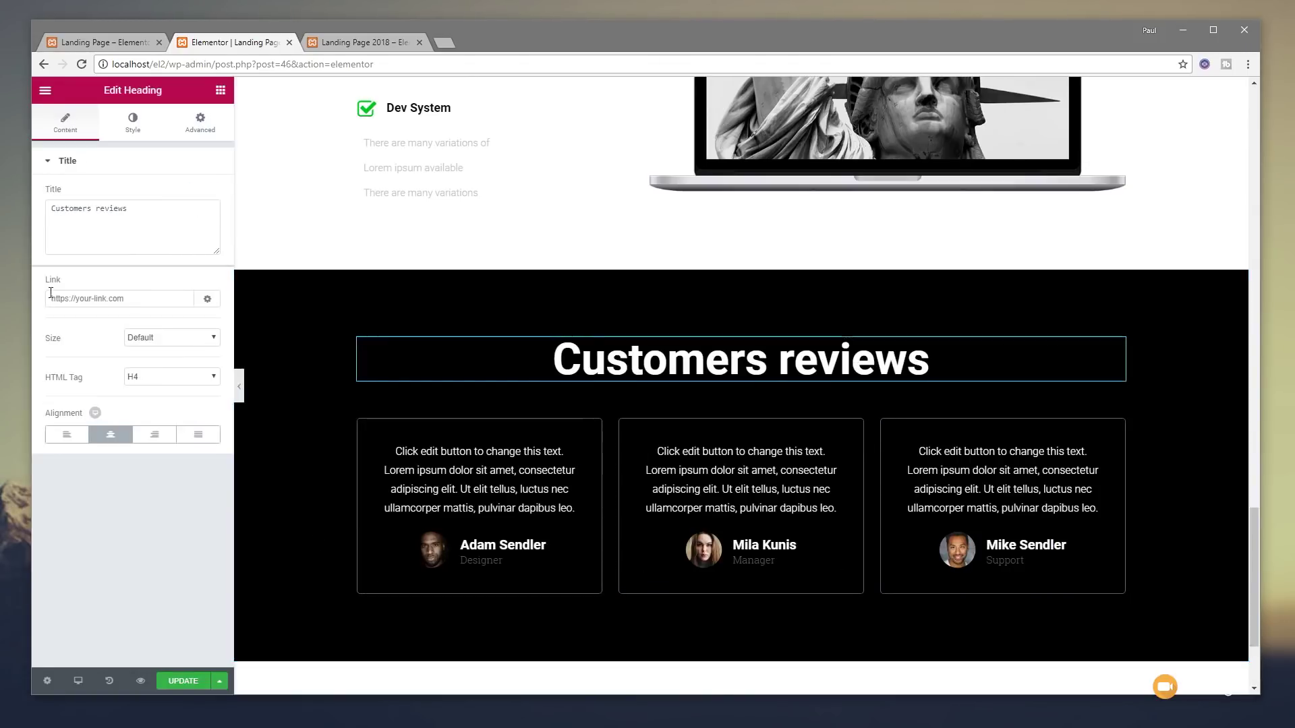
pyautogui.moveTo(131, 208); pyautogui.dragTo(15, 209)
pyautogui.write('Som')
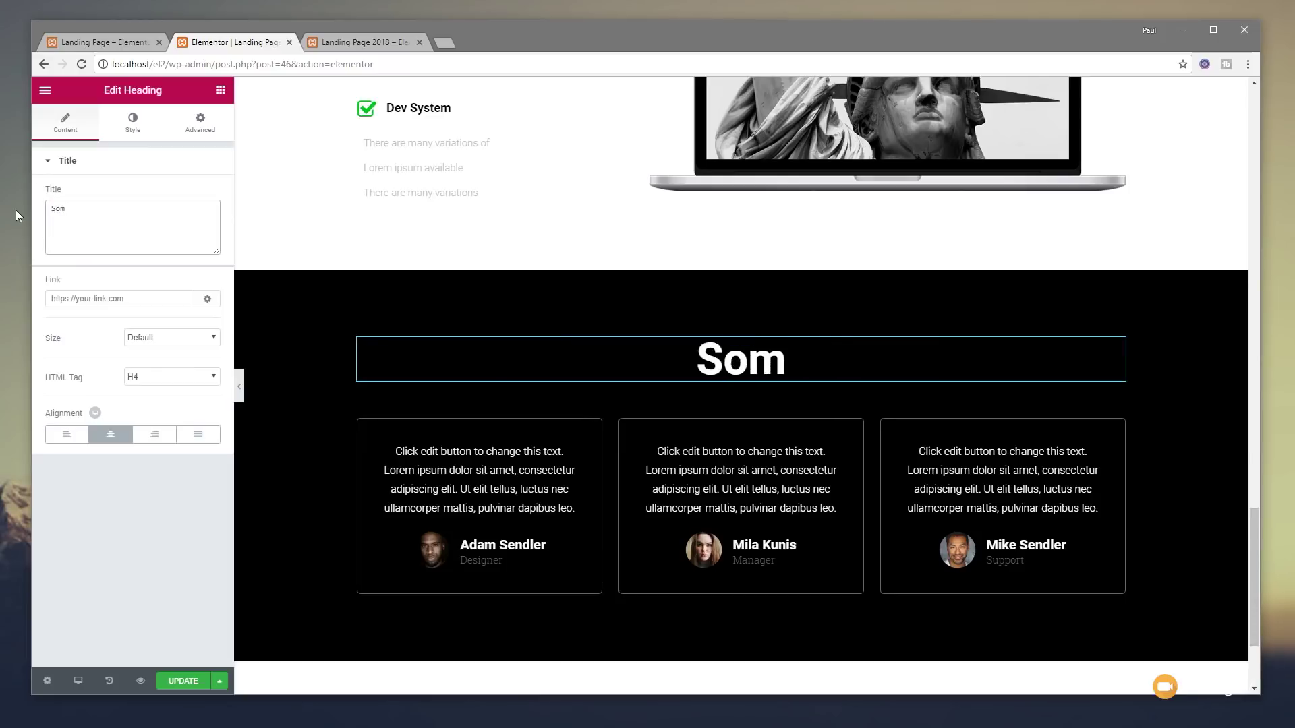
pyautogui.write('e Raving Feedback')
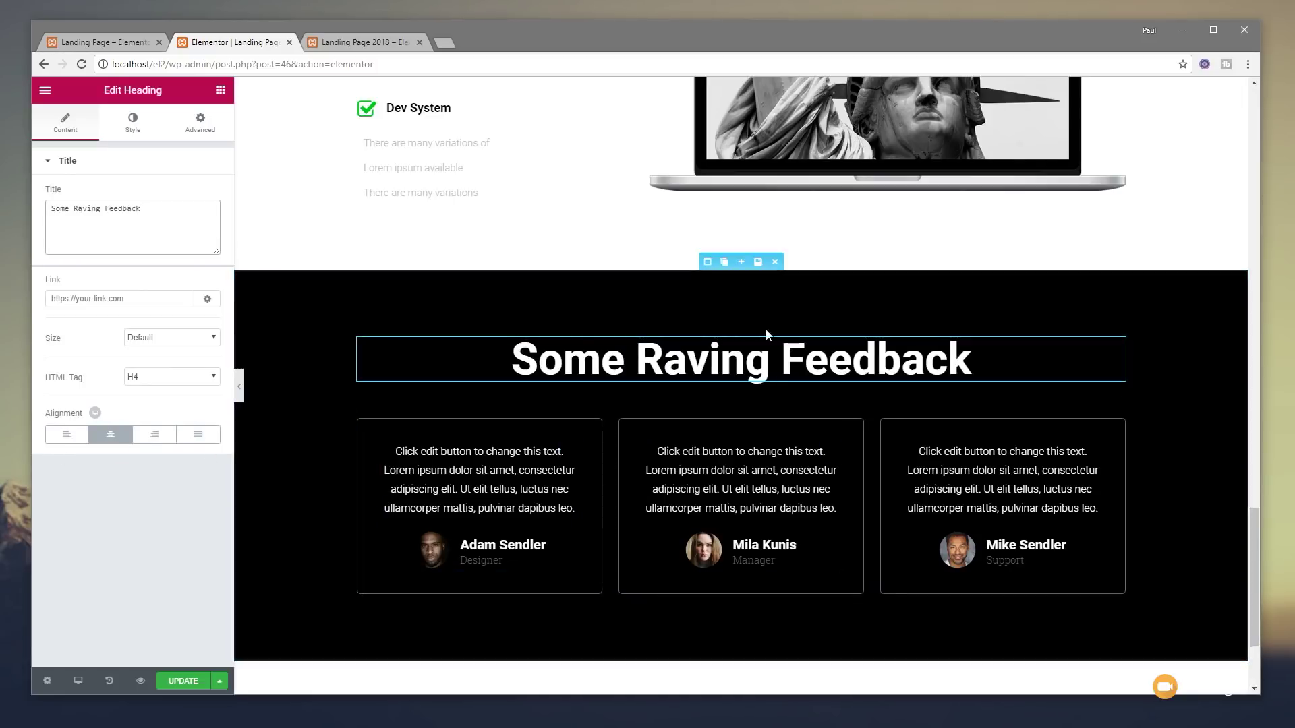
# - Add a centered Heading widget above "Some Raving Feedback" with the text "Customer Reviews"
pyautogui.click(213, 96)
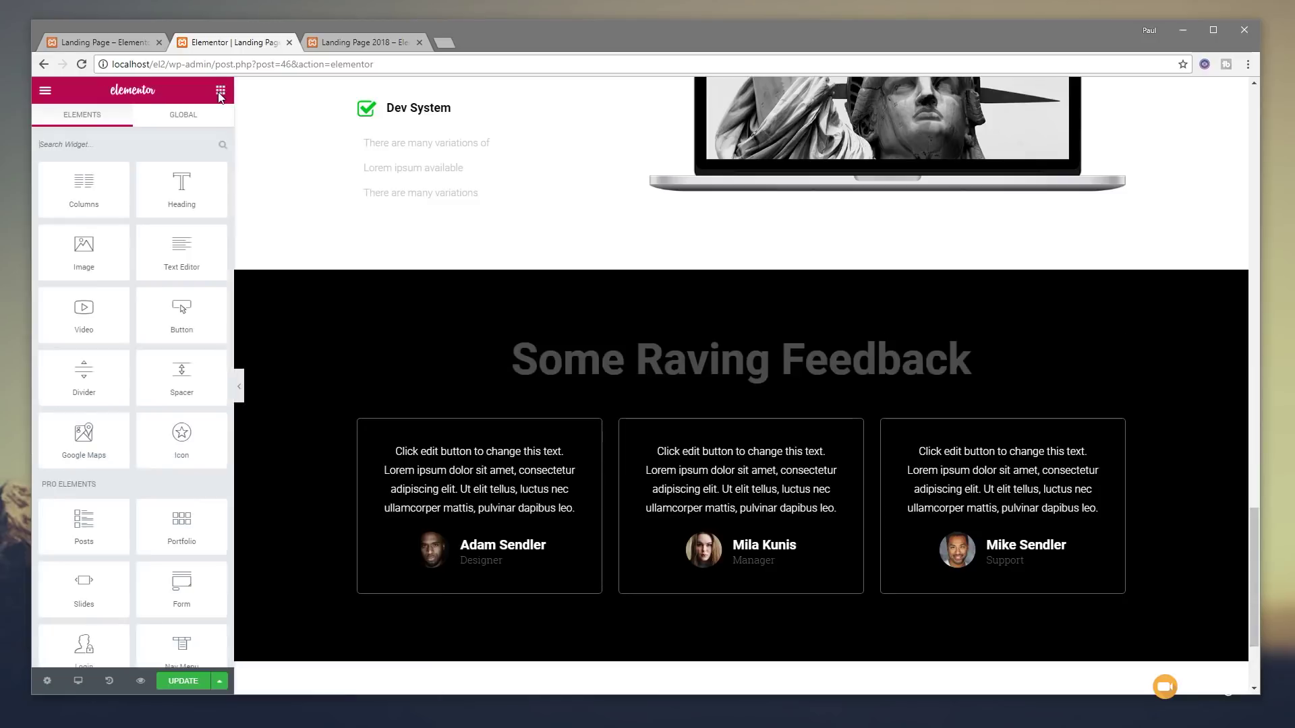
pyautogui.moveTo(181, 189); pyautogui.dragTo(743, 336)
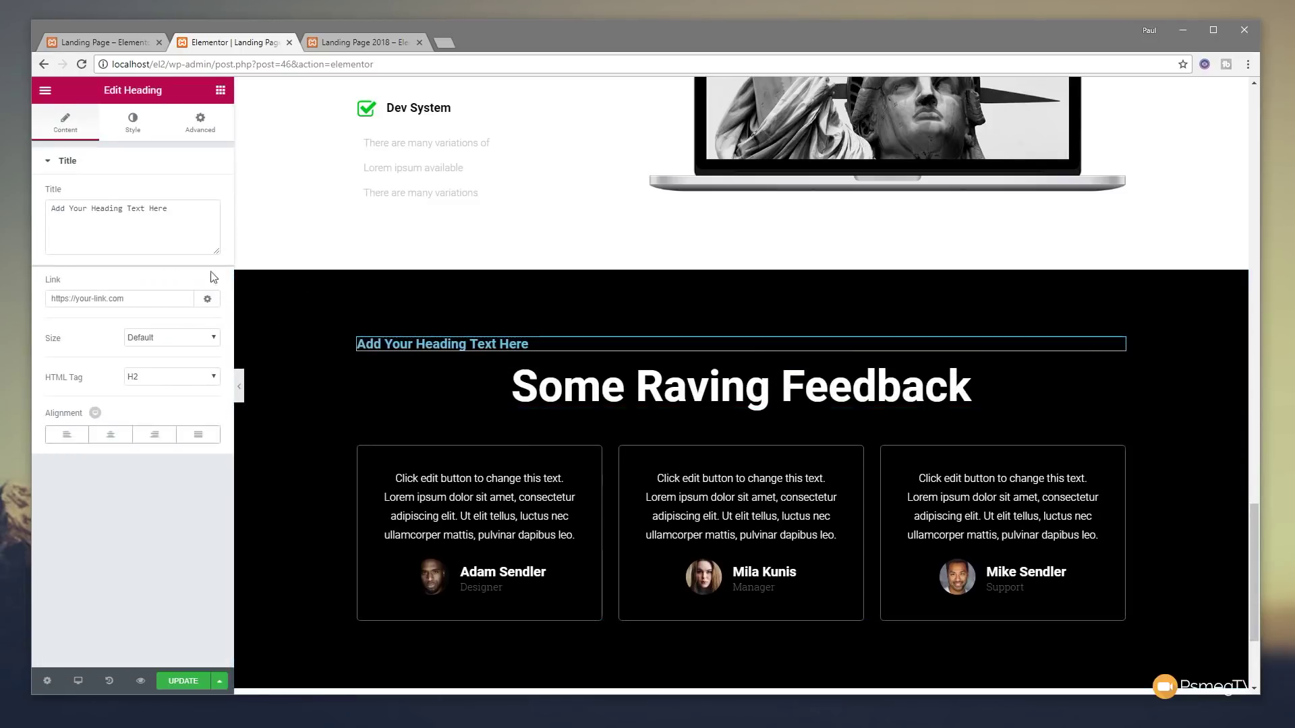
pyautogui.click(110, 435)
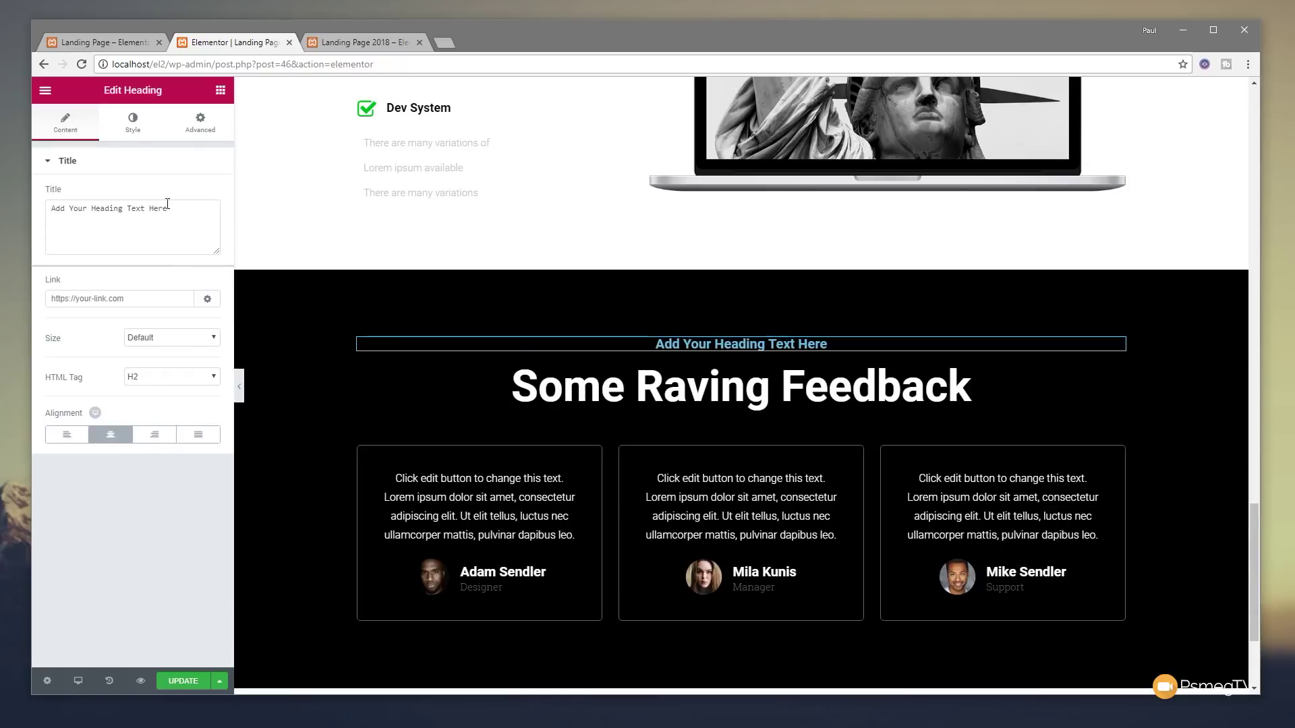
pyautogui.click(133, 122)
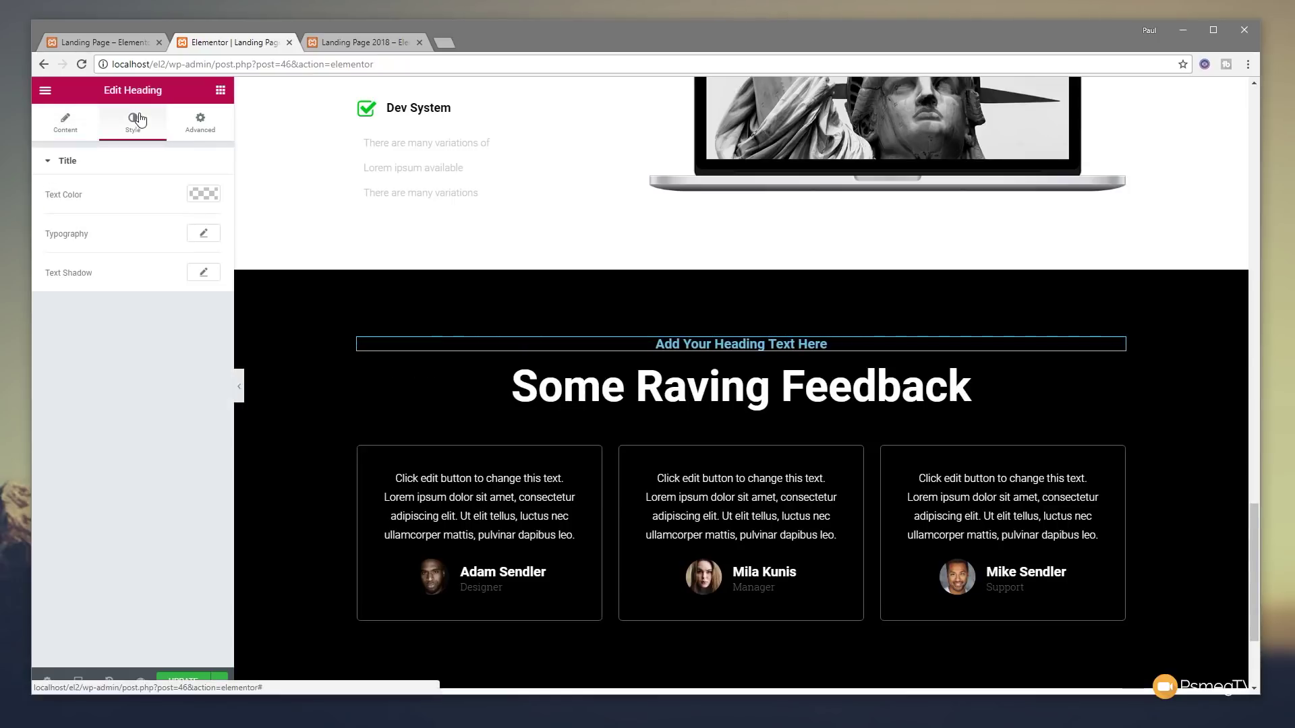
pyautogui.click(68, 125)
pyautogui.moveTo(135, 224); pyautogui.dragTo(42, 200)
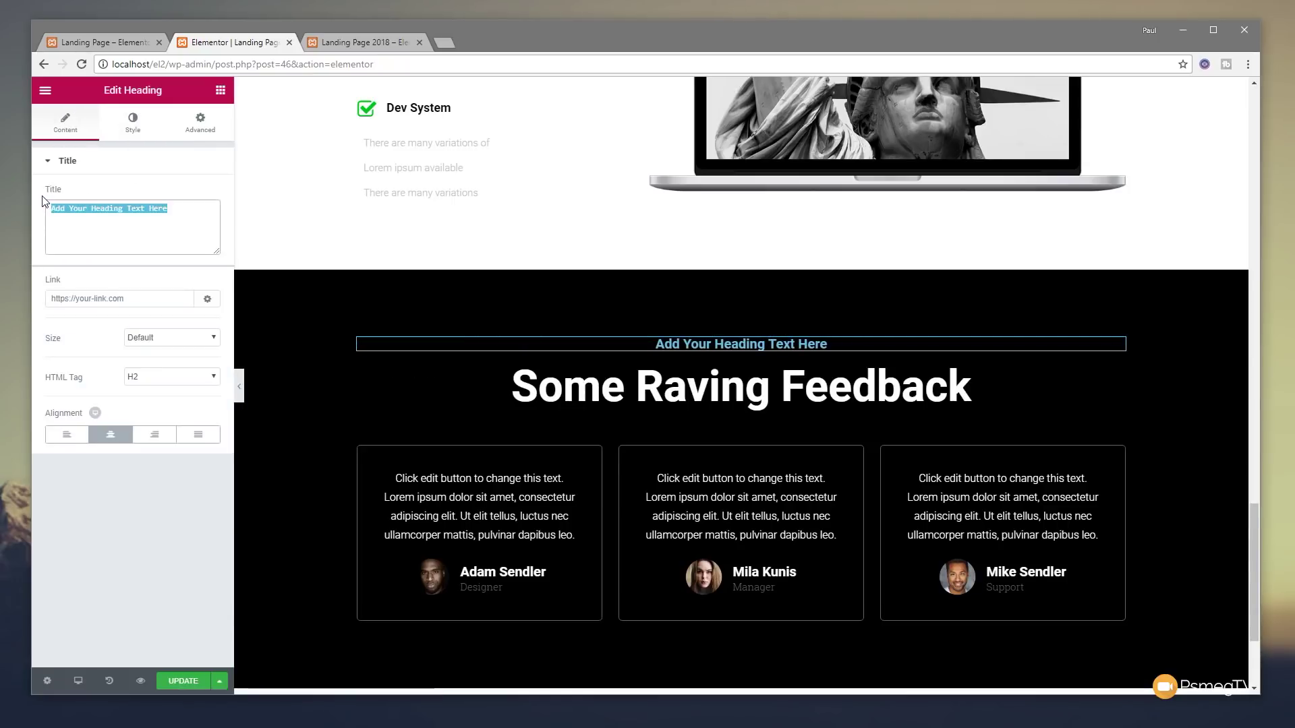
pyautogui.write('Customer Reviews')
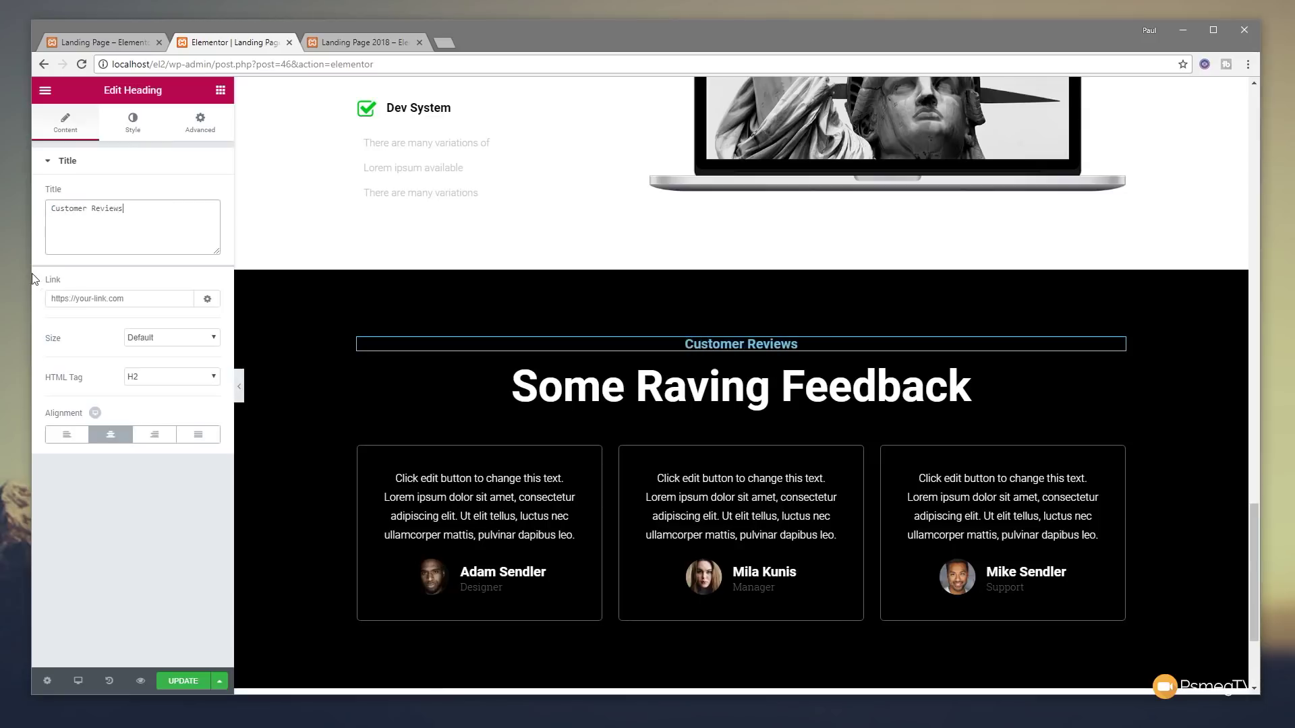
# - Set the text color of the "Customer Reviews" heading to white (#ffffff)
pyautogui.click(133, 123)
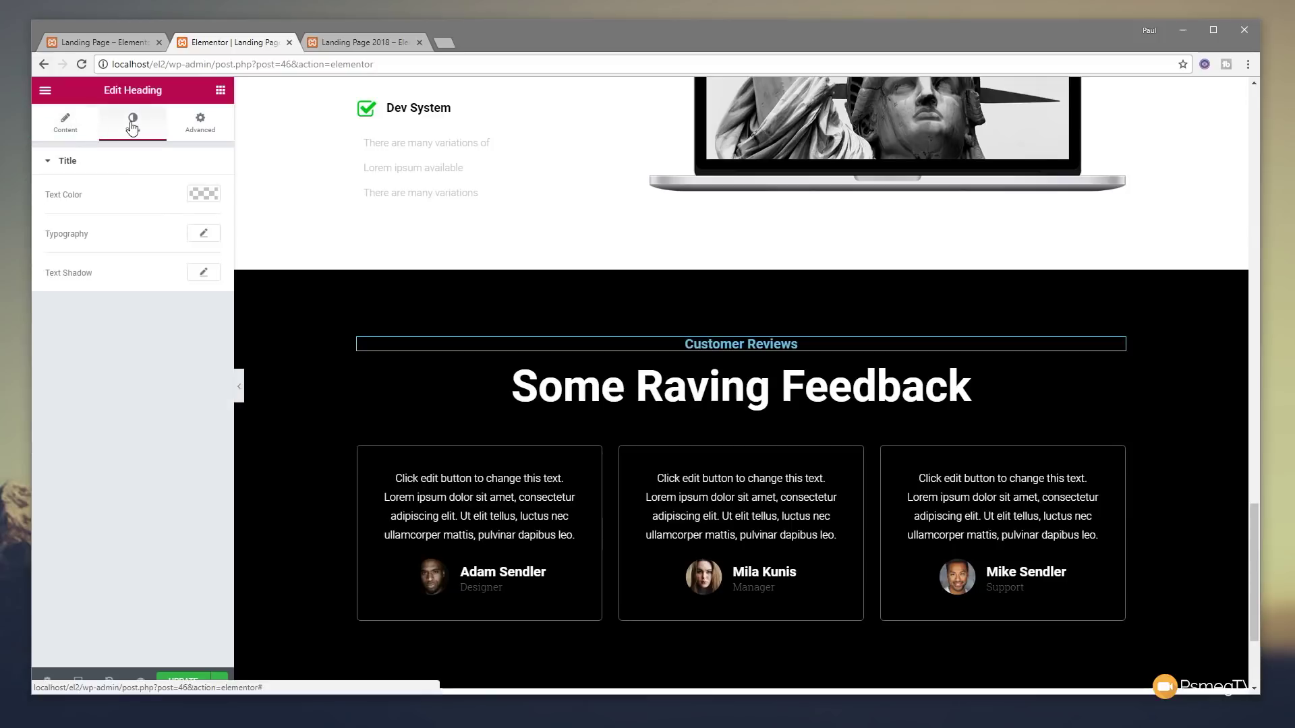
pyautogui.click(200, 195)
pyautogui.click(170, 354)
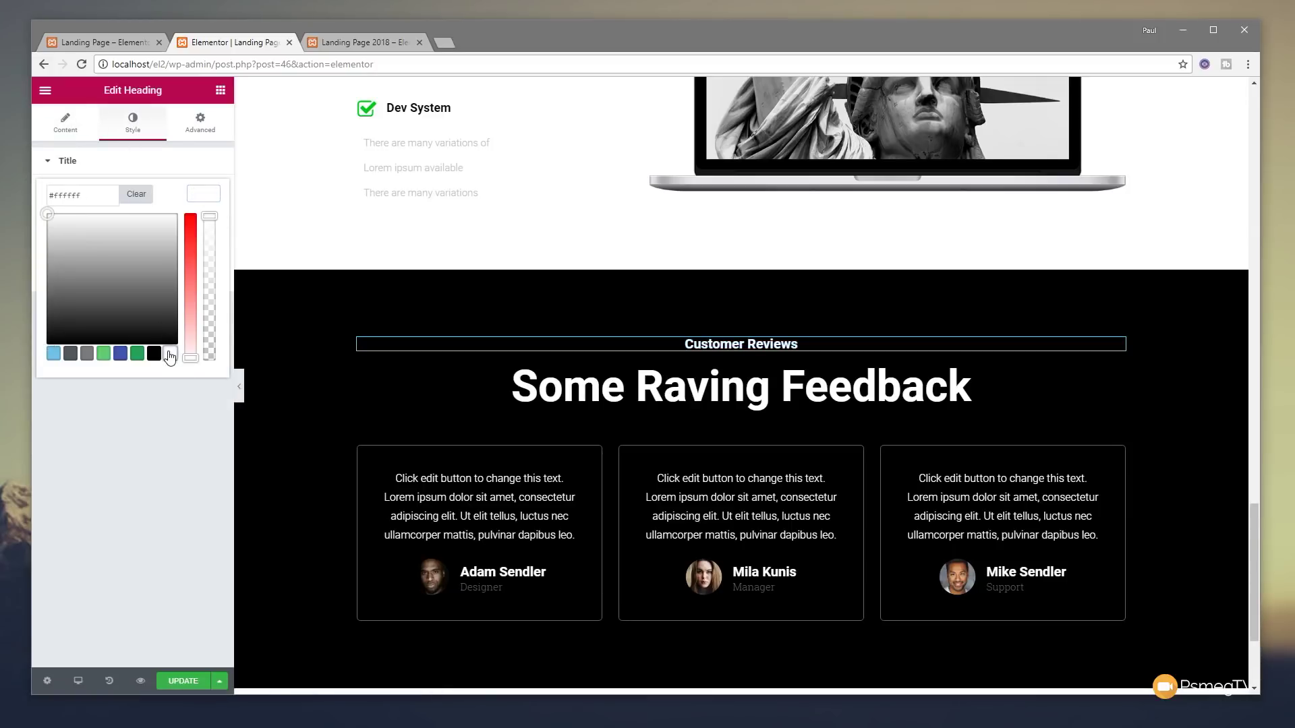
pyautogui.click(138, 195)
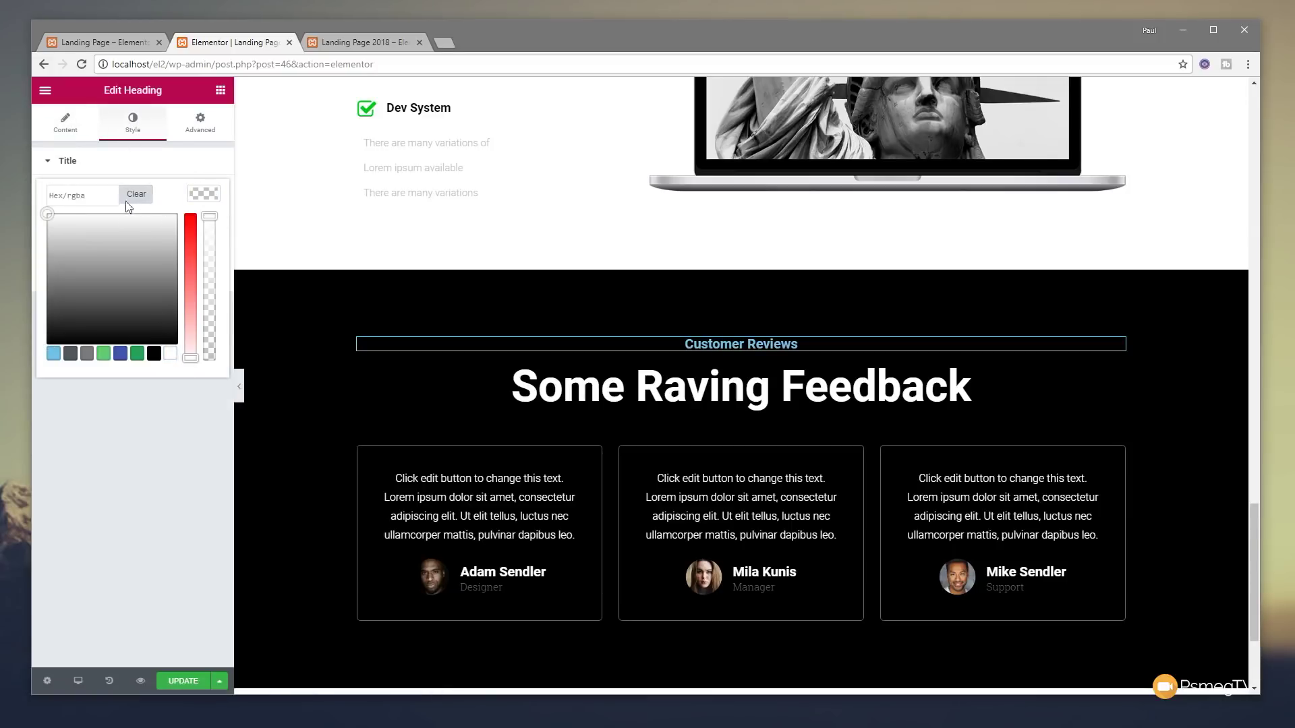
pyautogui.click(166, 354)
pyautogui.click(201, 197)
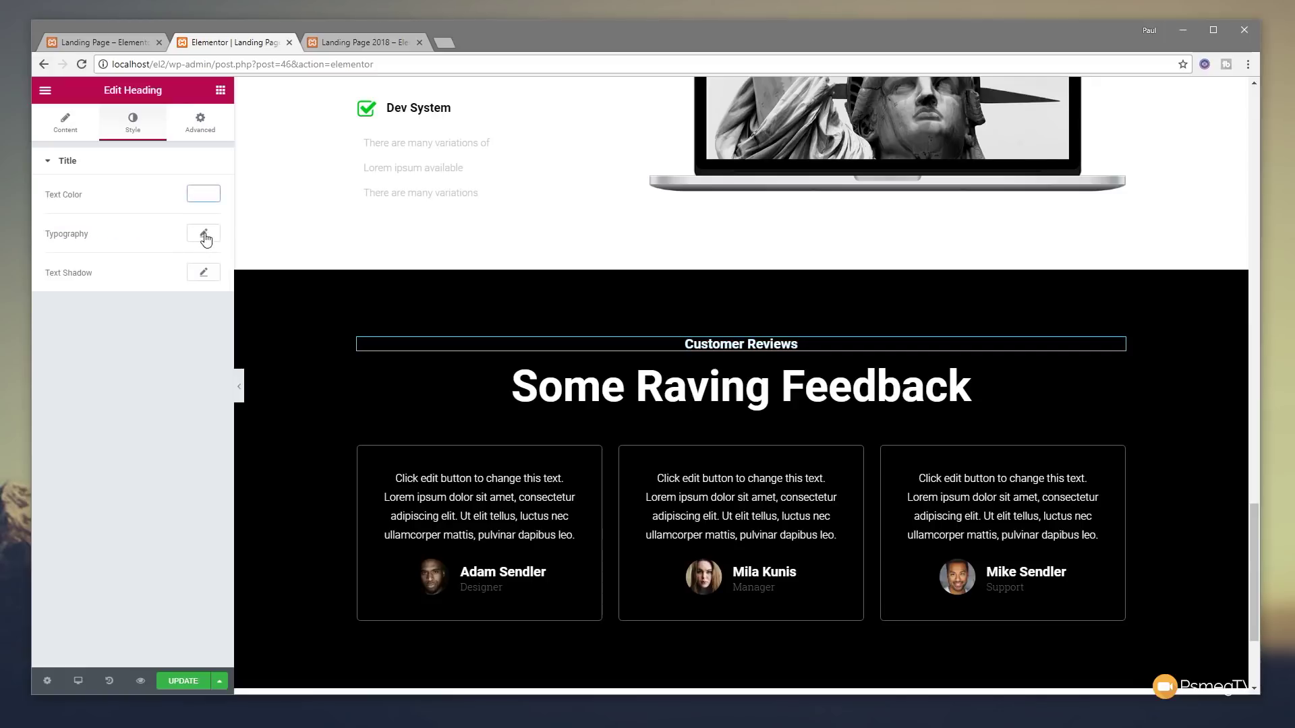
# - Set the "Customer Reviews" heading's font weight to 300 and its font size to slightly under 17 px
pyautogui.click(203, 236)
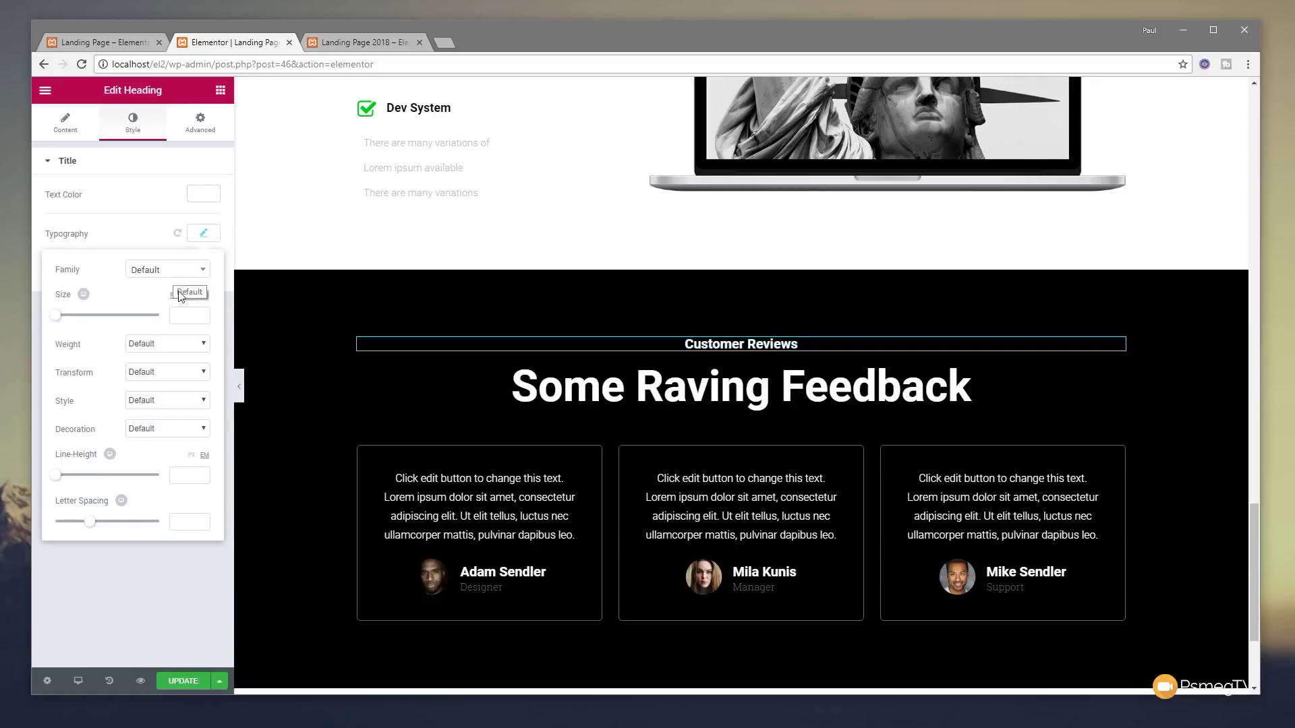
pyautogui.click(163, 350)
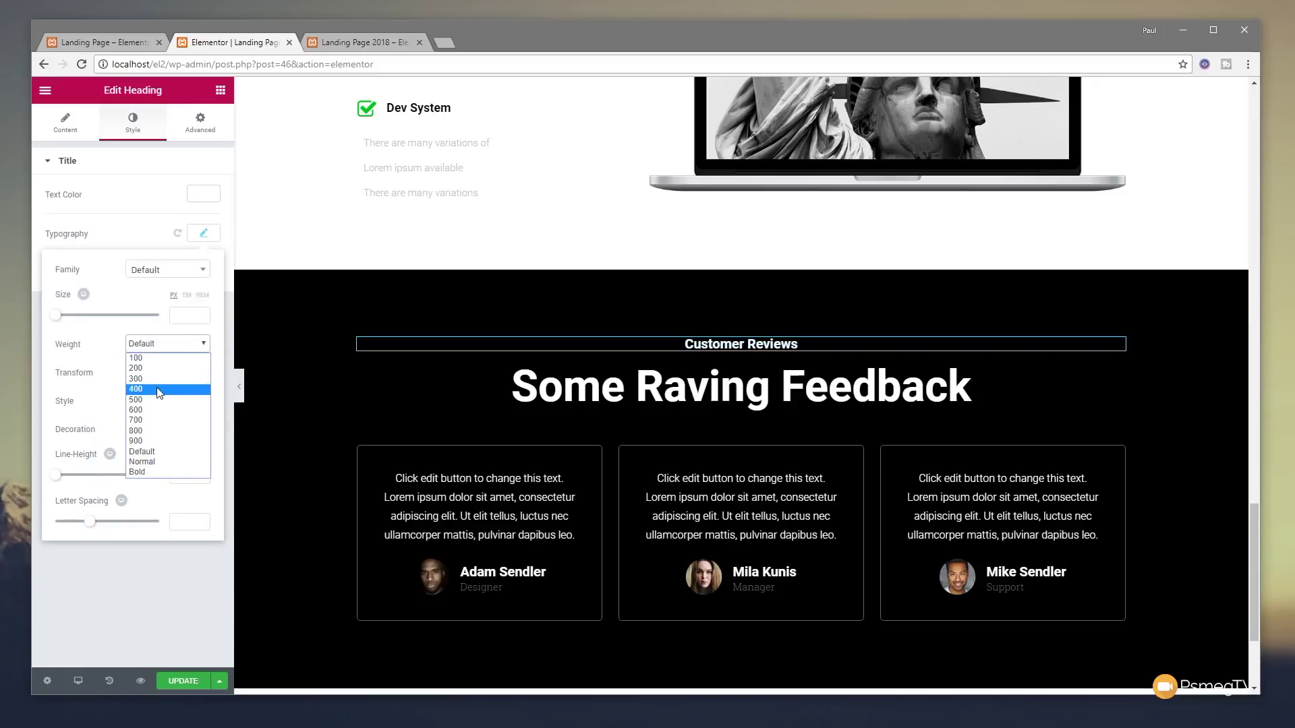
pyautogui.click(157, 378)
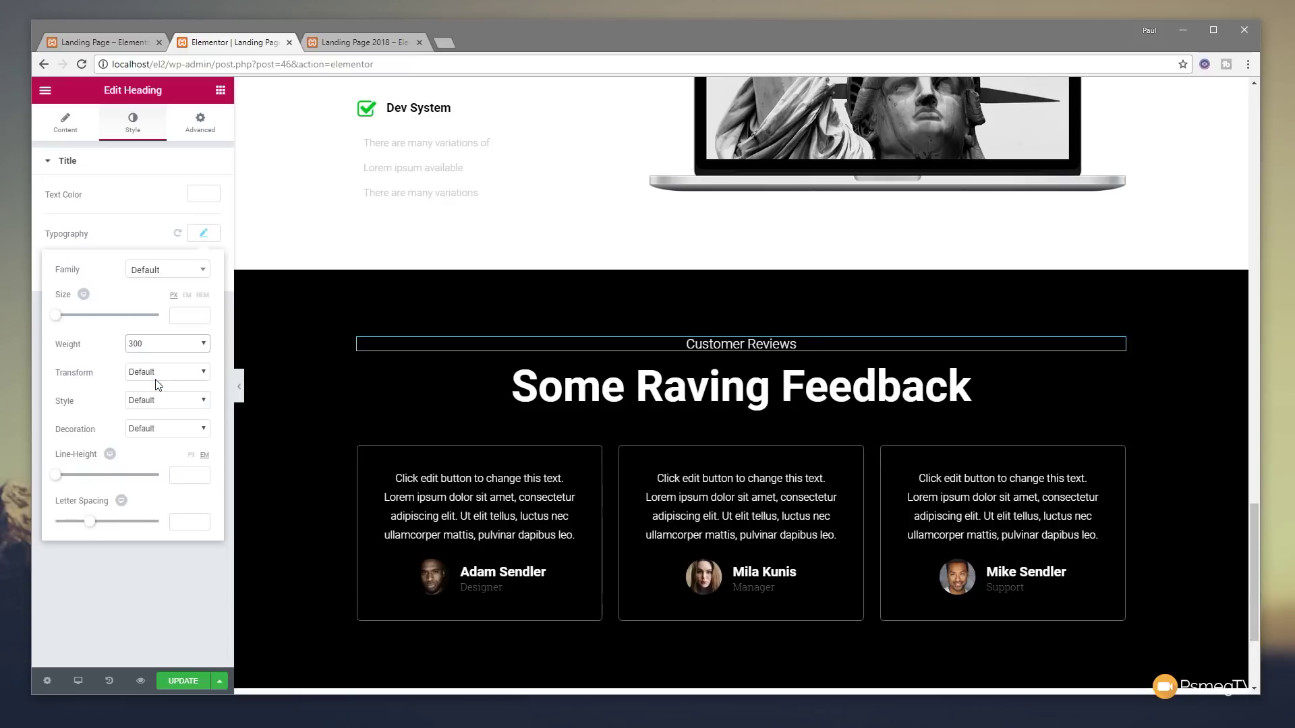
pyautogui.moveTo(56, 314); pyautogui.dragTo(62, 316)
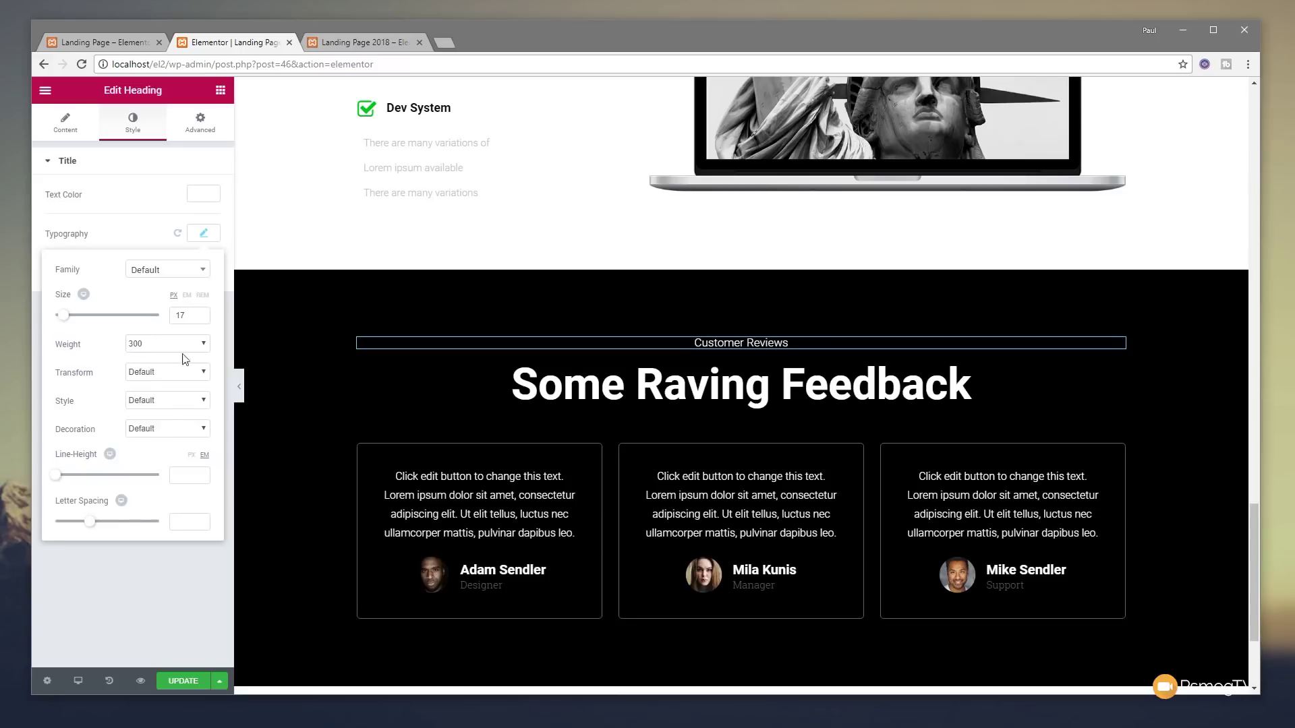
pyautogui.click(200, 320)
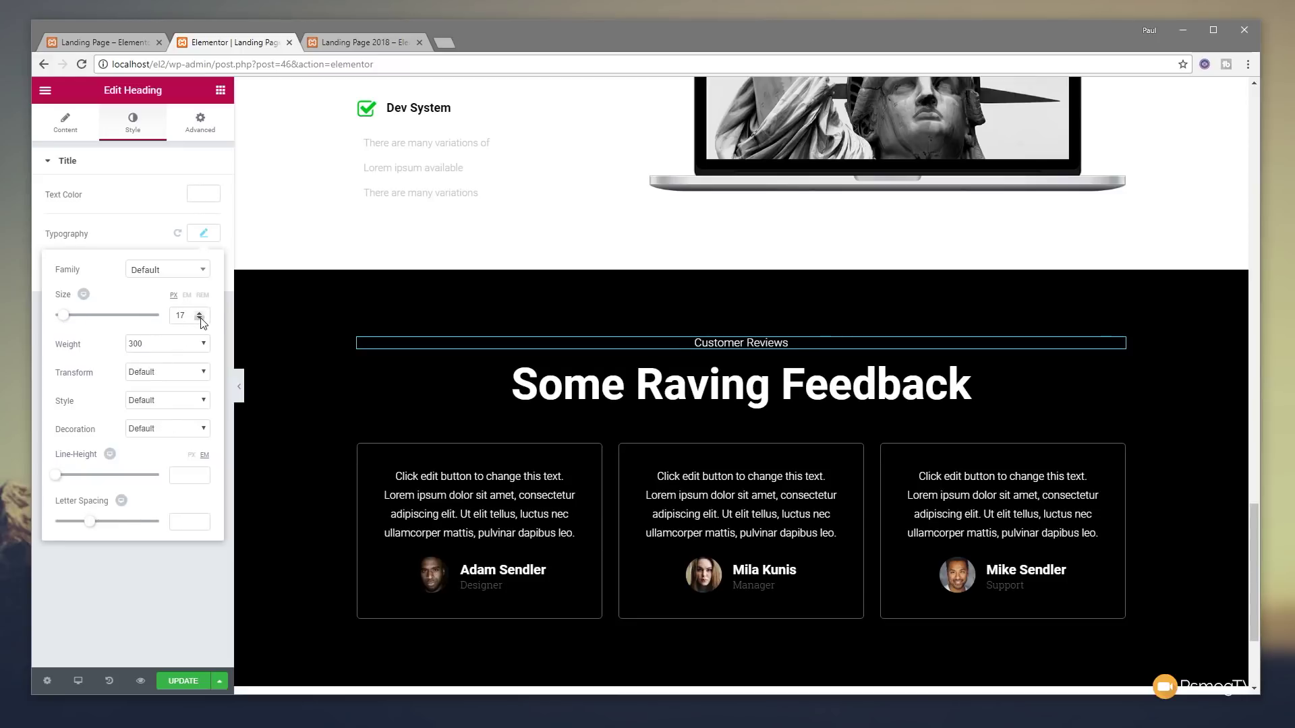
# - Insert a Divider widget between the "Customer Reviews" and "Some Raving Feedback" headings
pyautogui.click(220, 89)
pyautogui.moveTo(82, 379); pyautogui.dragTo(723, 360)
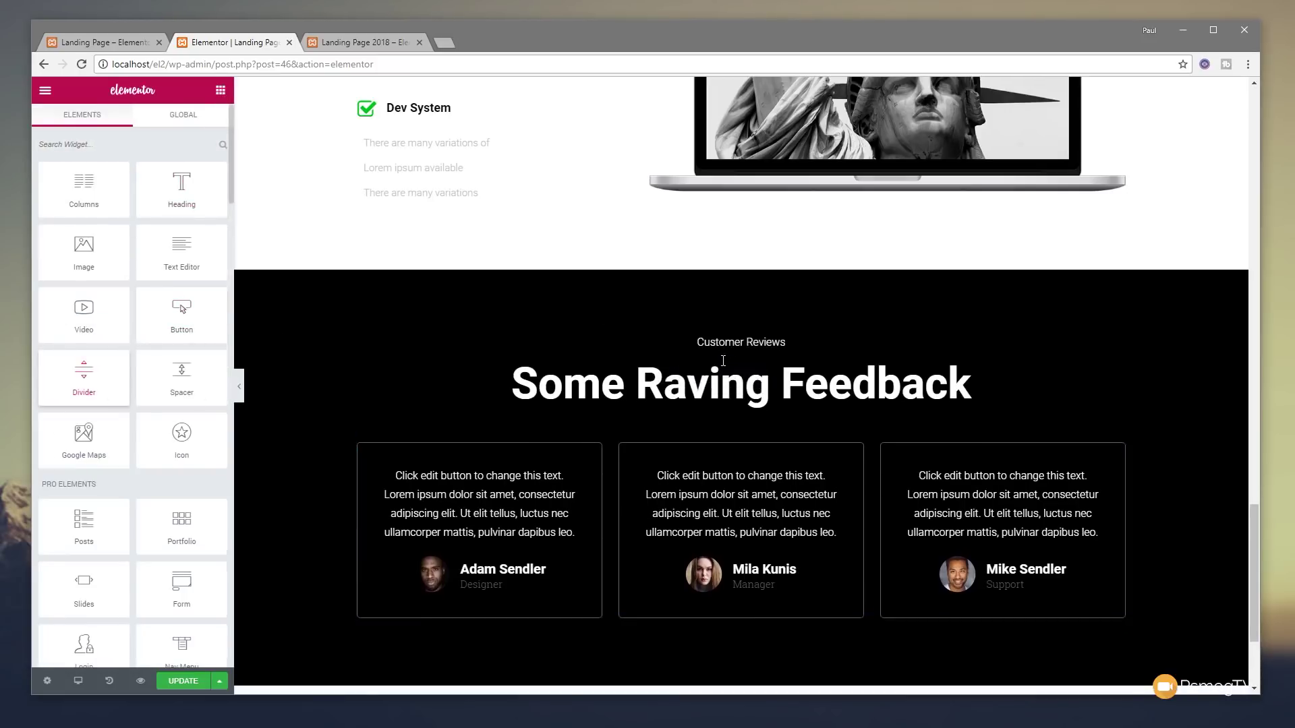
pyautogui.moveTo(84, 376); pyautogui.dragTo(728, 344)
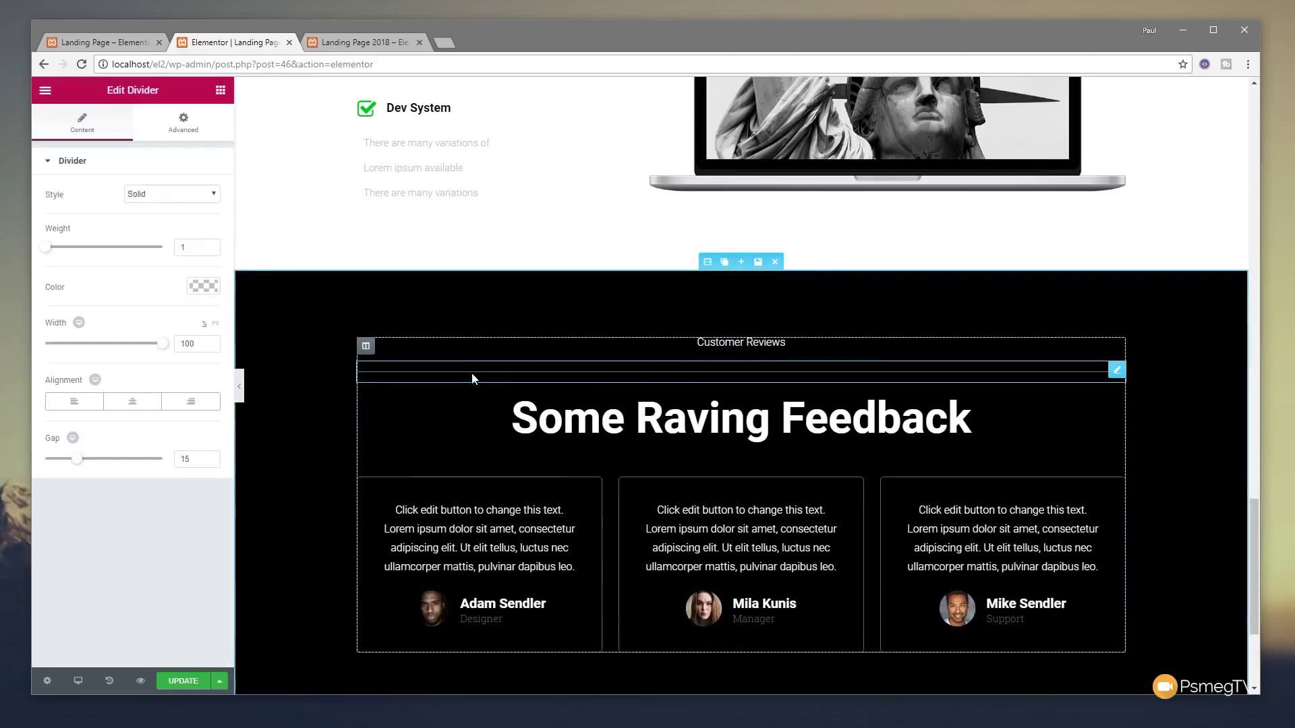
# - Give the divider a weight of 3, a width of 10 percent, centered alignment and a gap of 2
pyautogui.moveTo(48, 248); pyautogui.dragTo(65, 251)
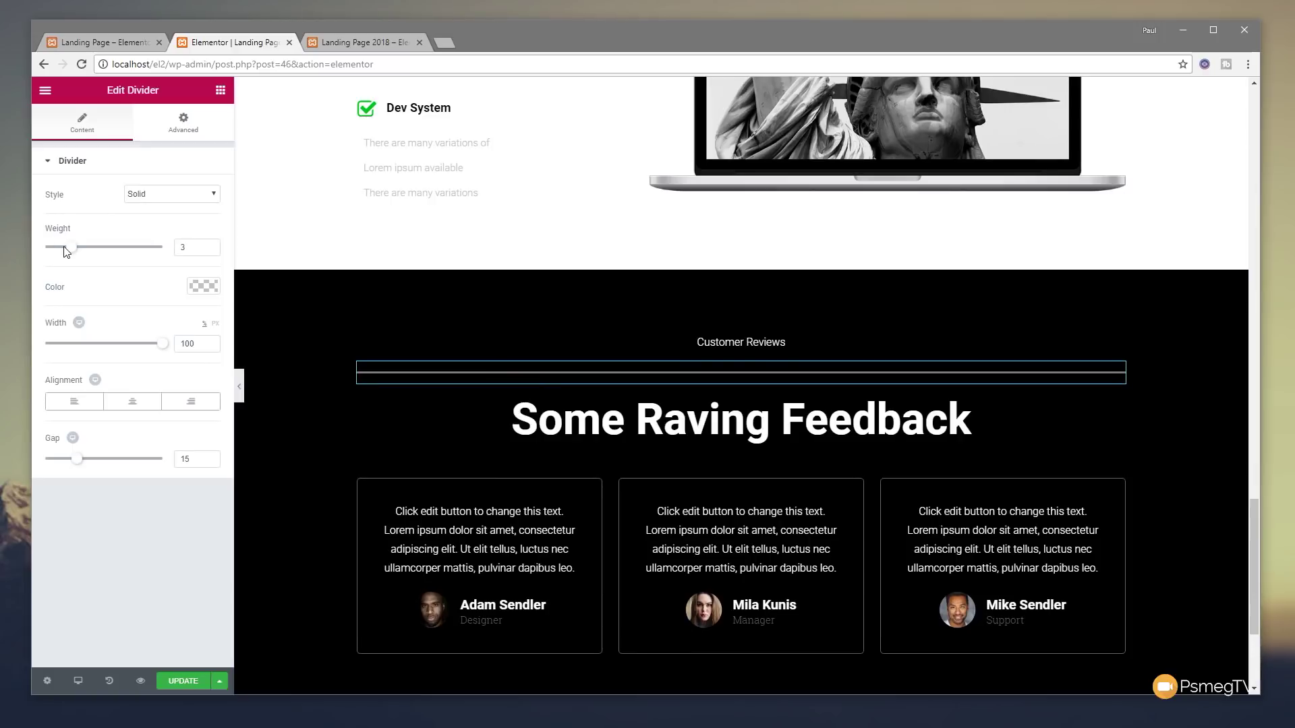
pyautogui.moveTo(162, 344); pyautogui.dragTo(64, 352)
pyautogui.click(133, 404)
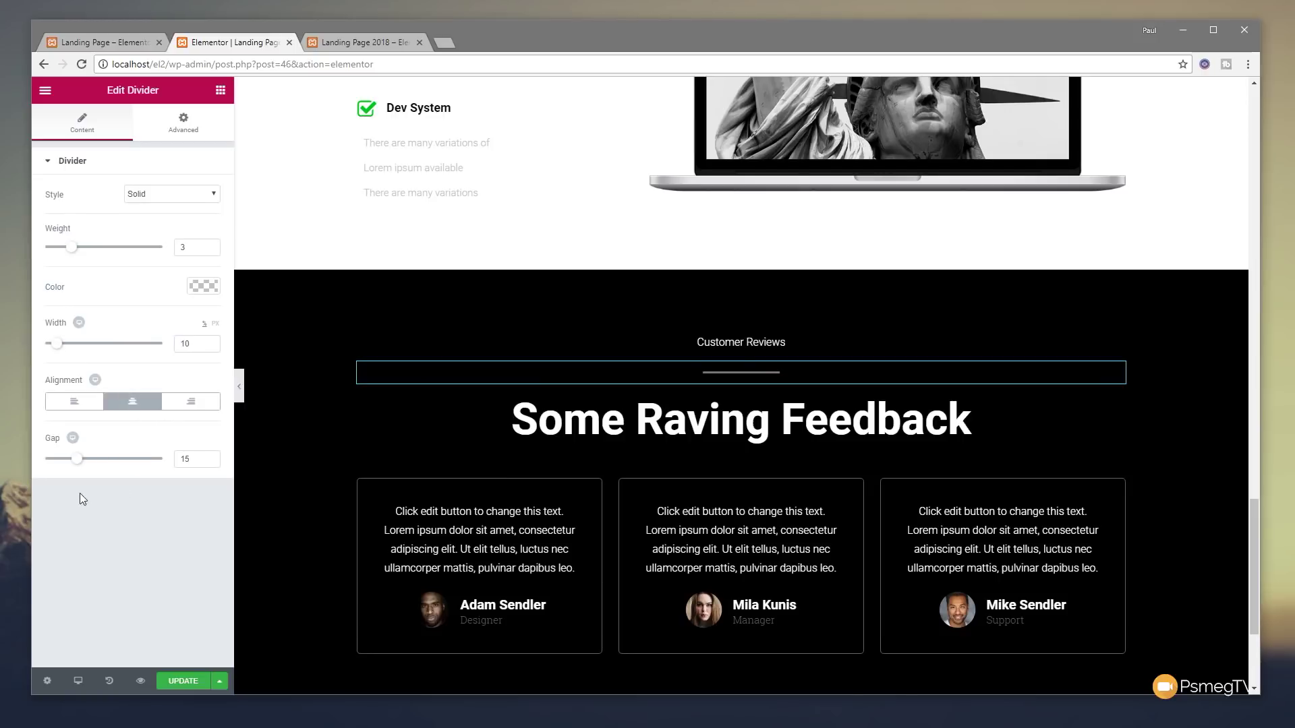
pyautogui.moveTo(76, 459); pyautogui.dragTo(45, 459)
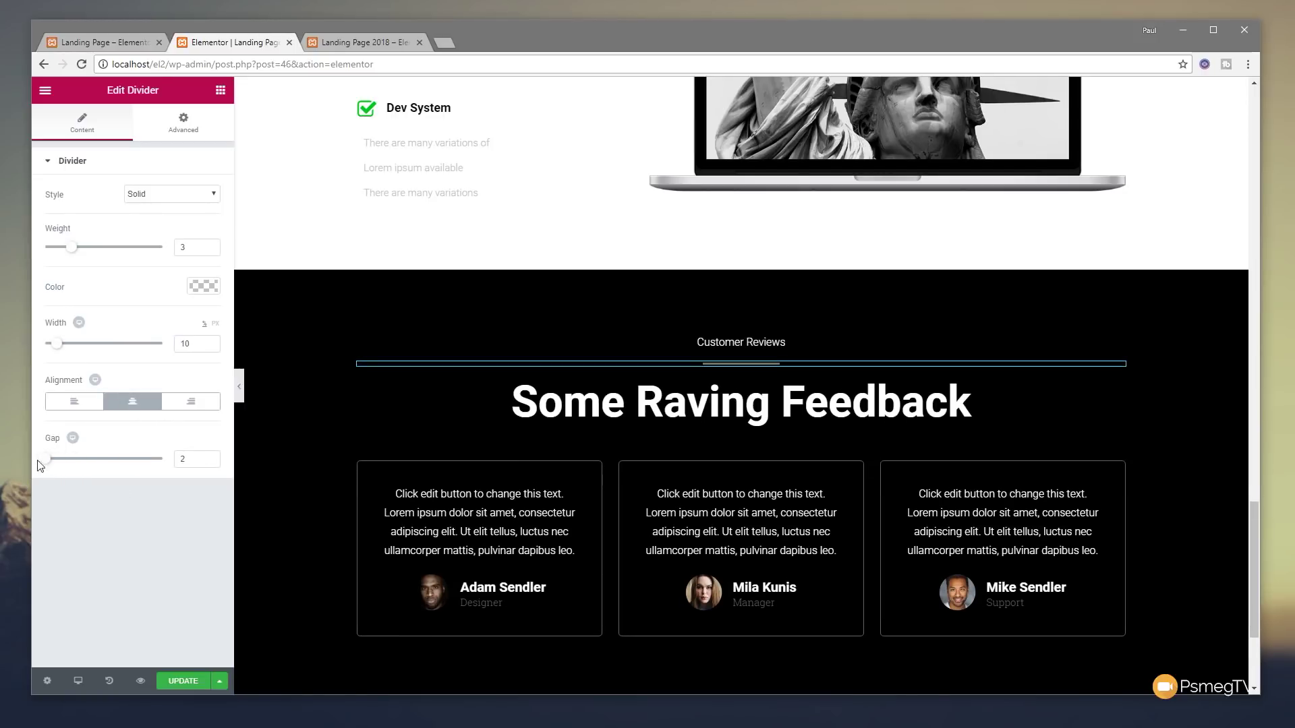
# - Set the divider's color to white (#ffffff) and its weight to 2
pyautogui.click(210, 286)
pyautogui.click(170, 445)
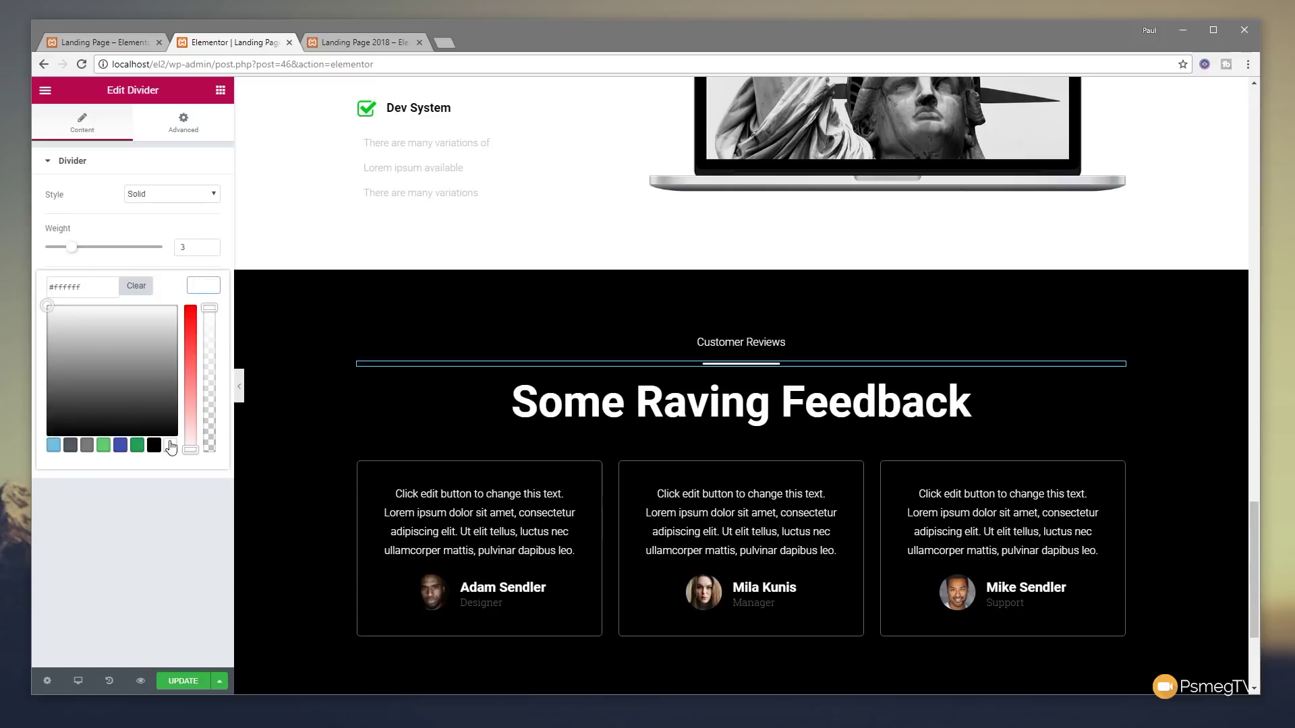
pyautogui.click(141, 545)
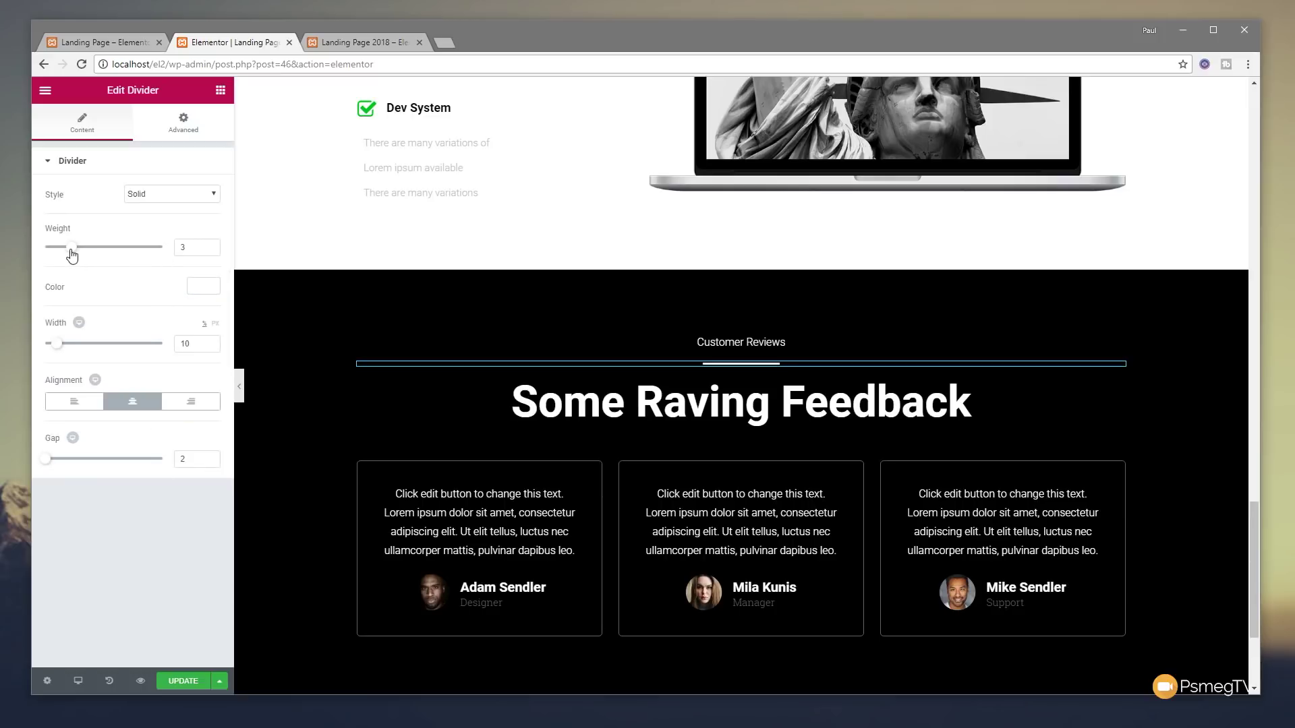
pyautogui.moveTo(68, 254); pyautogui.dragTo(62, 254)
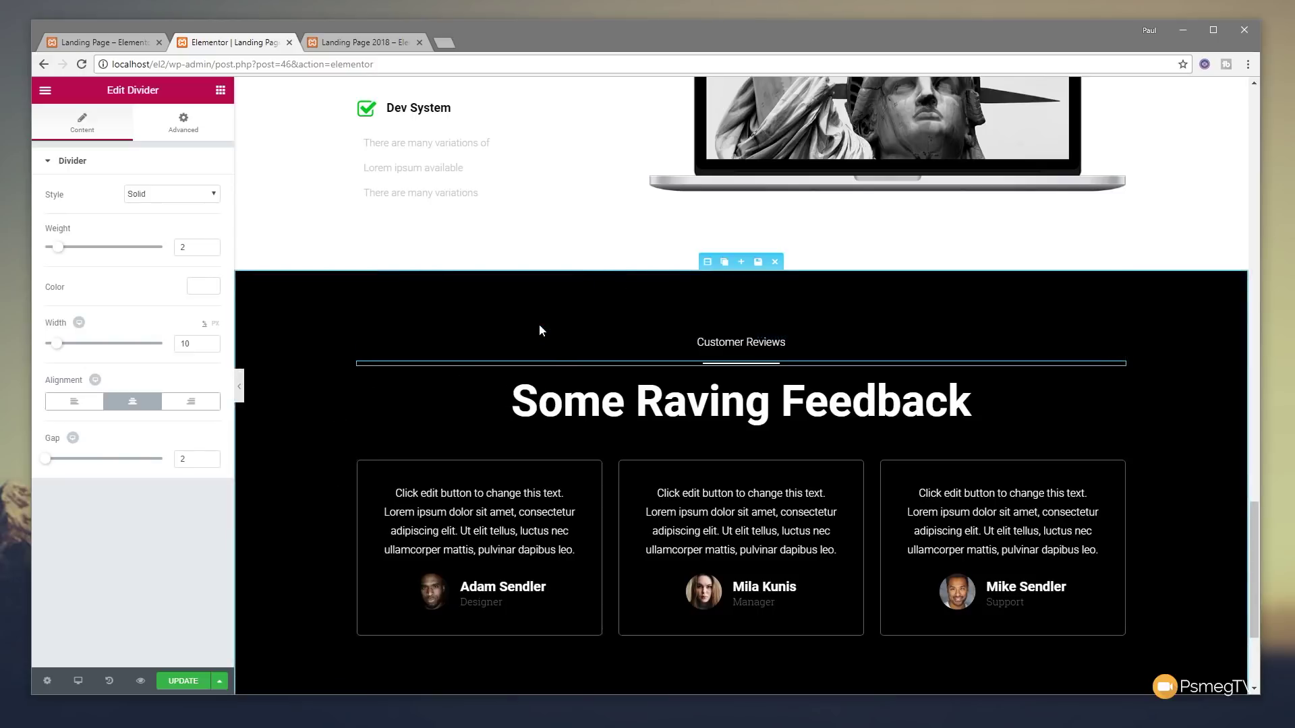
# - Open the Shape Divider style settings of the black testimonials section
pyautogui.click(706, 262)
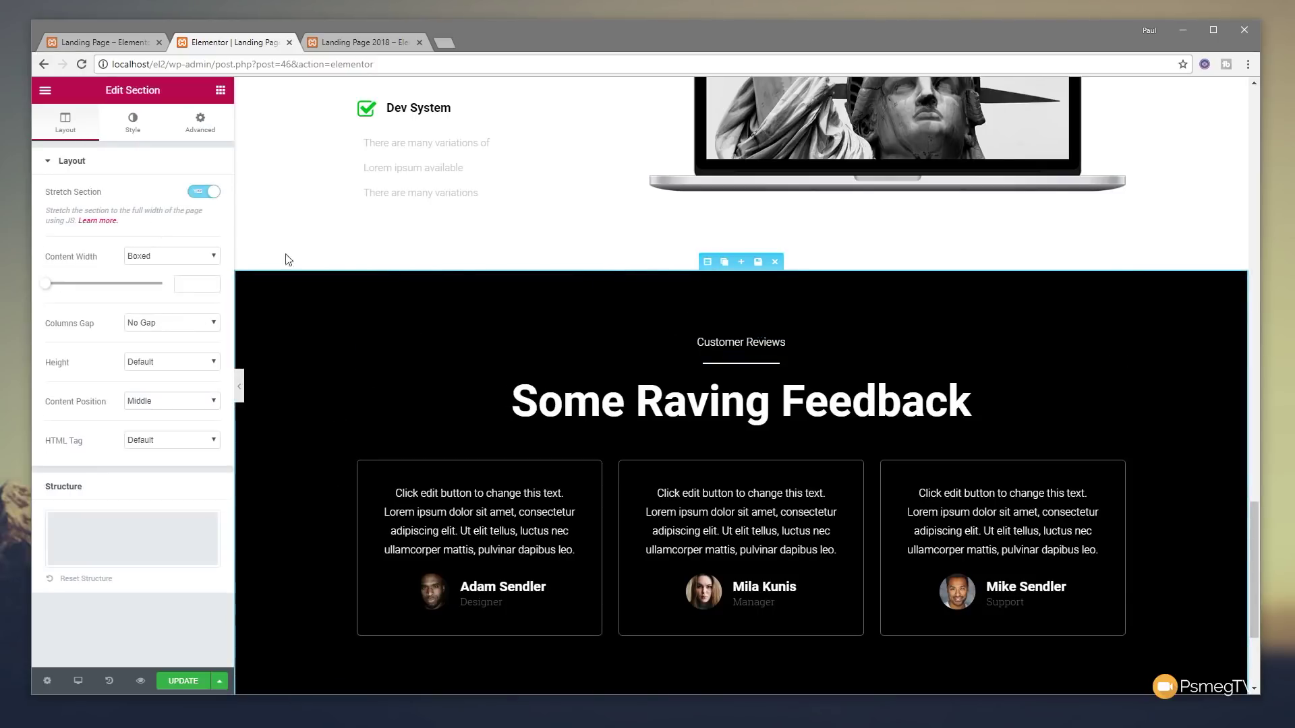
pyautogui.click(132, 122)
pyautogui.scroll(-2, 103, 575)
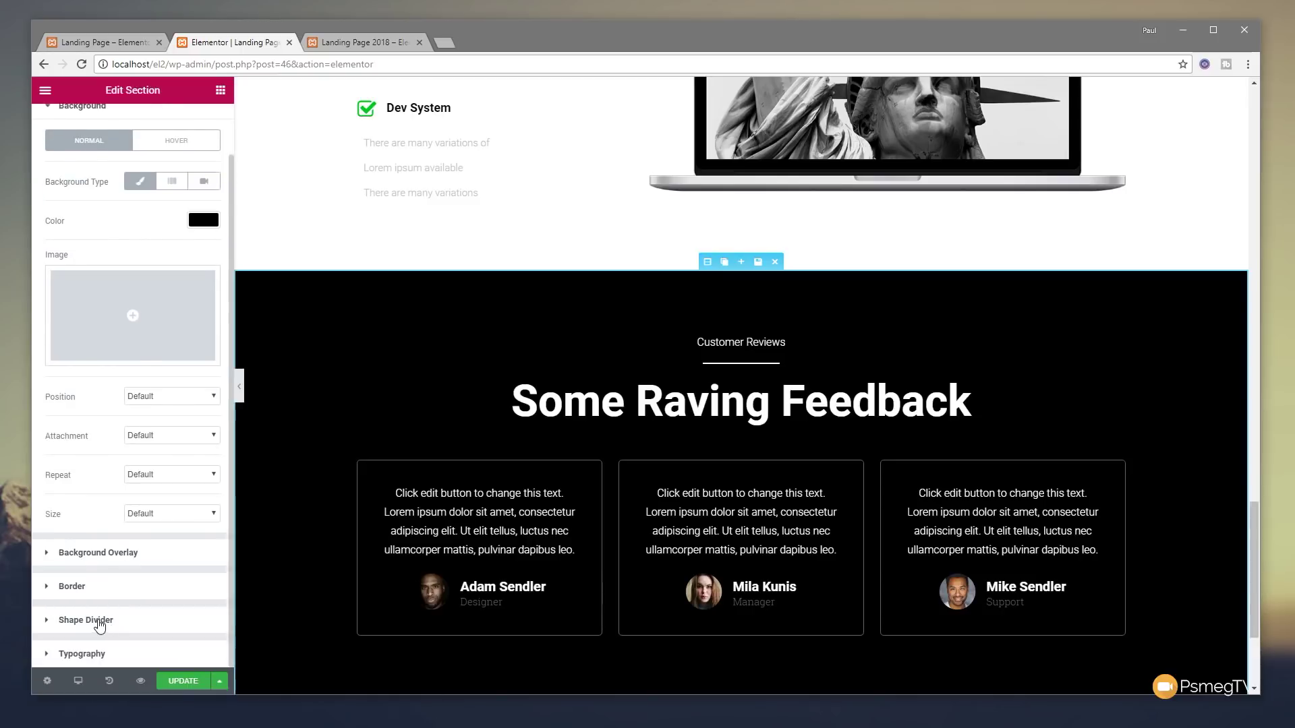
pyautogui.click(103, 624)
pyautogui.click(166, 307)
pyautogui.click(172, 338)
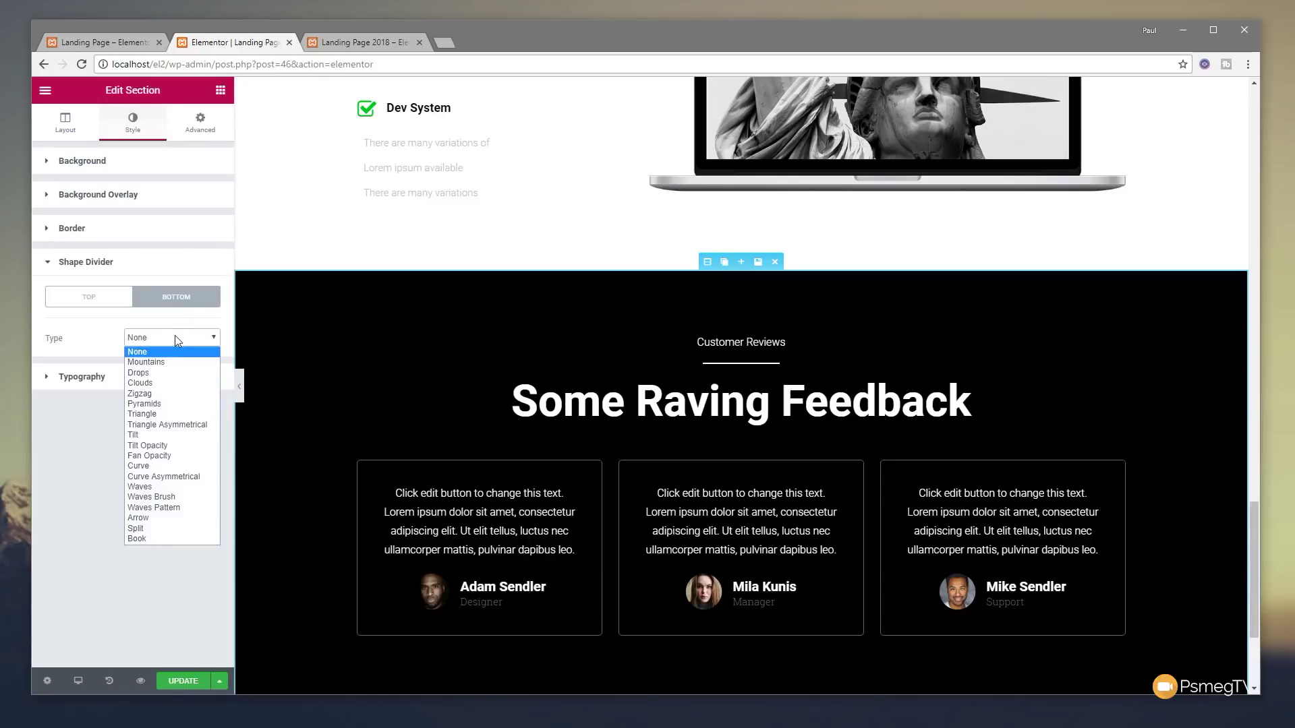
pyautogui.click(157, 520)
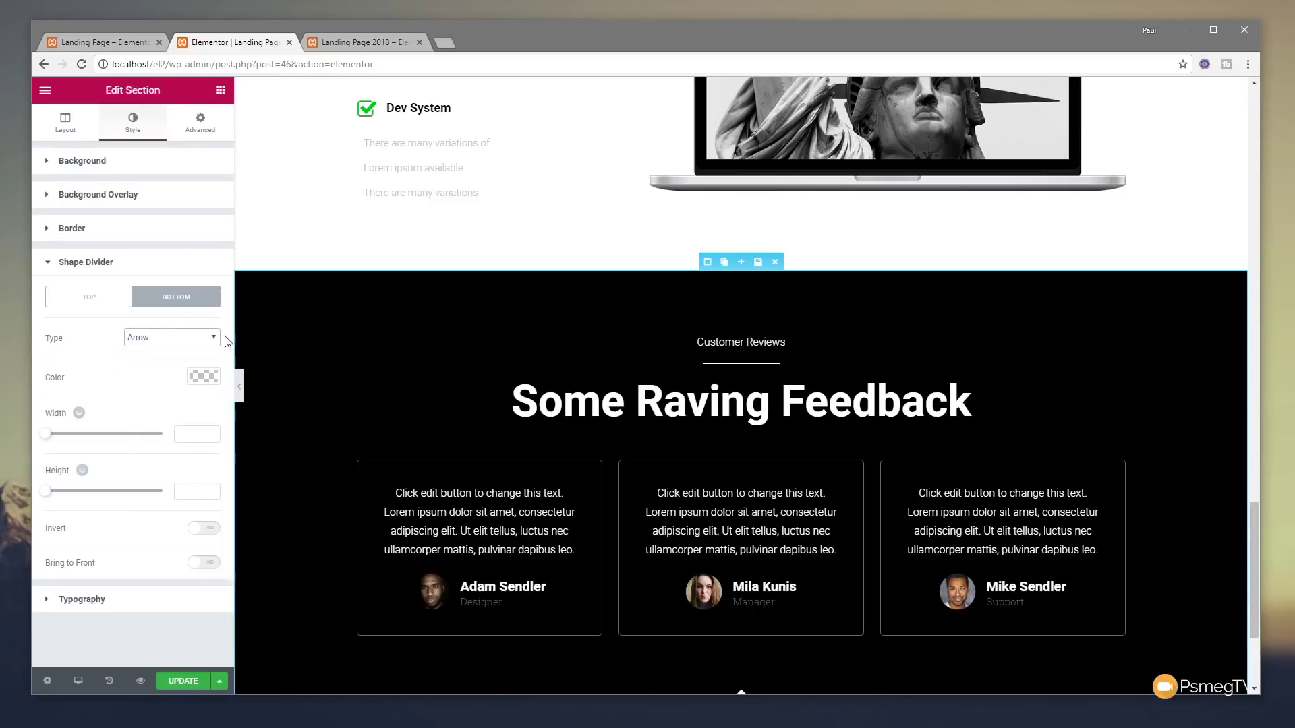
pyautogui.click(185, 339)
pyautogui.click(176, 351)
# - Add an Arrow shape divider to the top edge of the testimonials section
pyautogui.click(88, 298)
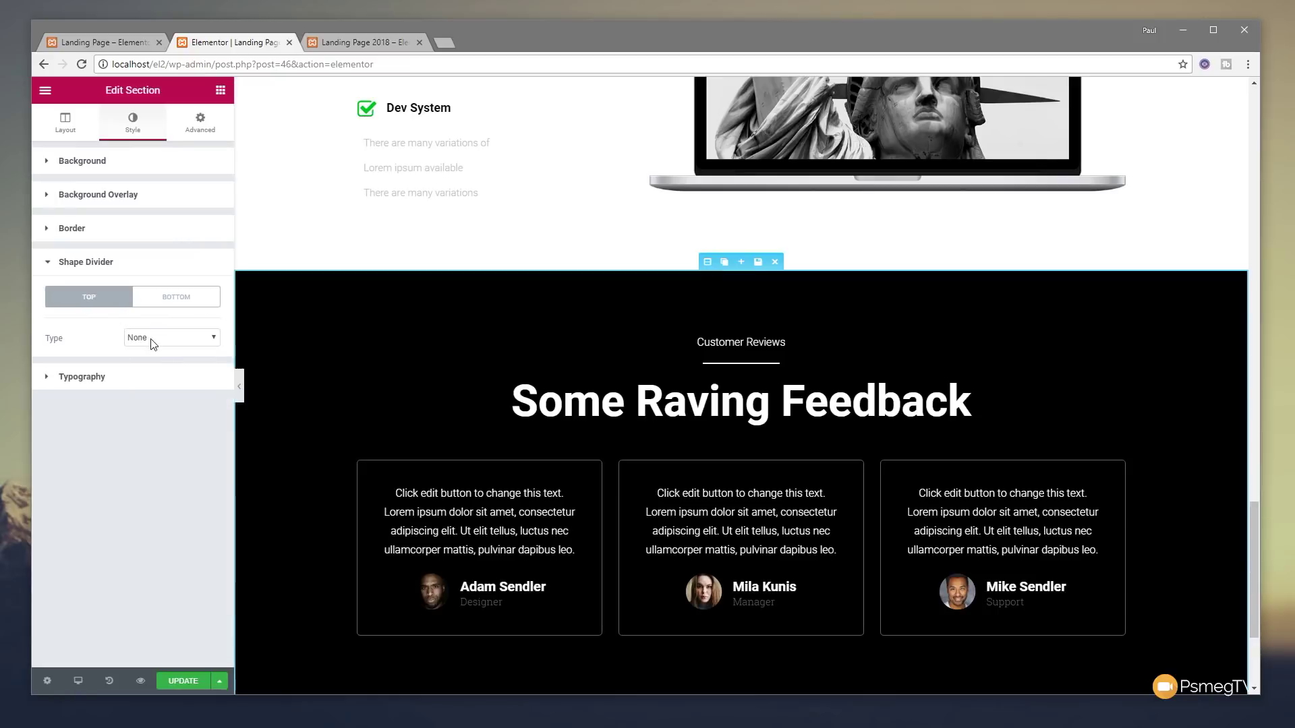
pyautogui.click(150, 338)
pyautogui.click(153, 518)
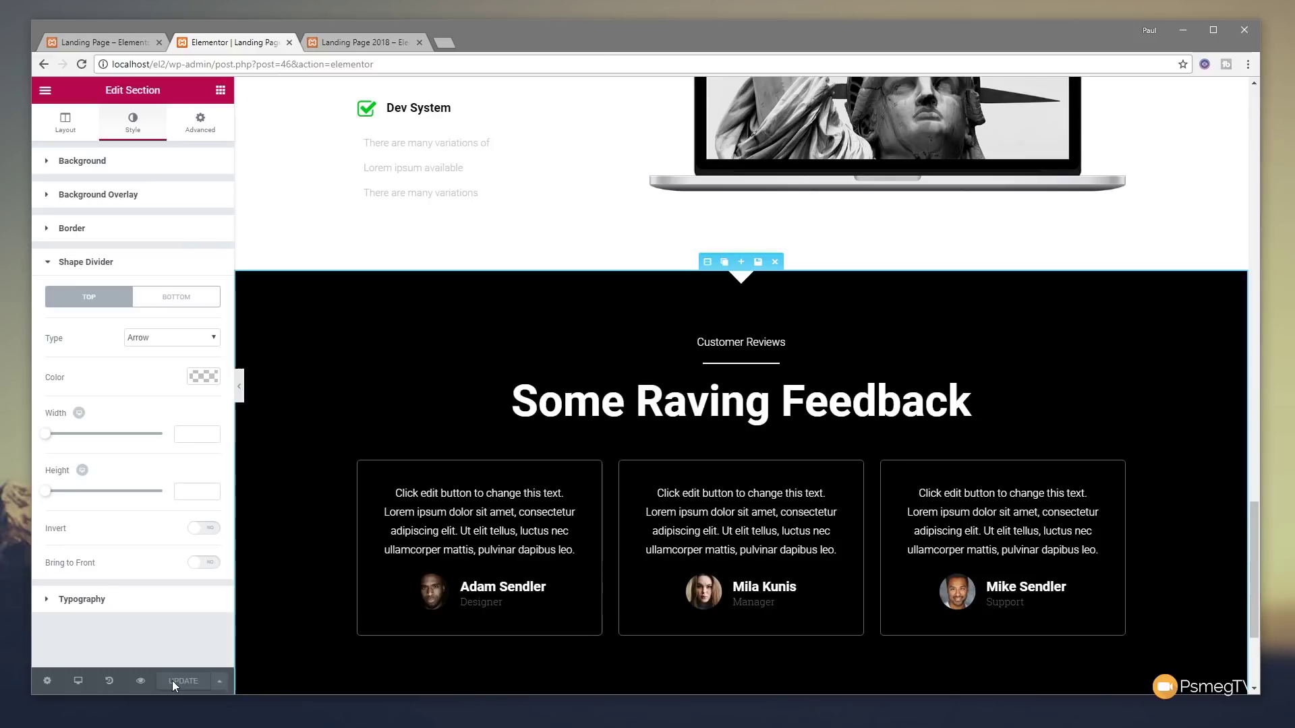
# - Switch to the live Landing Page 2018 browser tab and examine its sections from the hero down to the customer reviews
pyautogui.click(351, 45)
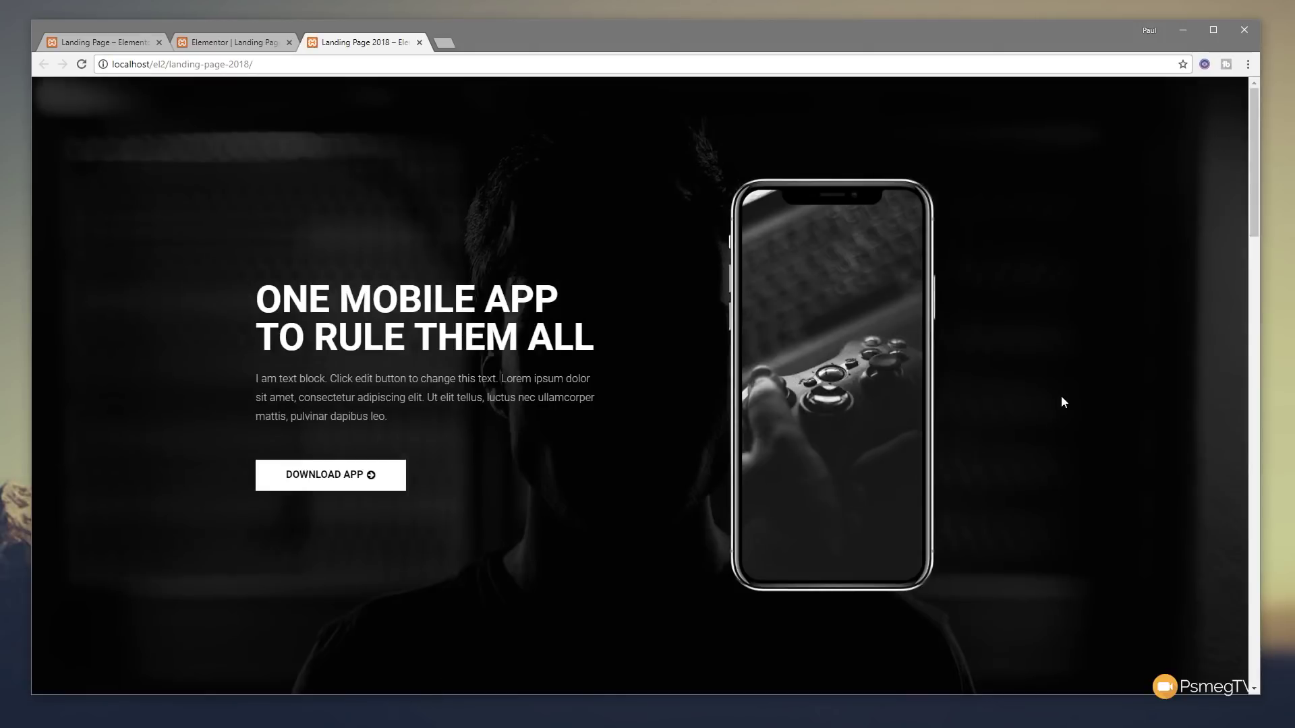
pyautogui.scroll(-10, 1062, 396)
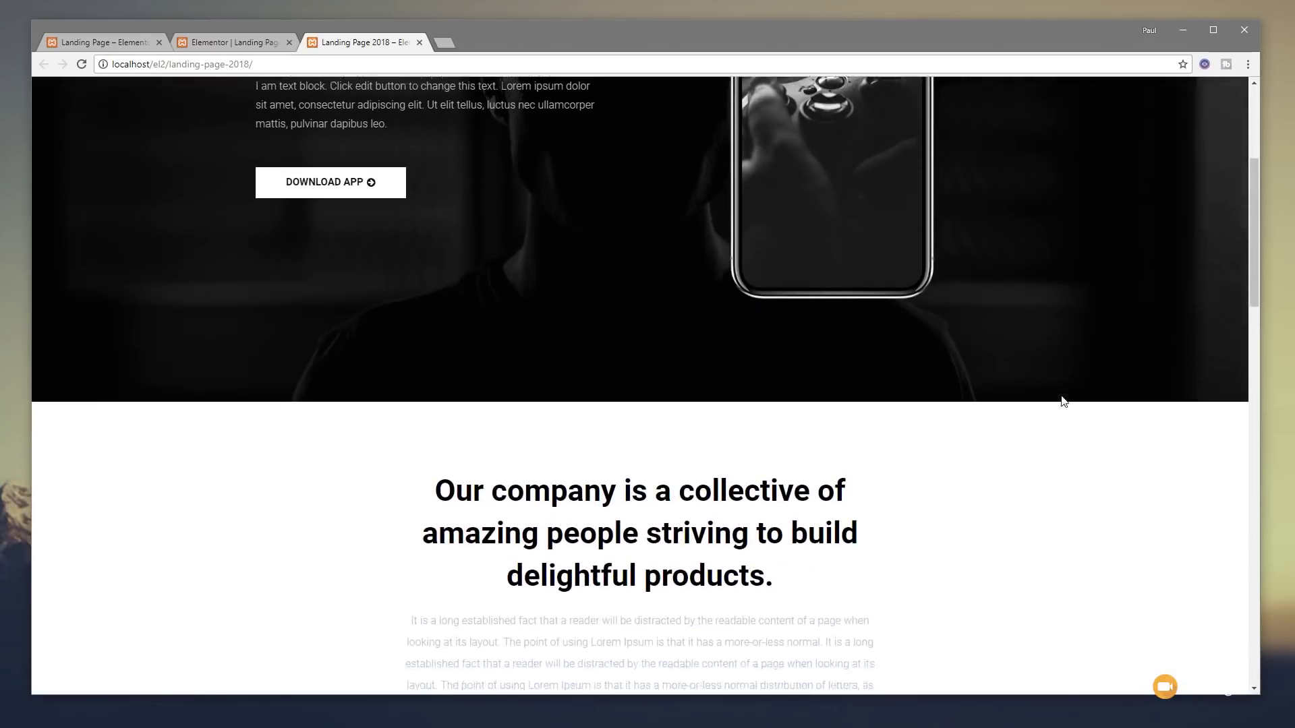
pyautogui.scroll(-9, 1063, 401)
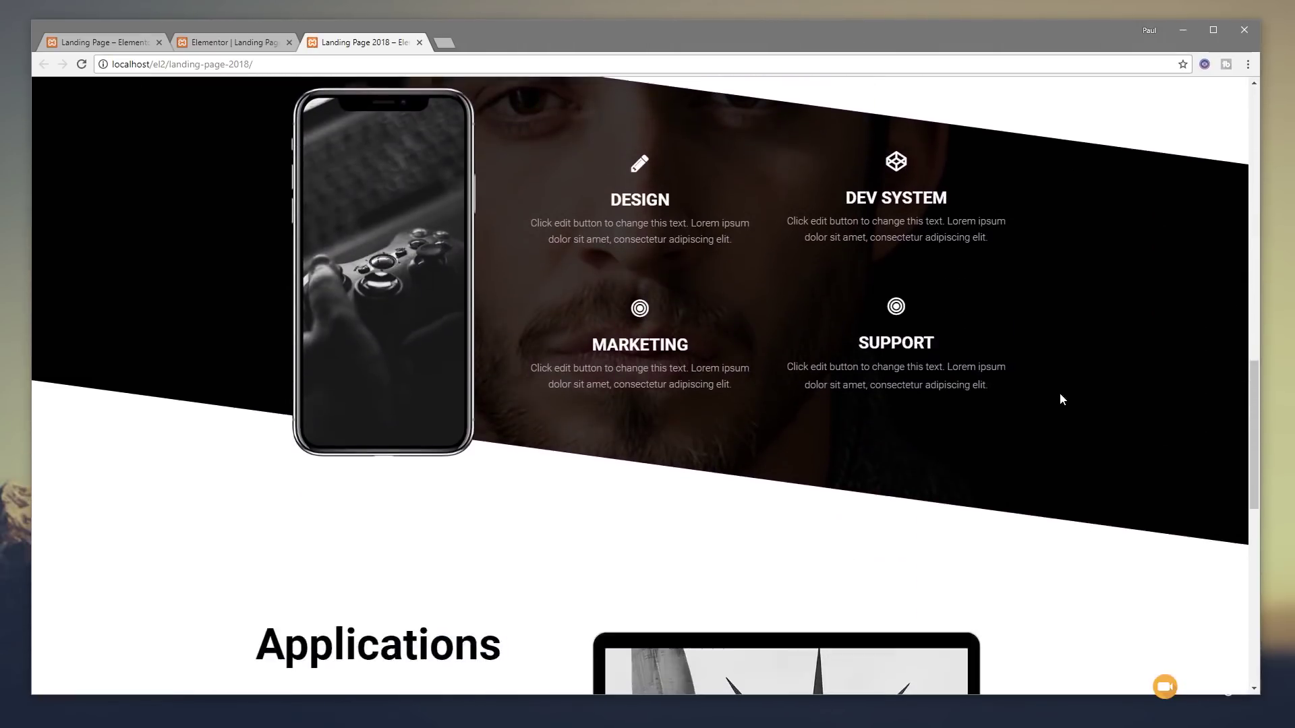
pyautogui.scroll(-10, 1060, 399)
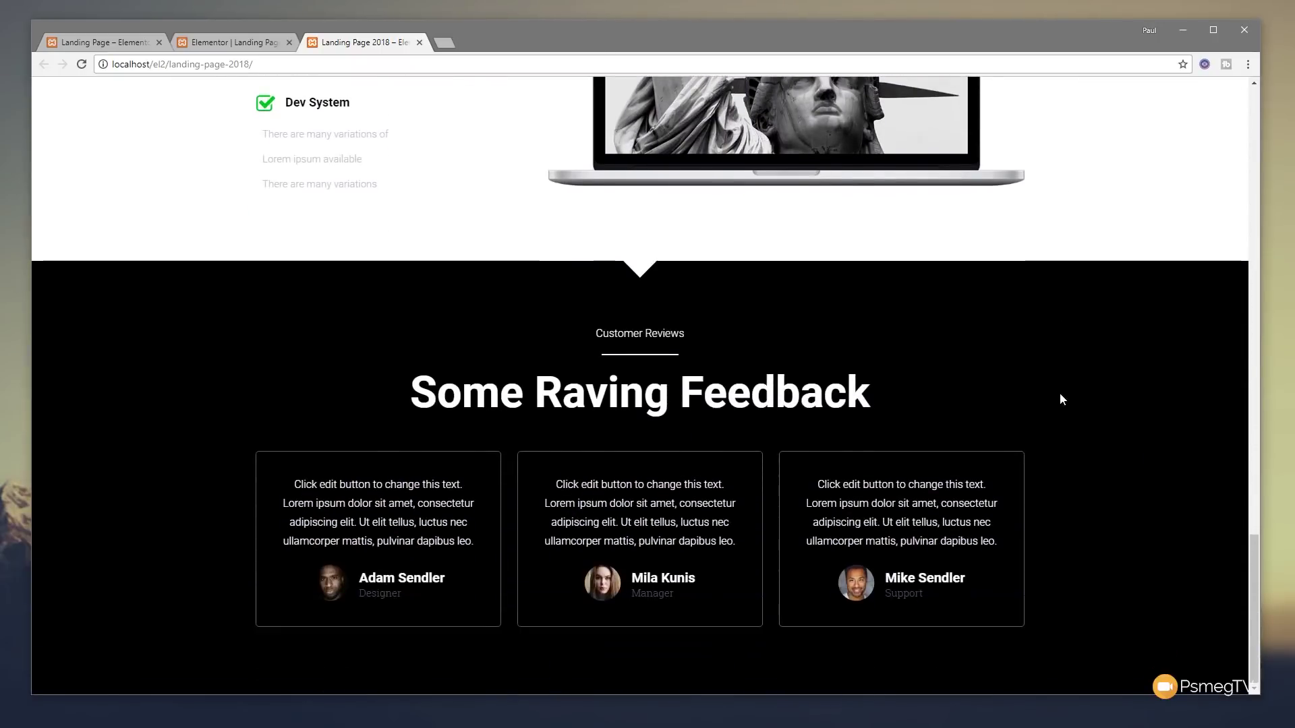
pyautogui.scroll(12, 1061, 399)
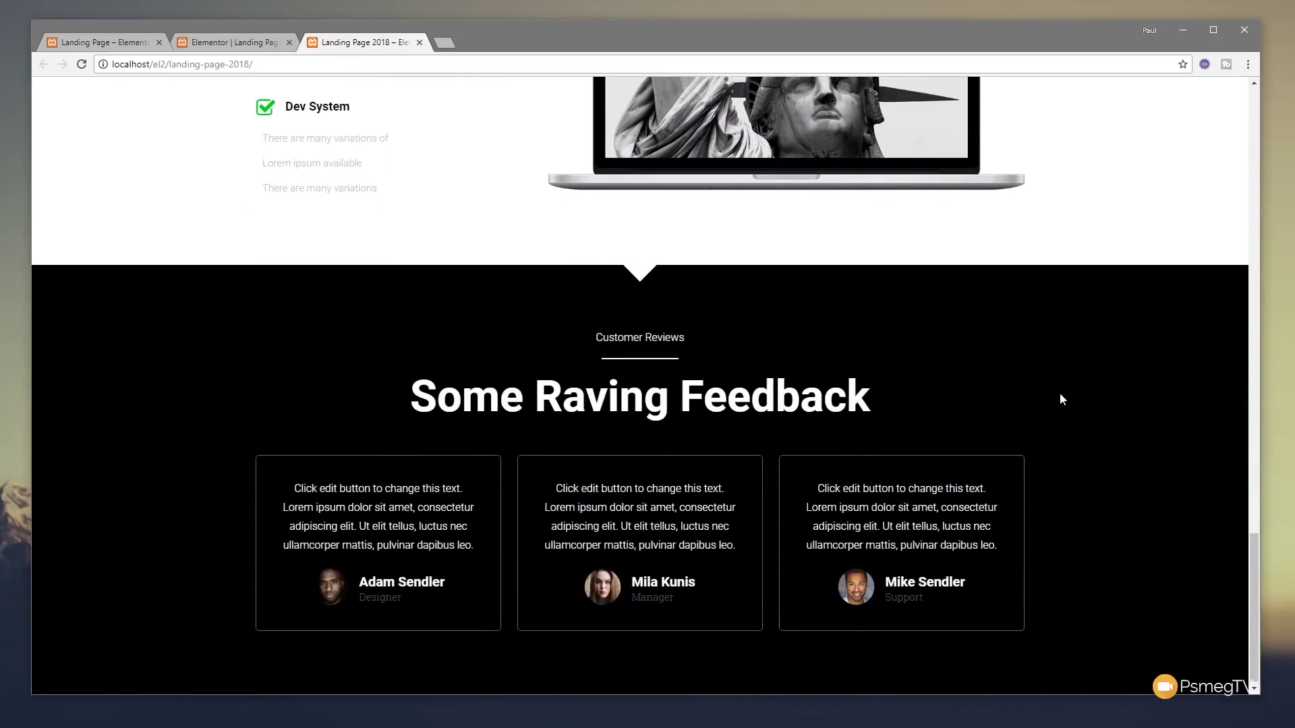
pyautogui.scroll(8, 1061, 400)
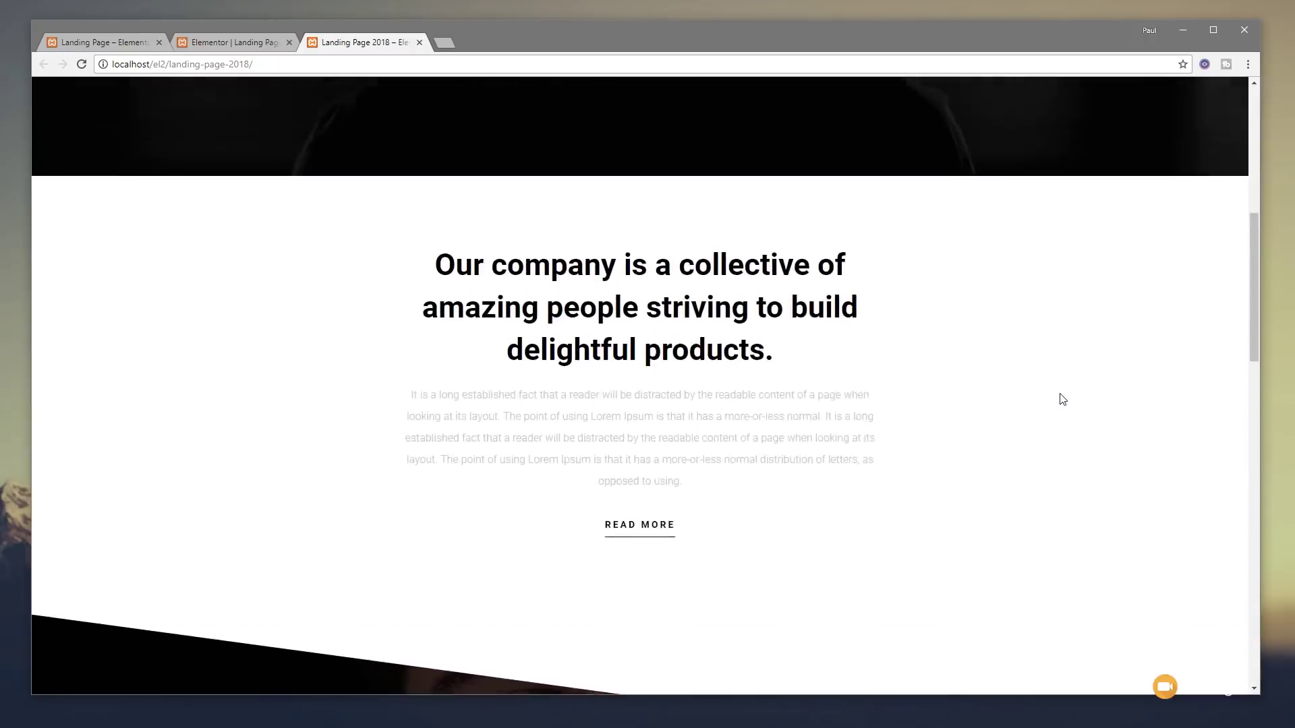